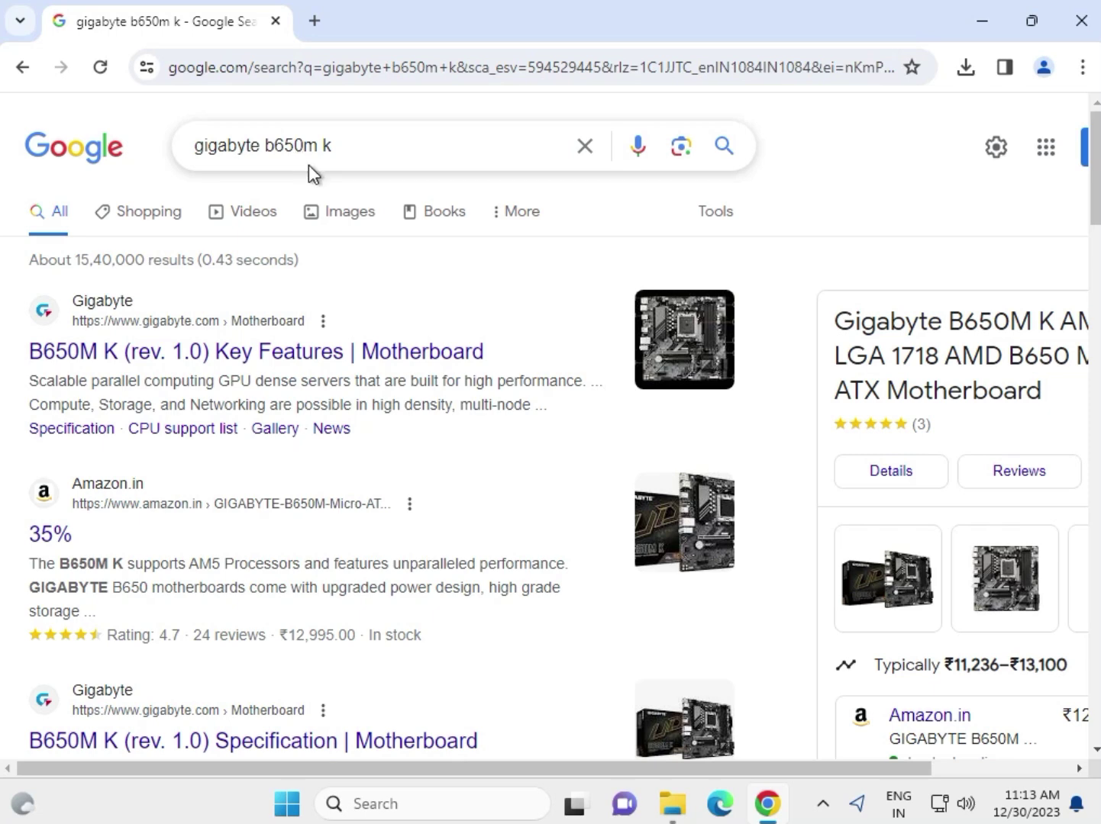
Open the first B650M K search result in a new tab and scroll to its Support driver list.
double_click(343, 148)
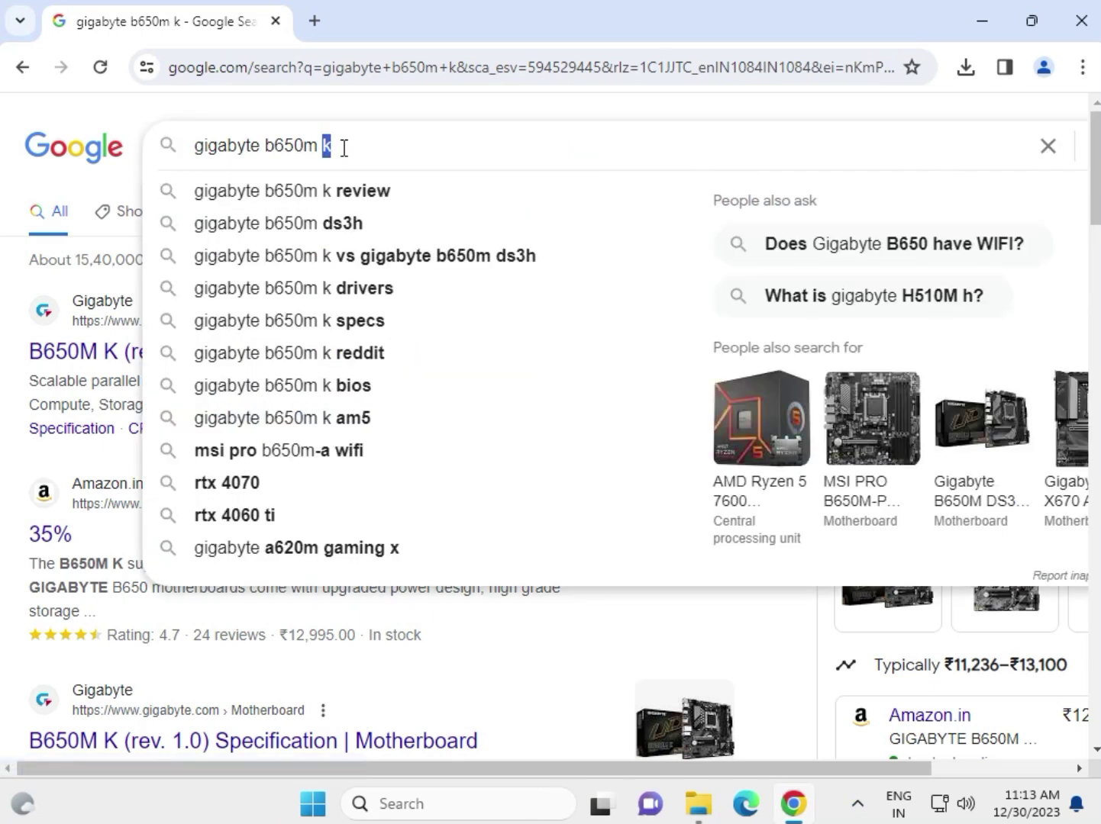
left_click(135, 115)
left_click_drag(197, 145, 353, 148)
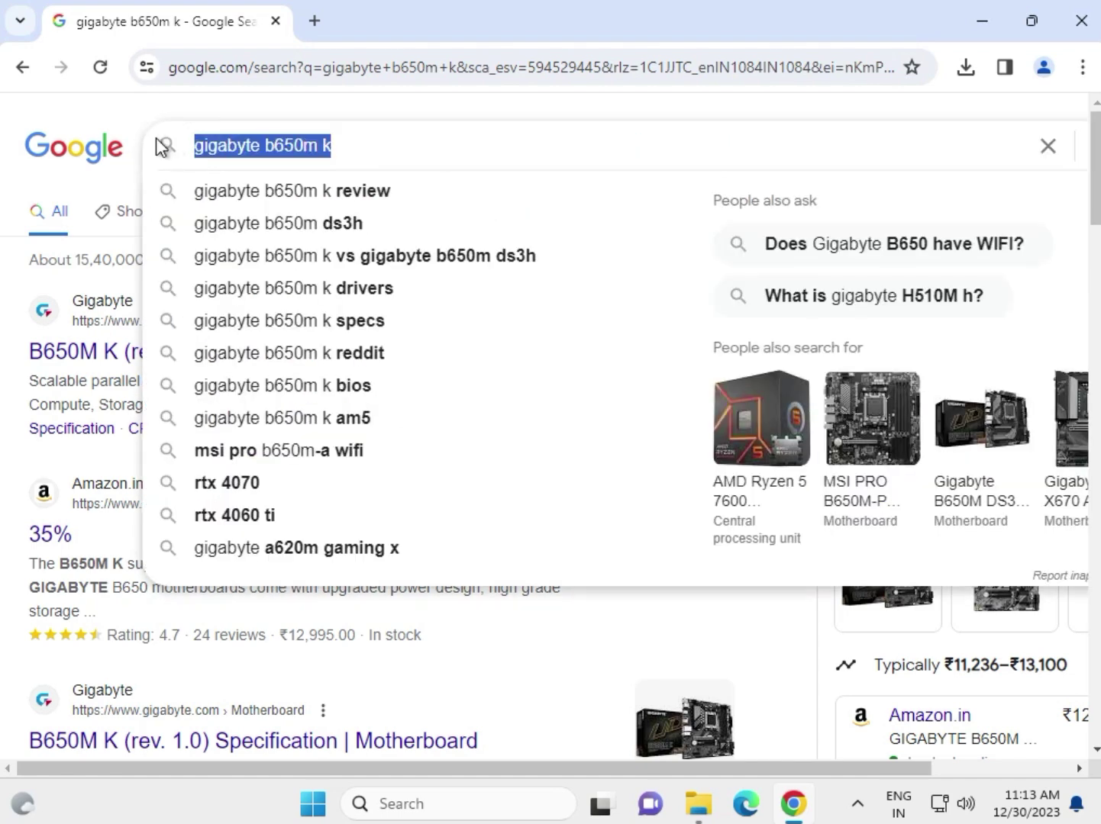
left_click(151, 115)
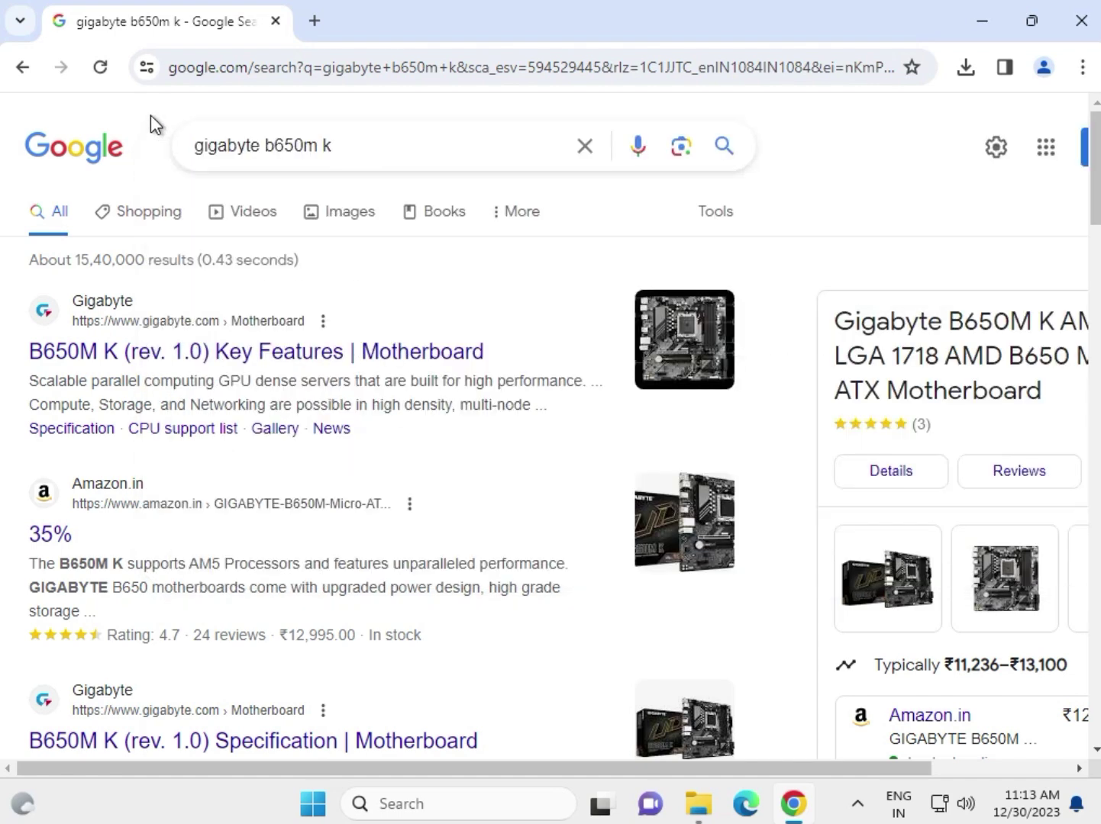
right_click(141, 360)
left_click(162, 371)
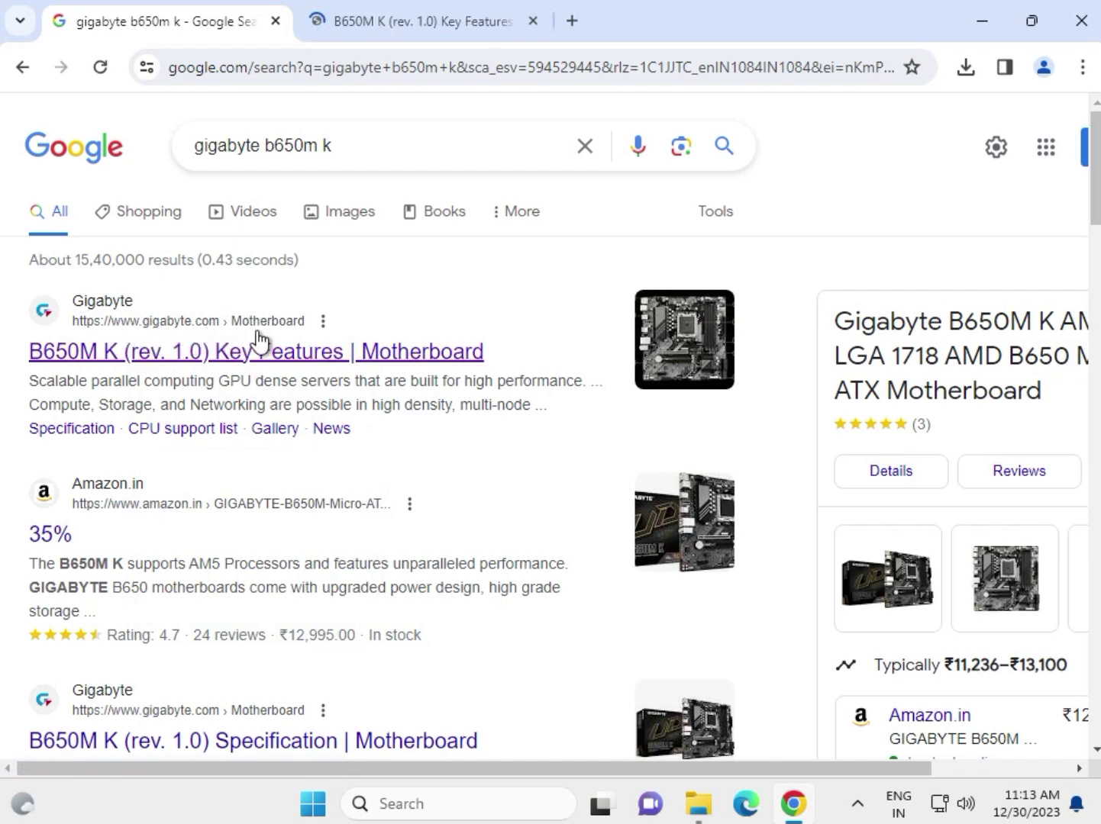
left_click(416, 34)
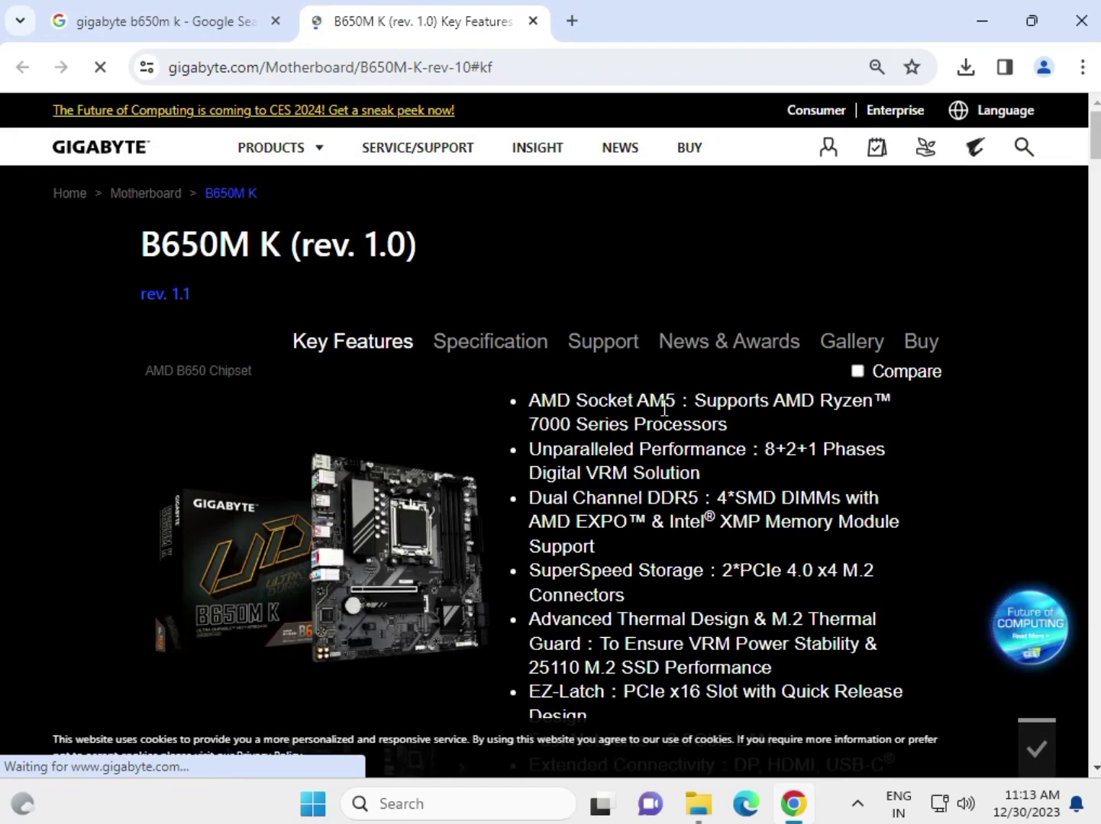
left_click(594, 344)
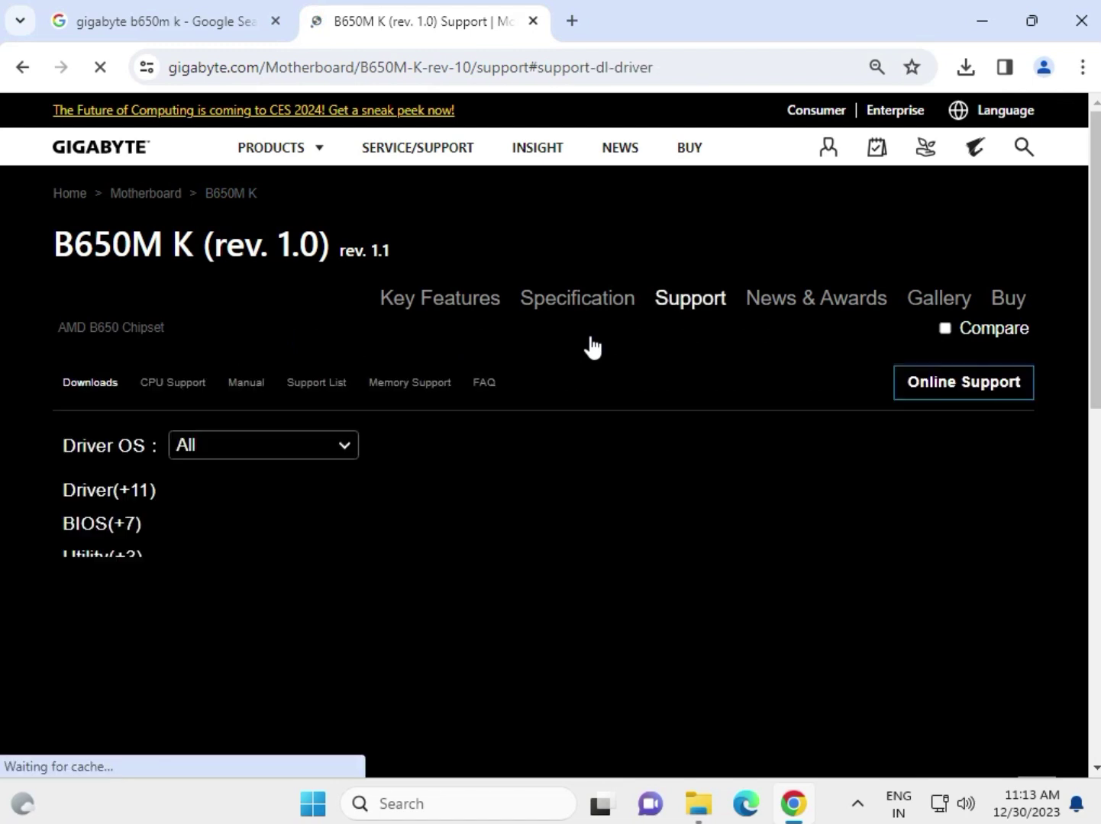
scroll(363, 510, "down", 1)
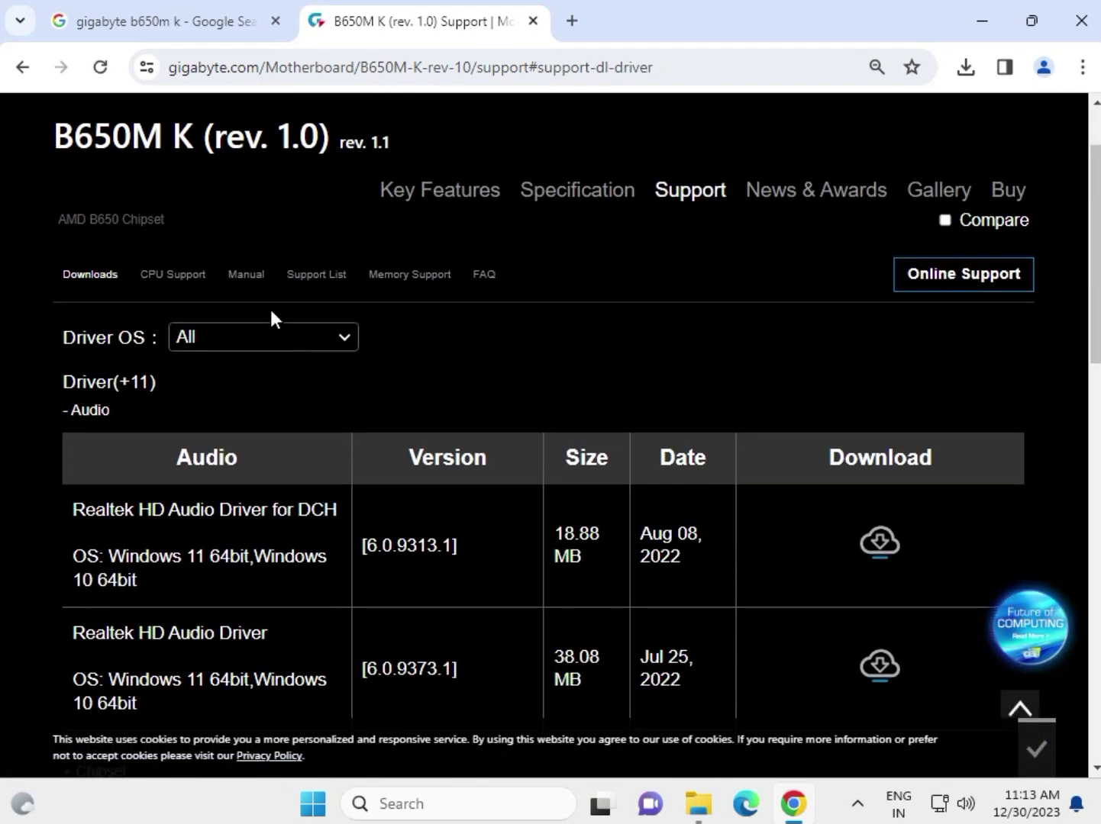
Filter the driver list to Windows 11 64bit and select the Realtek HD Audio Driver name.
left_click(271, 338)
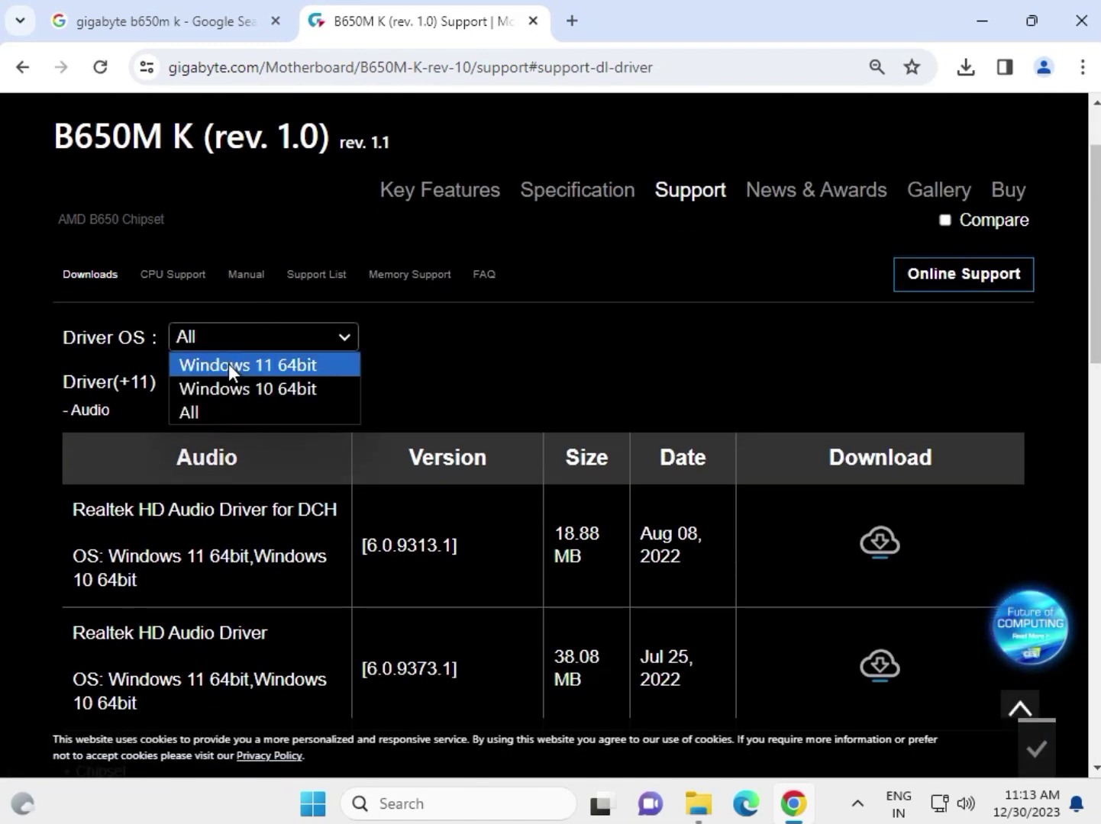
left_click(228, 364)
scroll(218, 518, "down", 1)
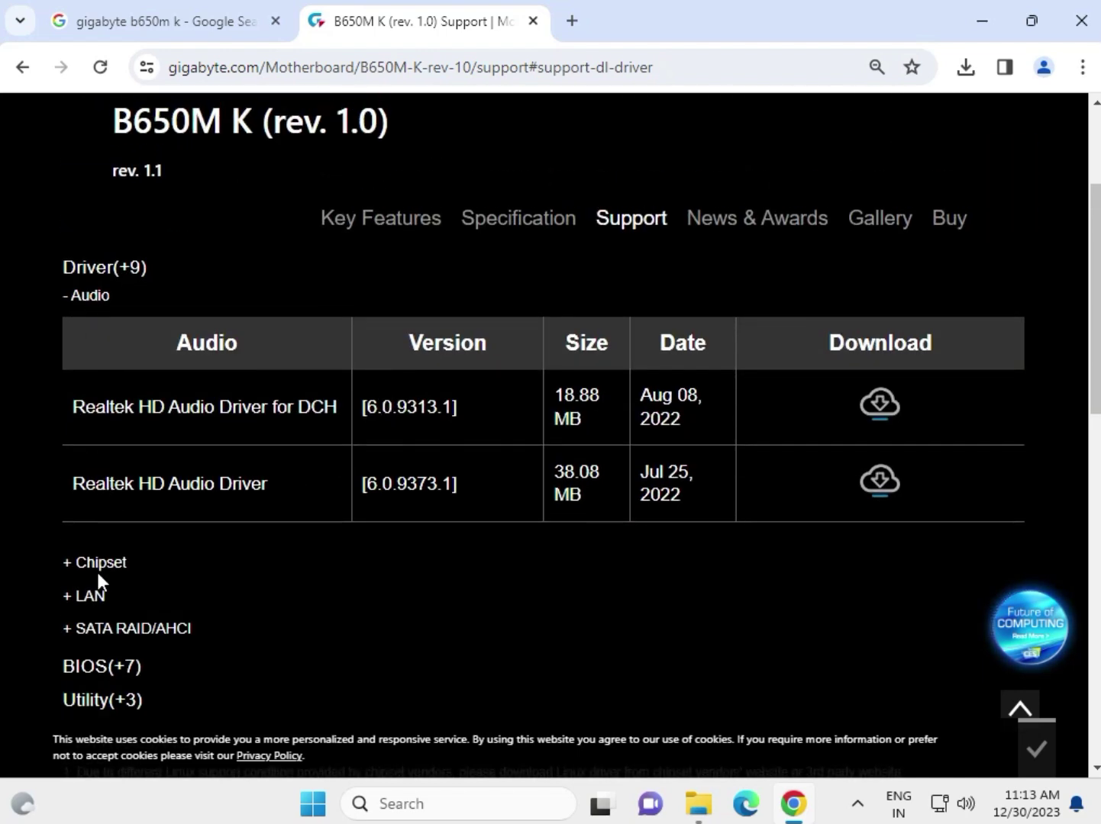
scroll(316, 638, "up", 1)
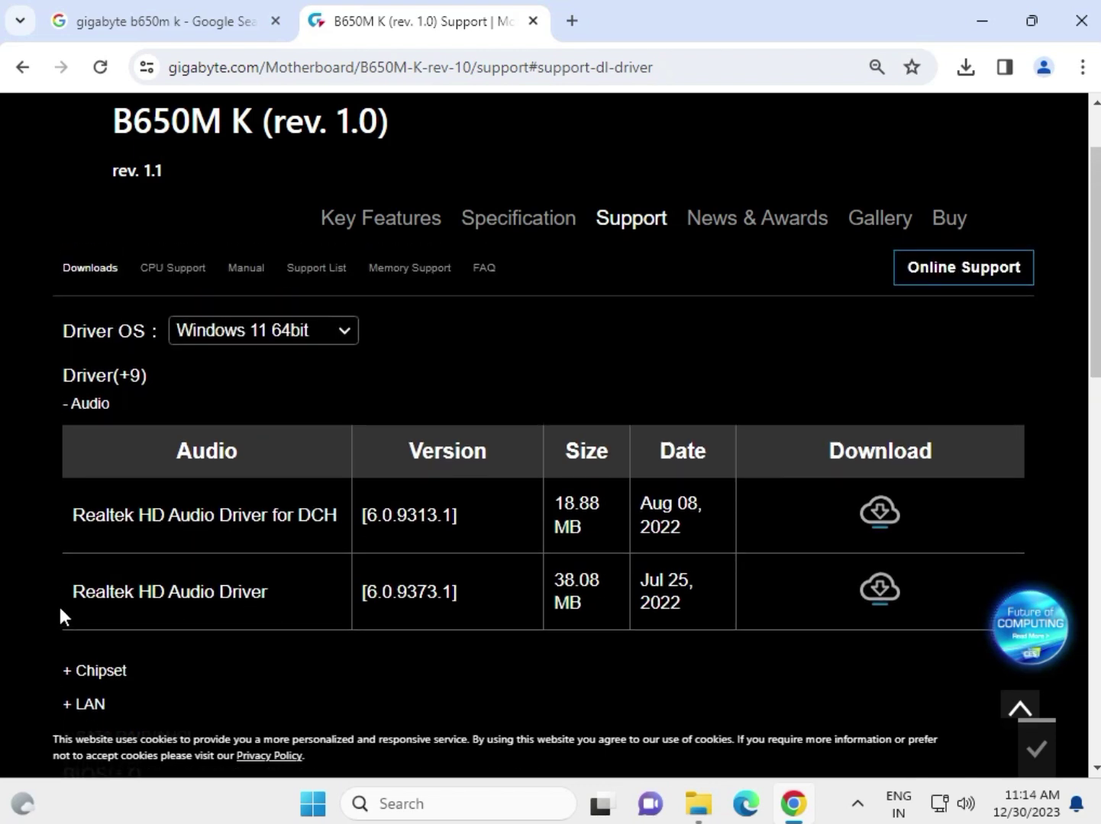
left_click_drag(71, 593, 262, 593)
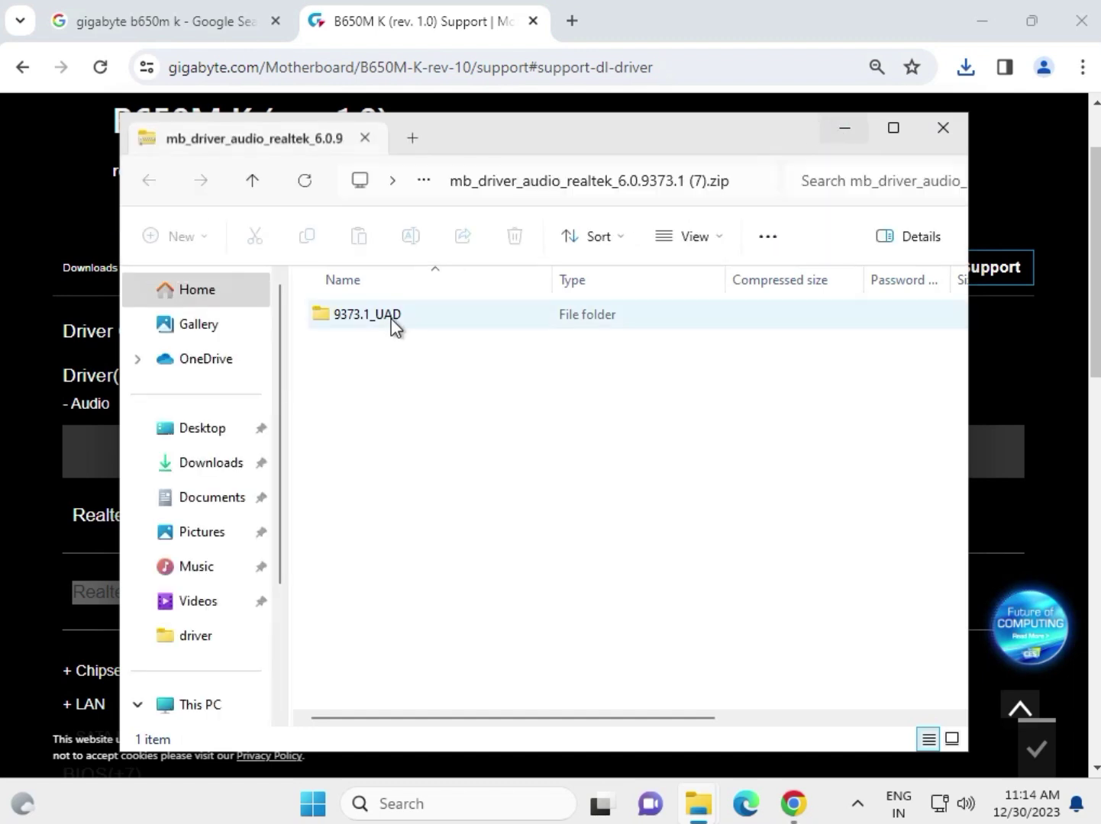
Open the 9373.1_UAD folder and run its Setup.exe.
double_click(392, 321)
scroll(439, 519, "down", 2)
scroll(438, 520, "down", 5)
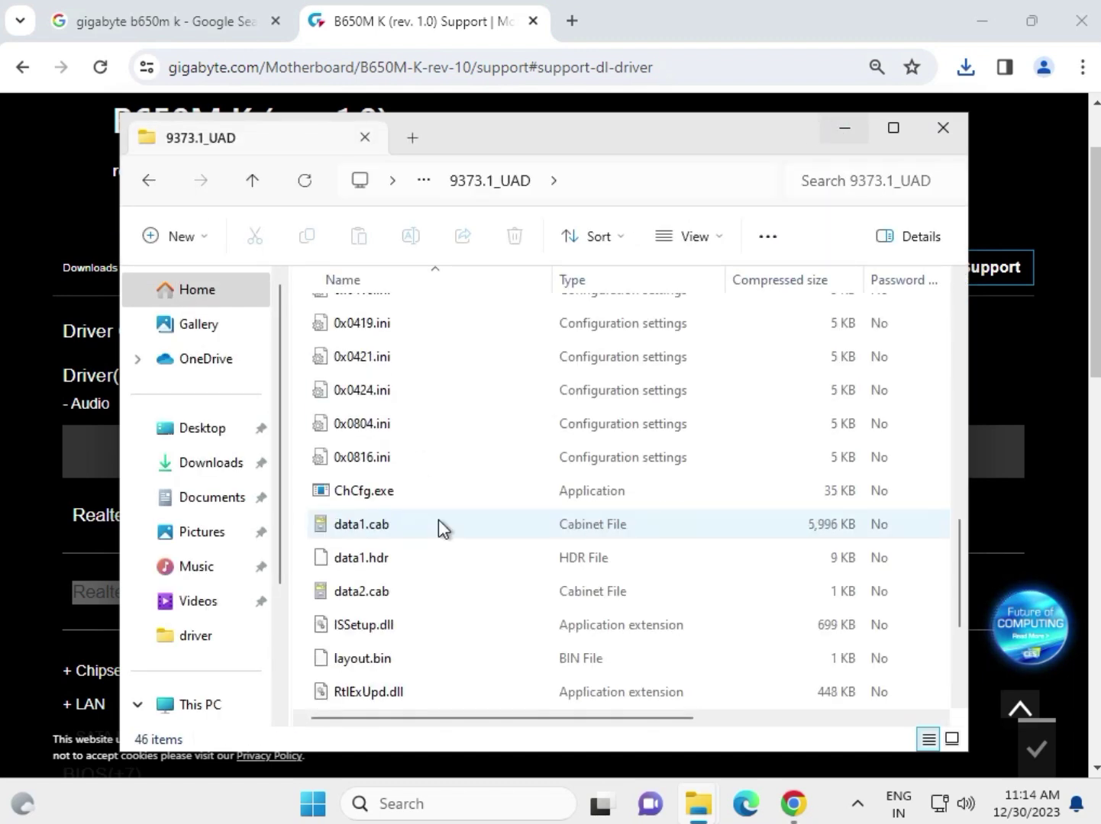
left_click(438, 526)
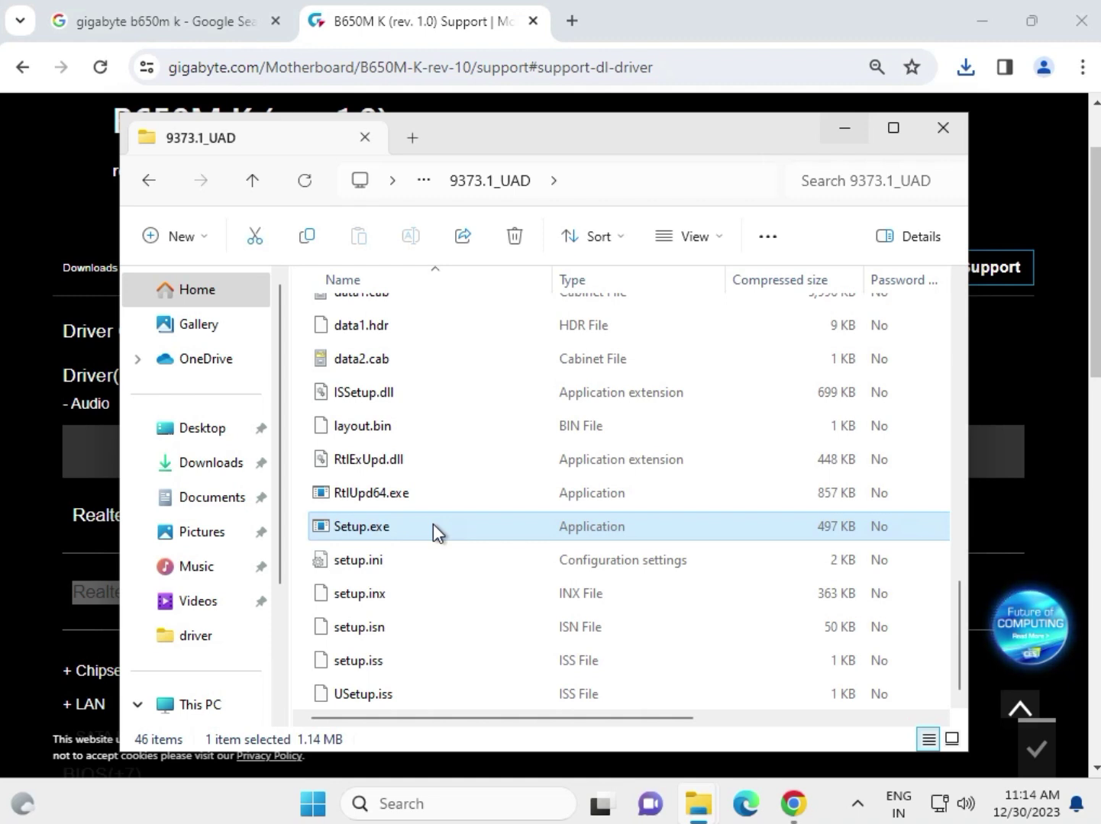
double_click(433, 526)
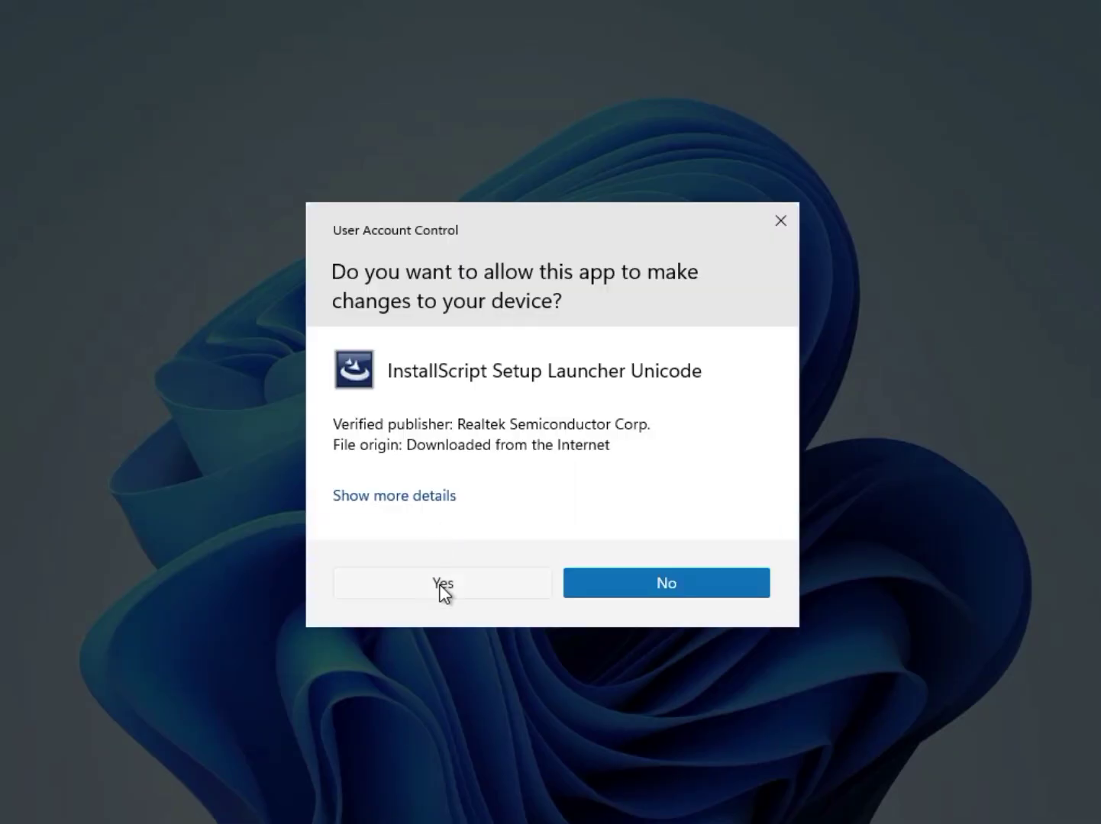
Approve the Realtek installer, install audio driver 6.0.9373.1, and choose to restart later.
left_click(441, 585)
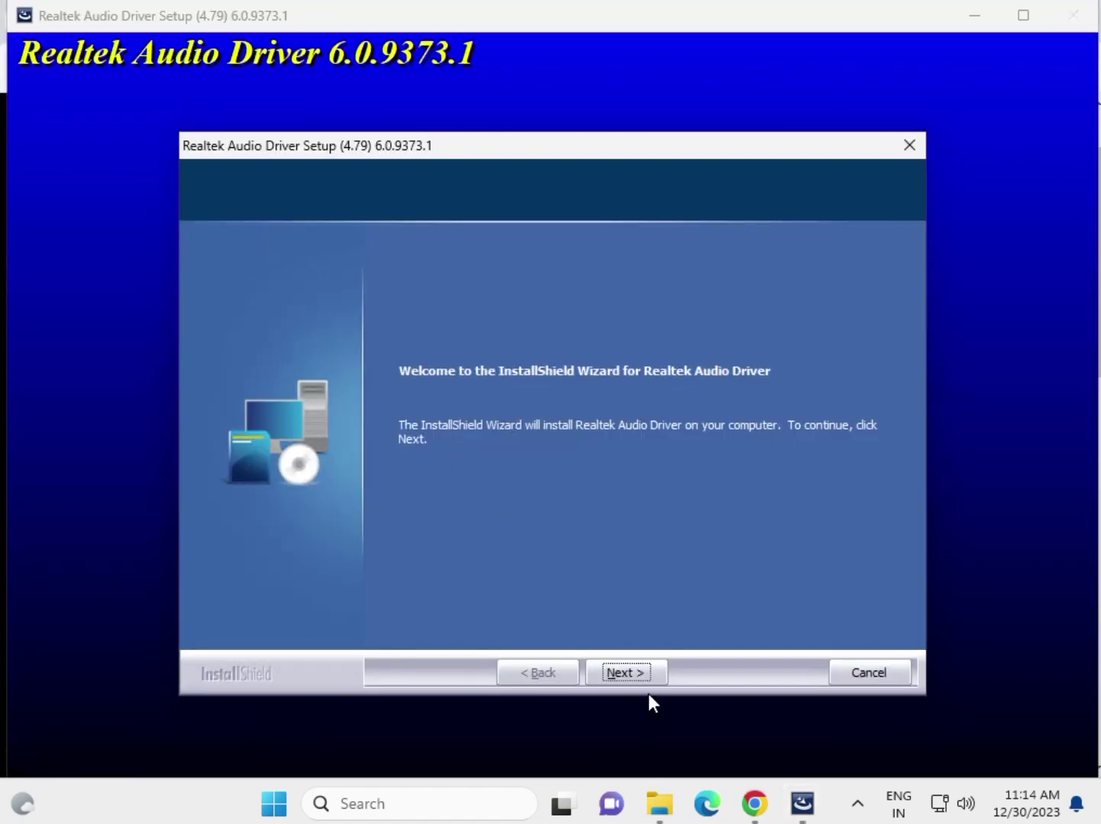
left_click(649, 682)
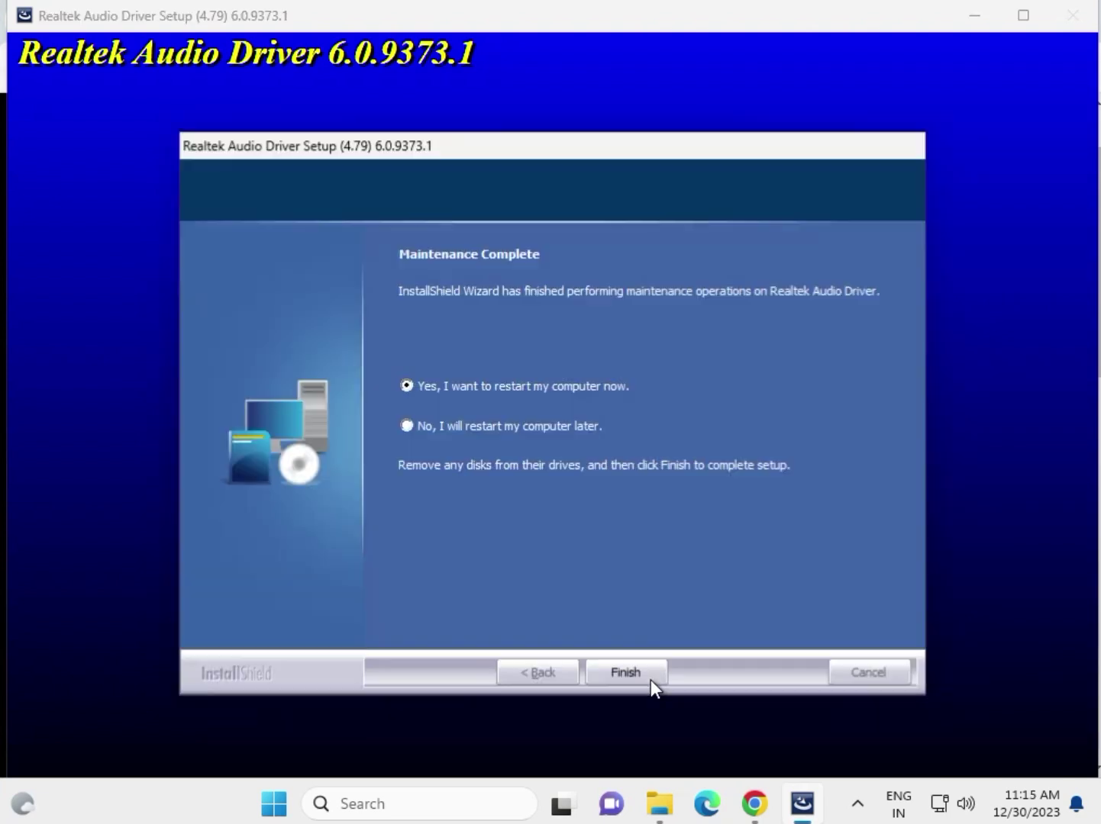
left_click(422, 427)
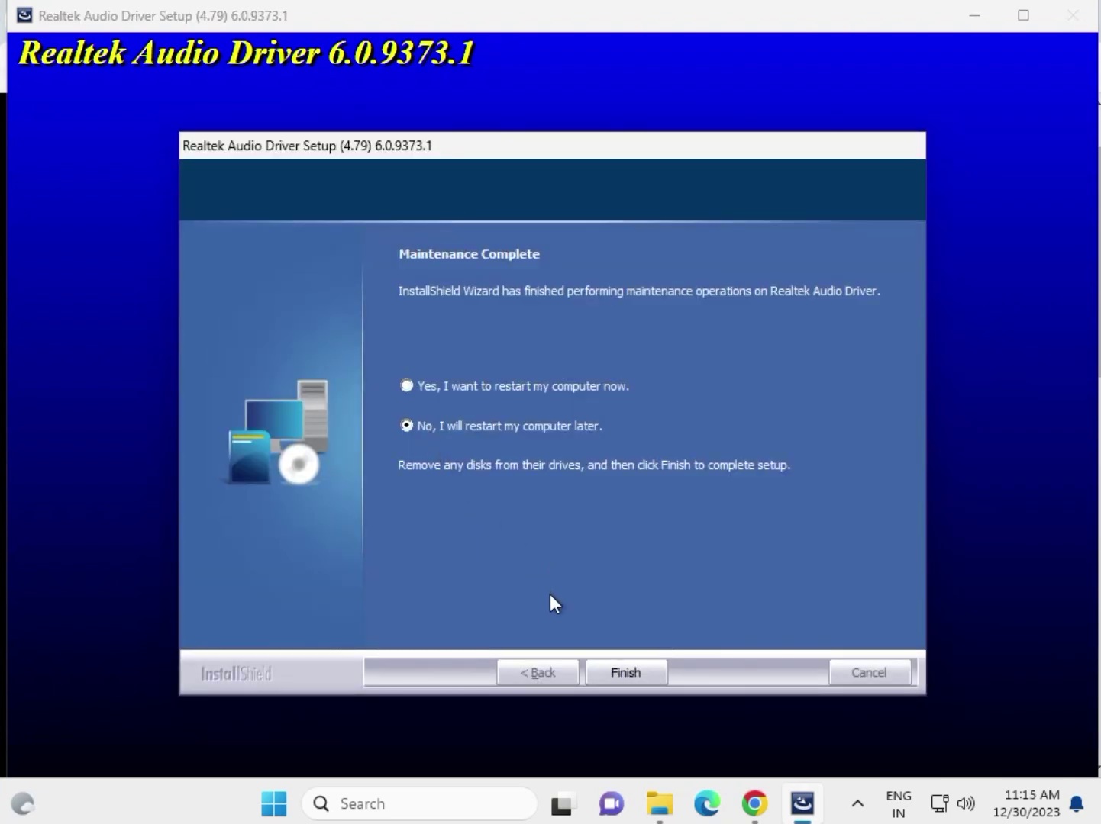
left_click(605, 663)
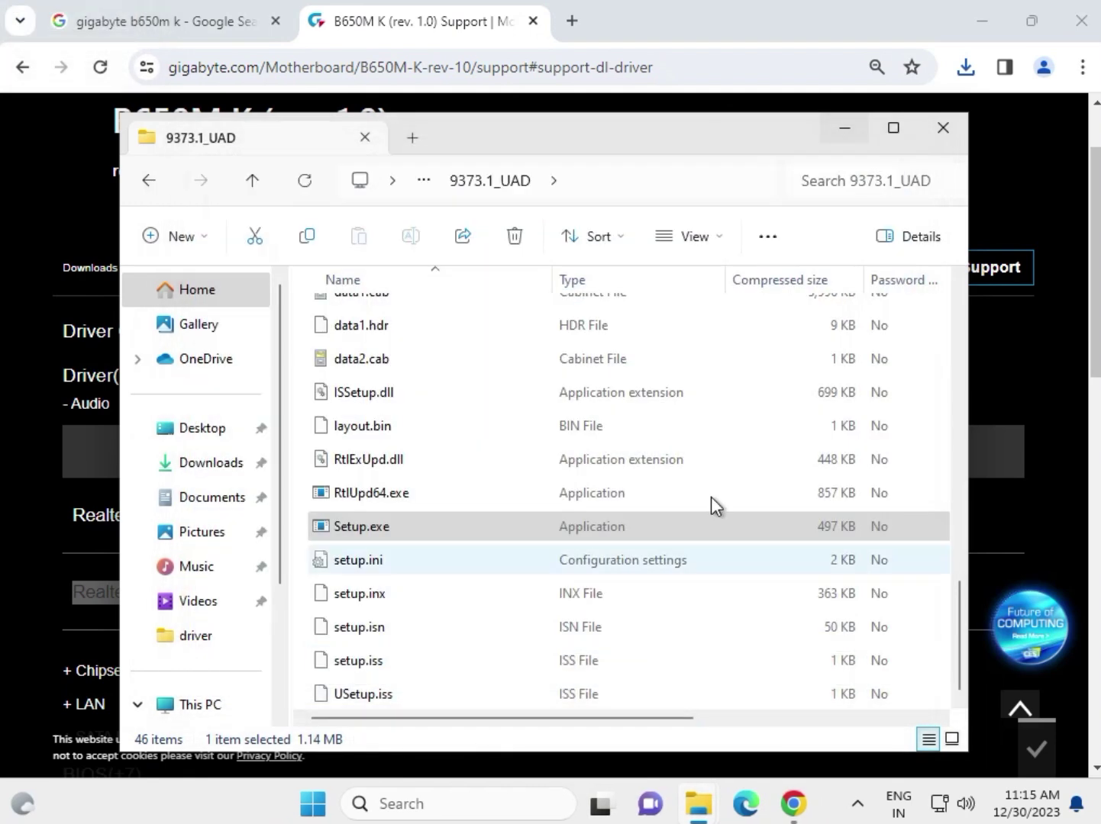
Close the extracted folder window and download the AMD Chipset Driver from the Chipset list.
left_click(943, 127)
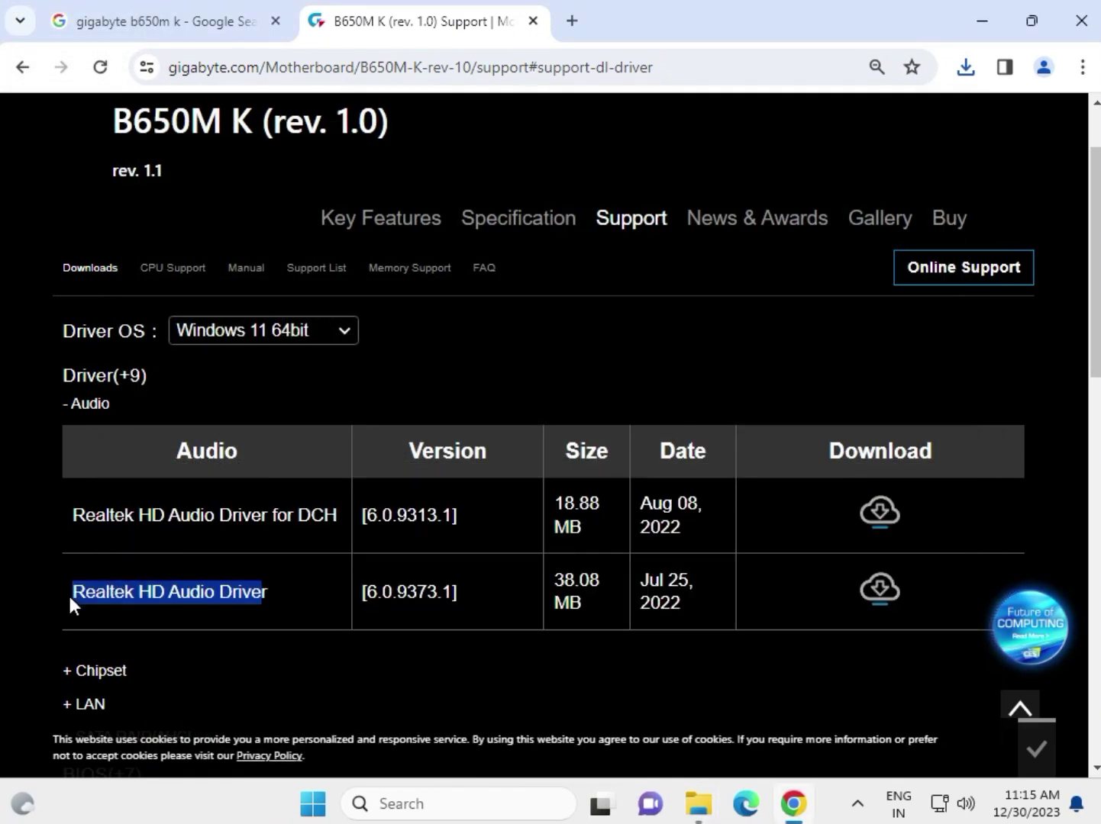
scroll(70, 596, "down", 3)
left_click(87, 452)
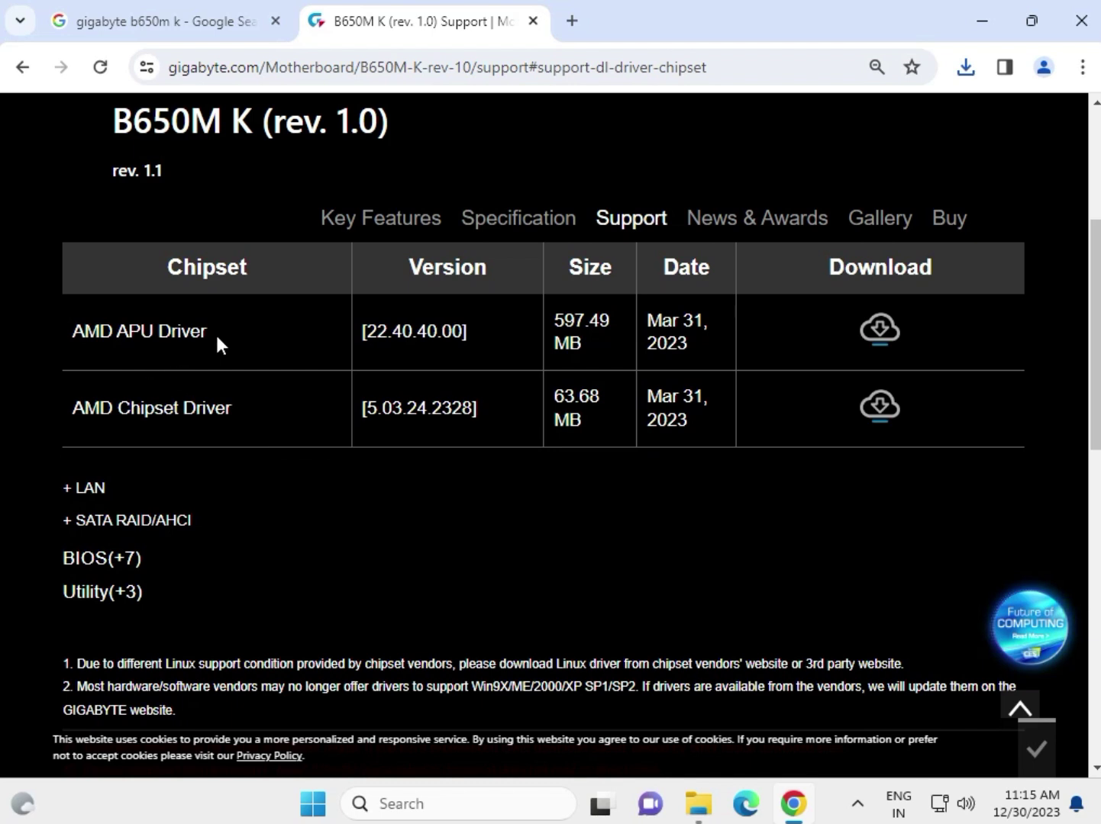
left_click_drag(215, 332, 71, 332)
left_click_drag(67, 409, 219, 418)
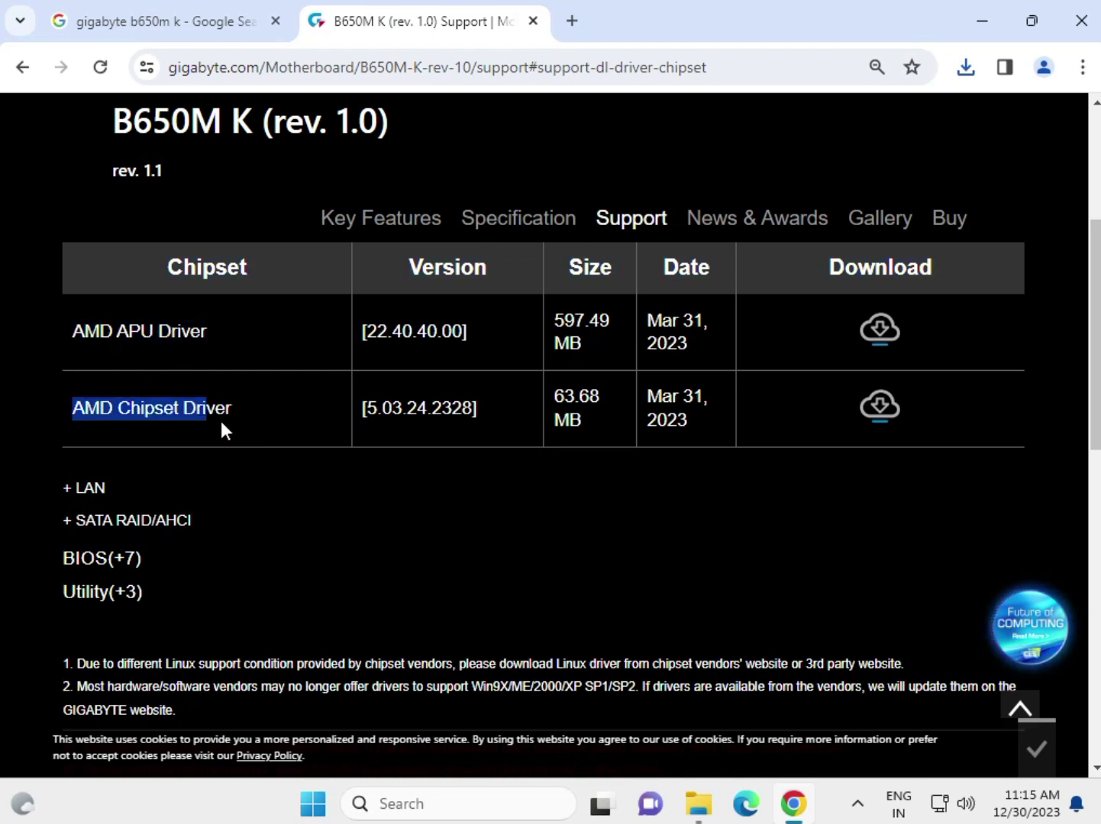
left_click(874, 412)
left_click(389, 10)
left_click_drag(680, 409, 651, 321)
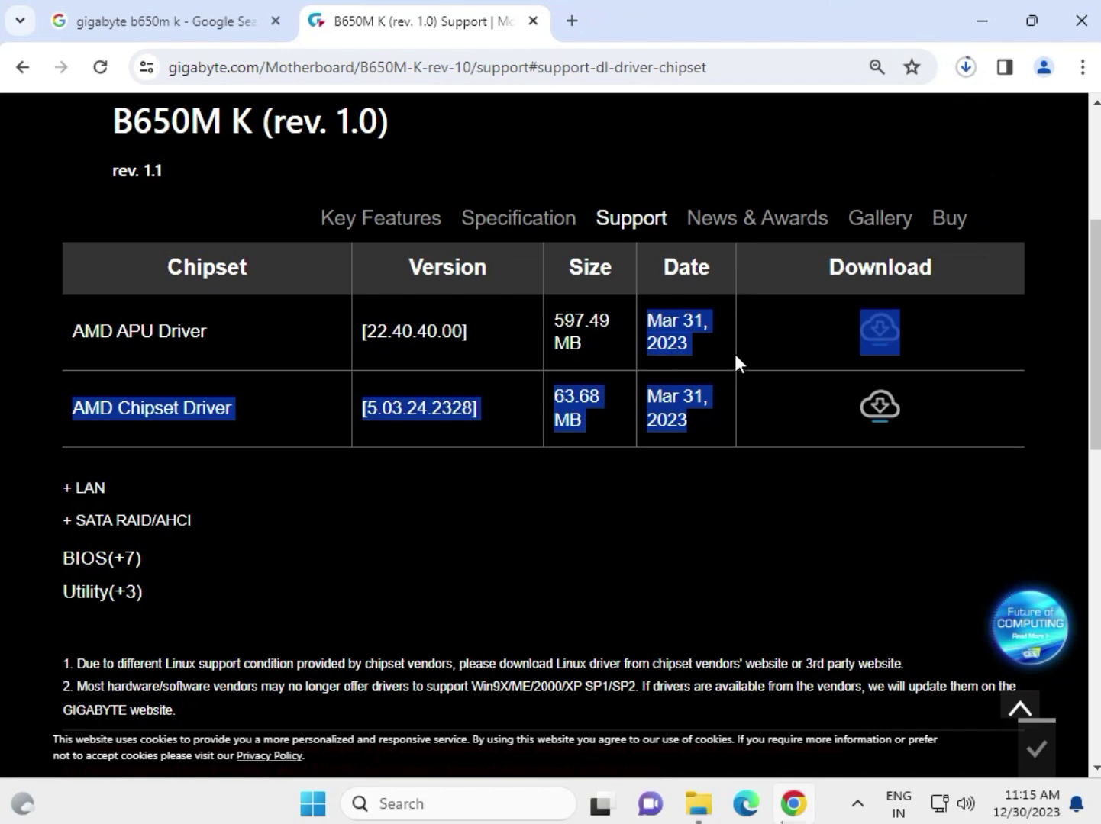
Download the Realtek LAN Driver, then switch the driver list to the Audio downloads.
left_click(730, 497)
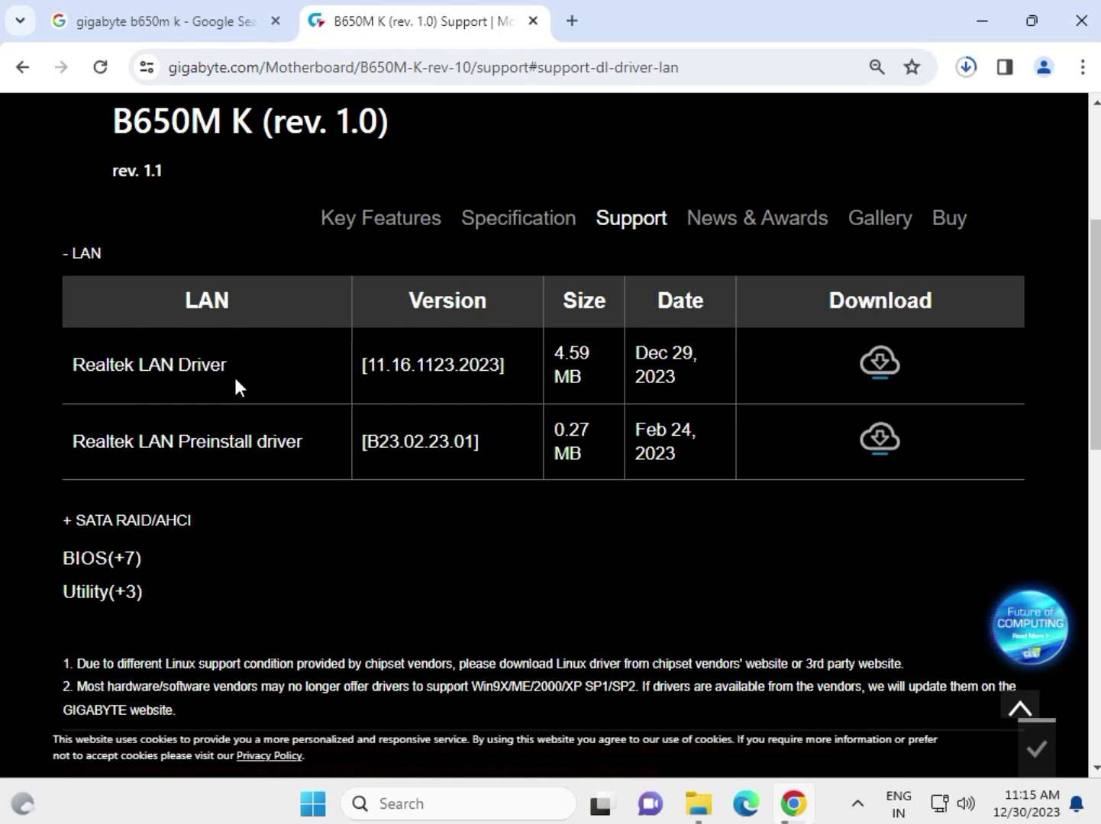
left_click(879, 367)
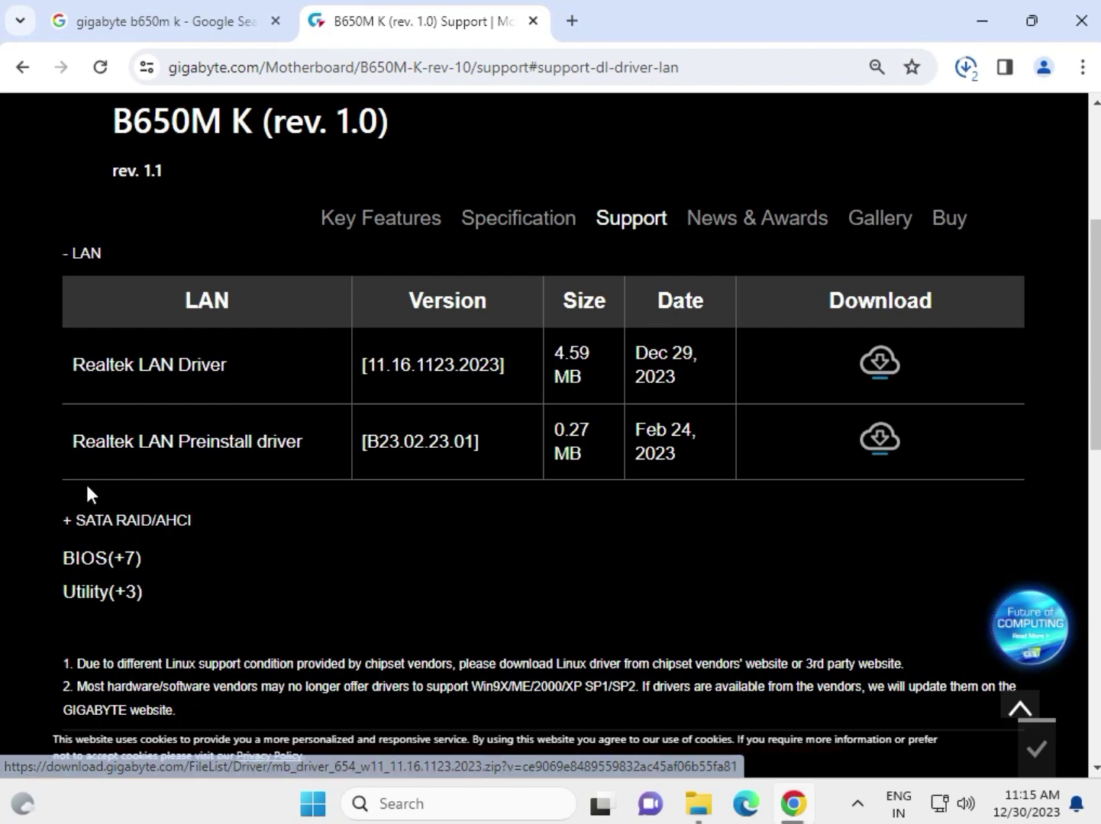
left_click(84, 564)
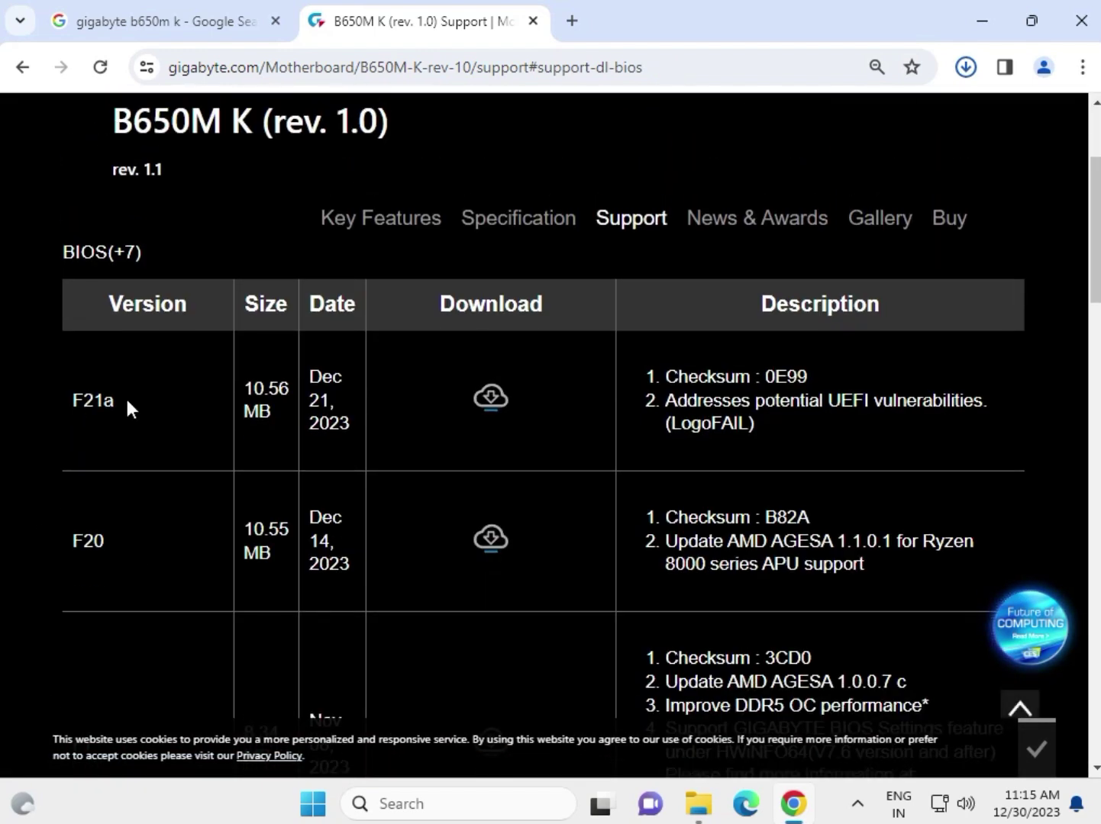
scroll(650, 412, "up", 3)
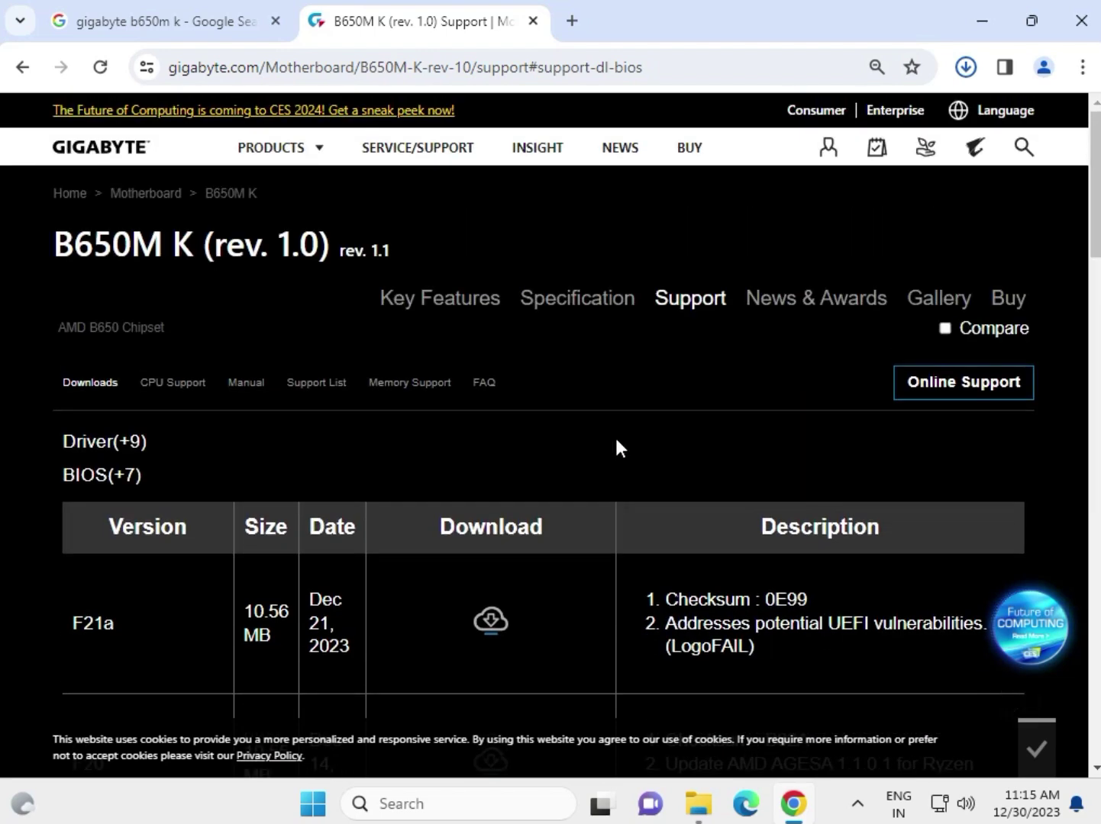
left_click(115, 448)
left_click(427, 521)
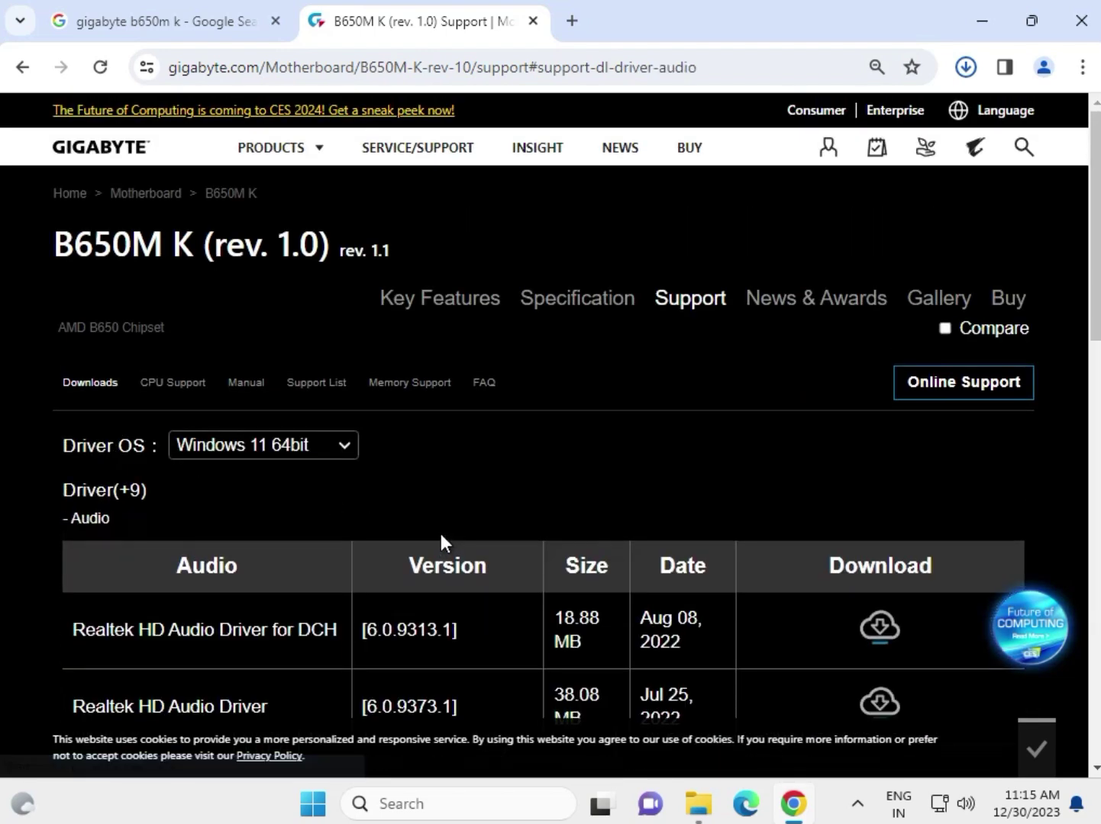
left_click(966, 67)
Run mb_driver from the downloaded LAN driver zip with administrator approval.
left_click(769, 256)
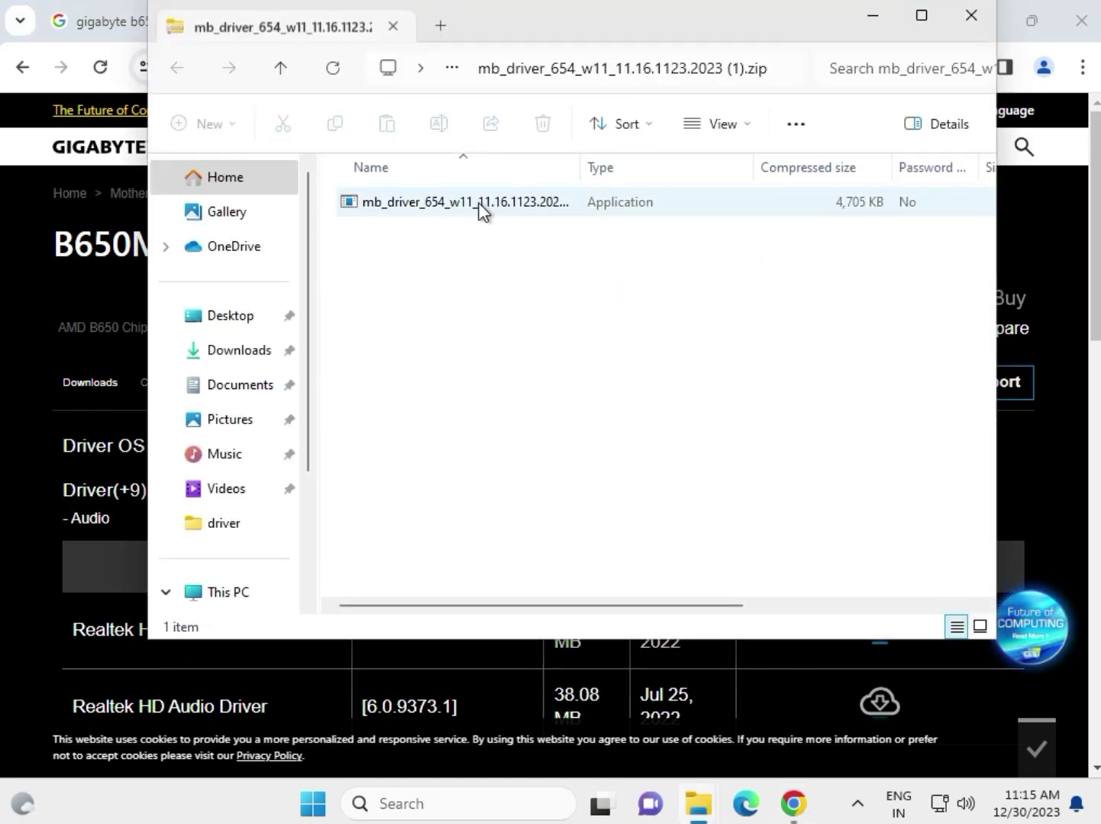
double_click(479, 201)
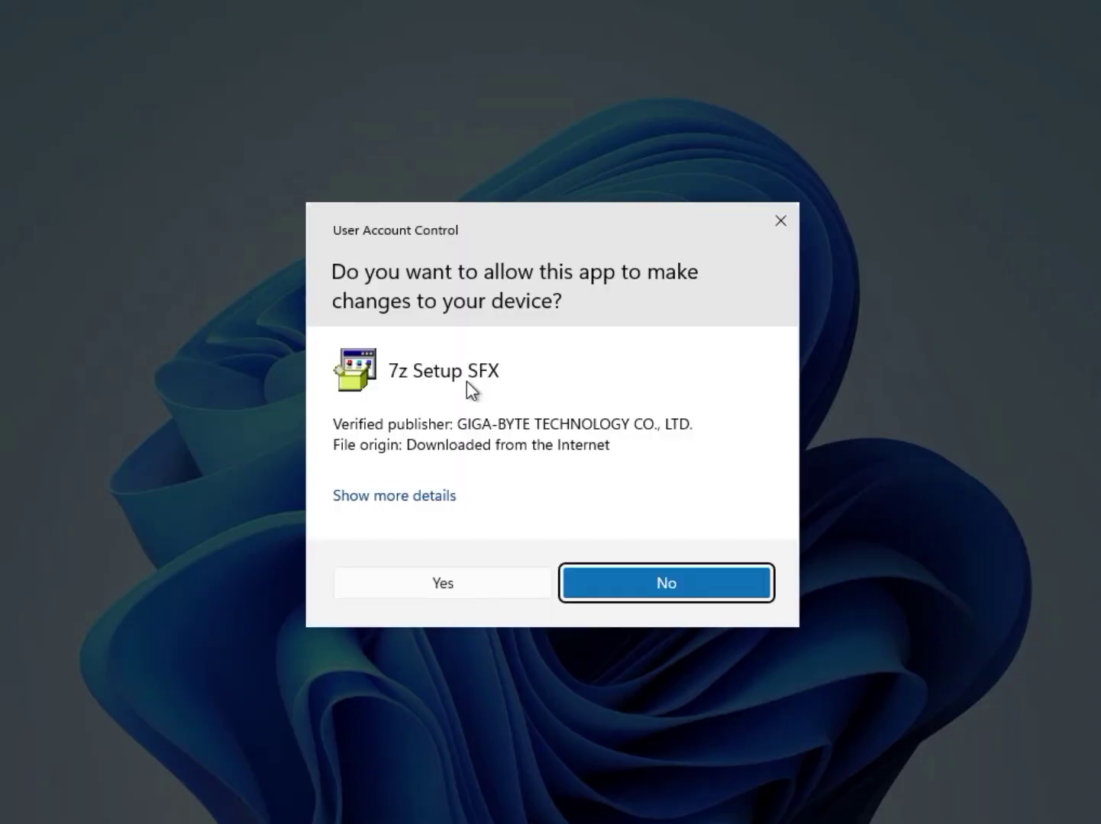
left_click(468, 581)
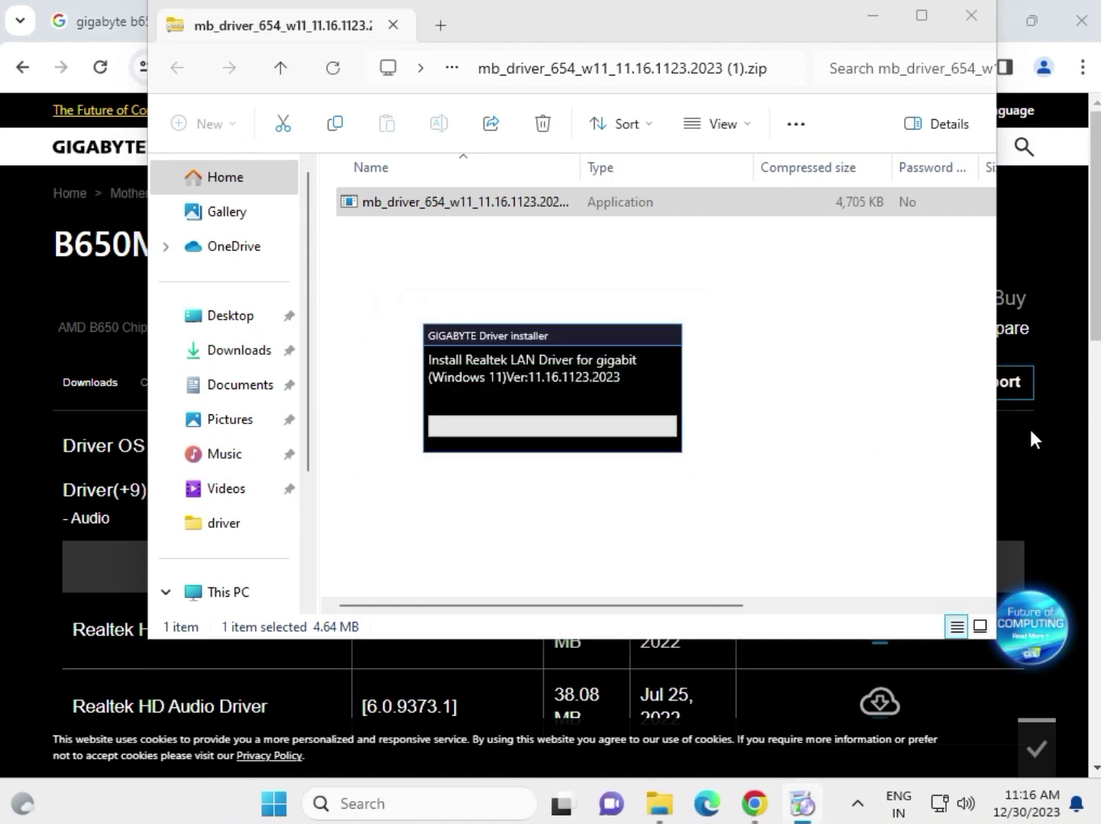
left_click(1030, 428)
left_click(966, 69)
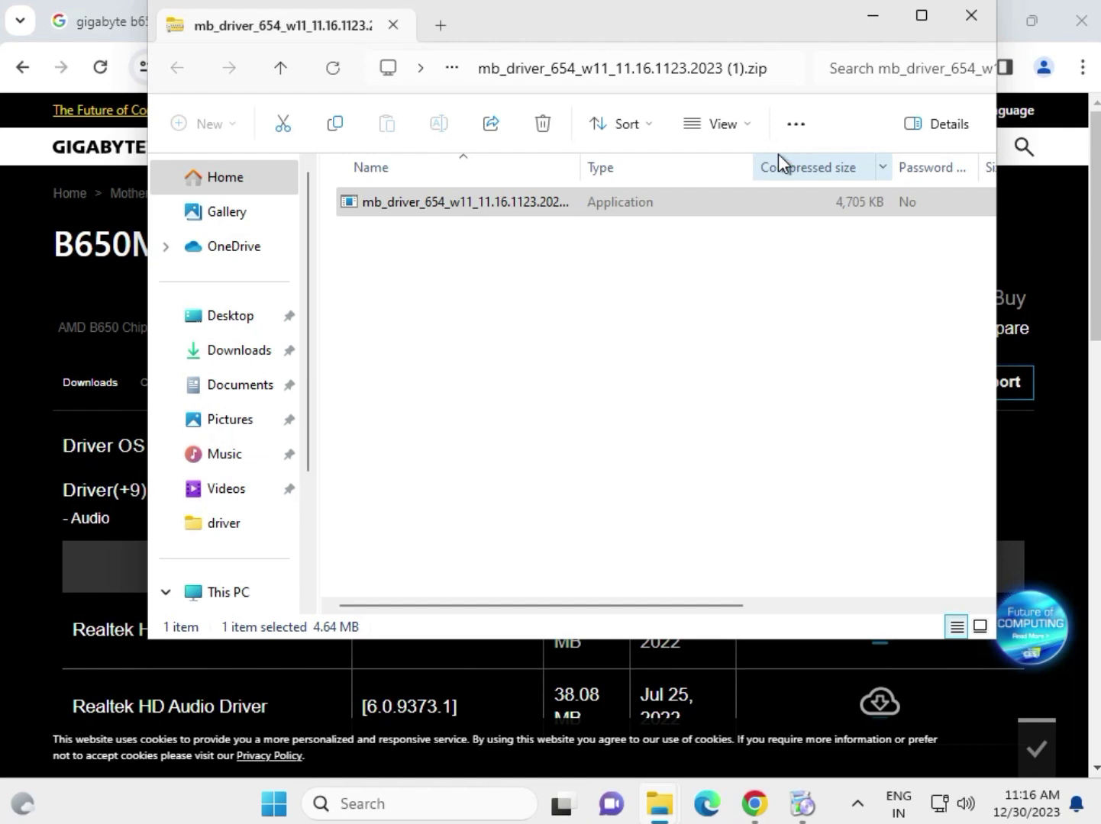
Reopen the mb_driver_654 zip from Chrome's recent downloads and select the mb_driver application.
left_click(31, 491)
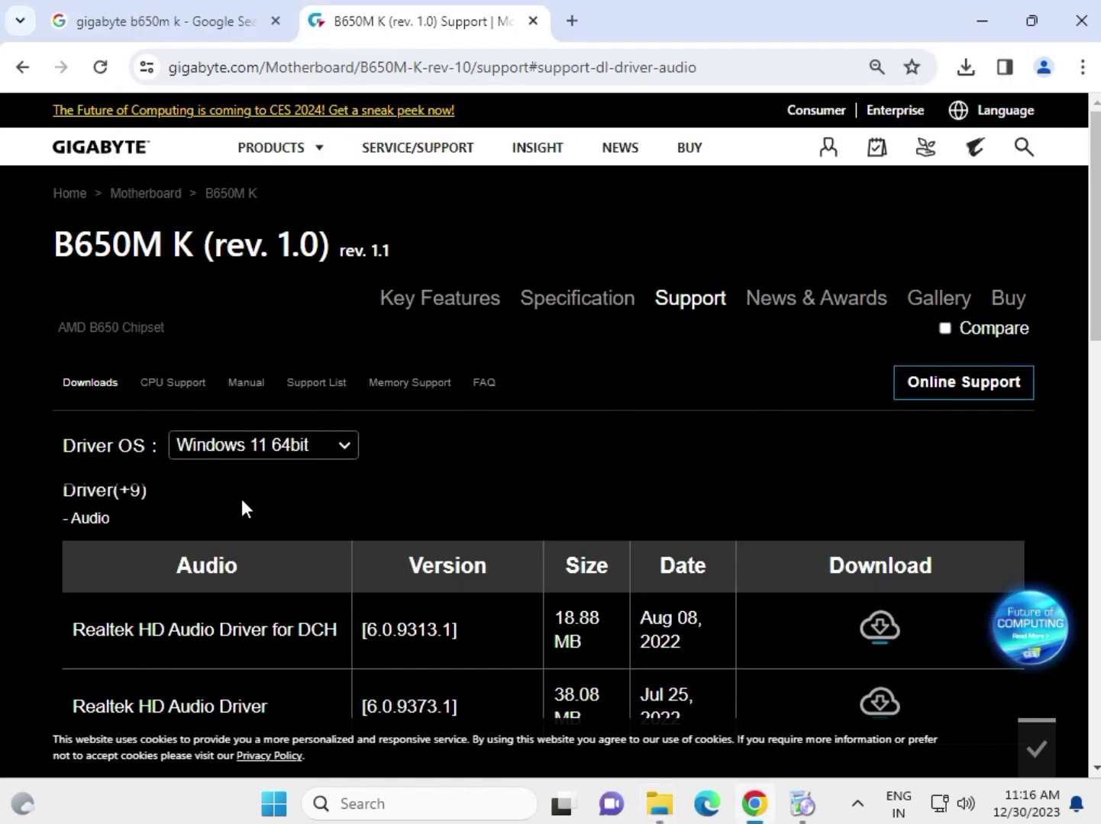
scroll(242, 509, "down", 3)
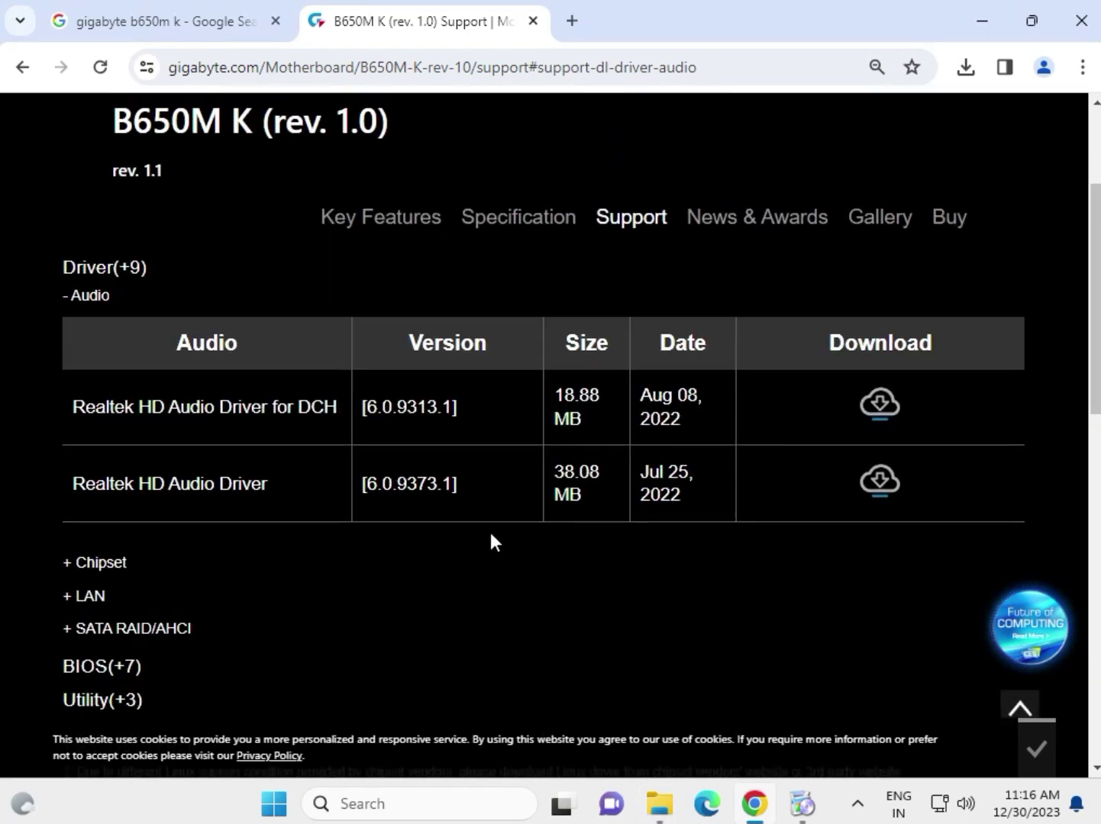
left_click(966, 69)
left_click(825, 157)
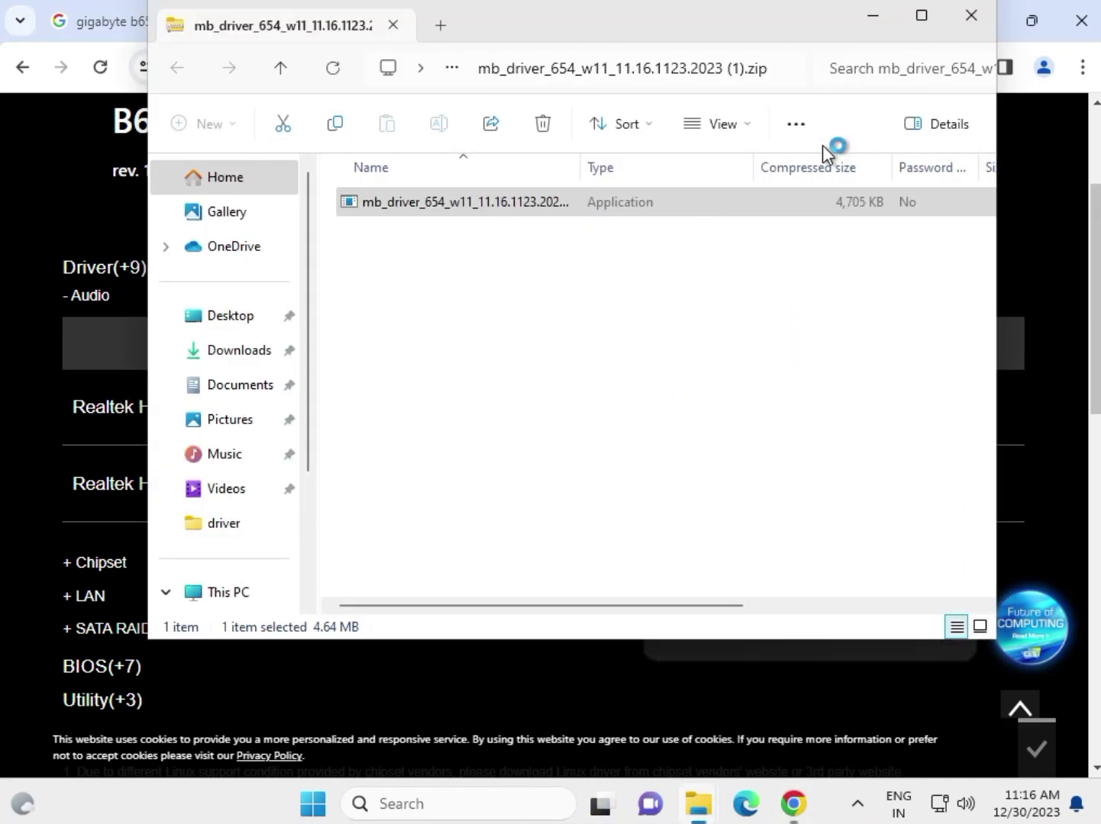
left_click(428, 201)
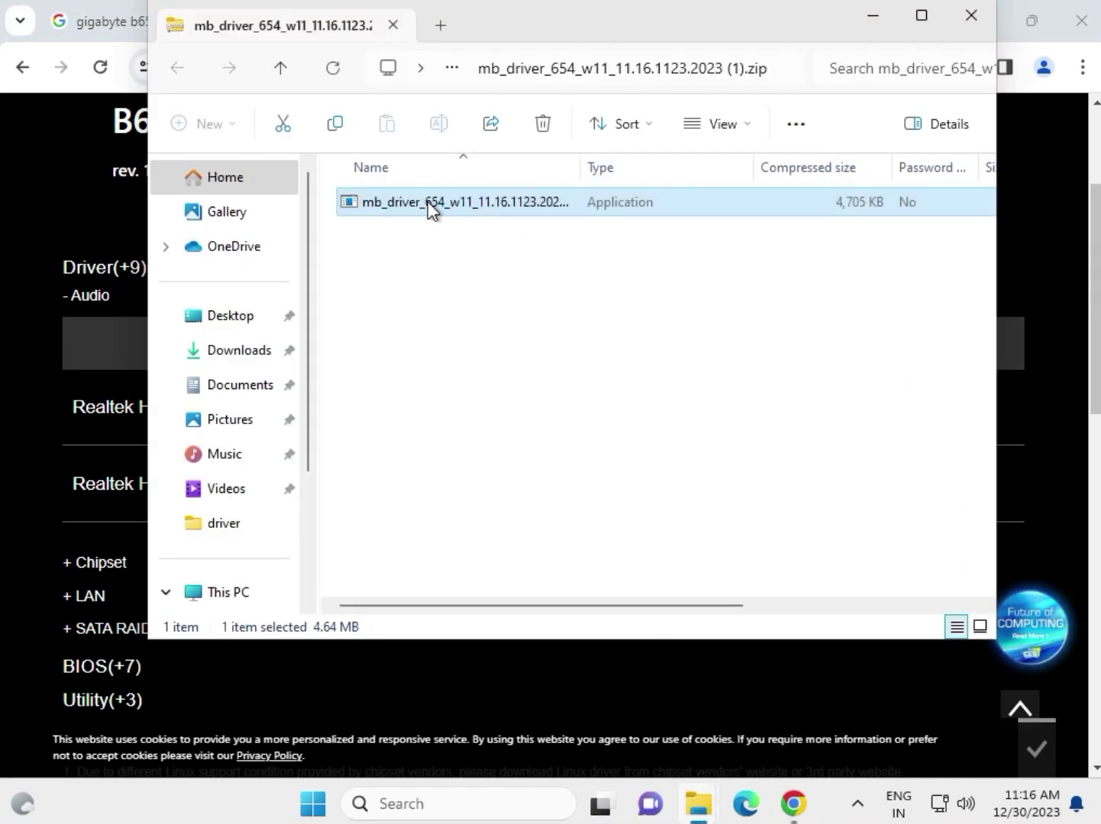
Relaunch mb_driver from the zip and approve the User Account Control prompt.
double_click(427, 201)
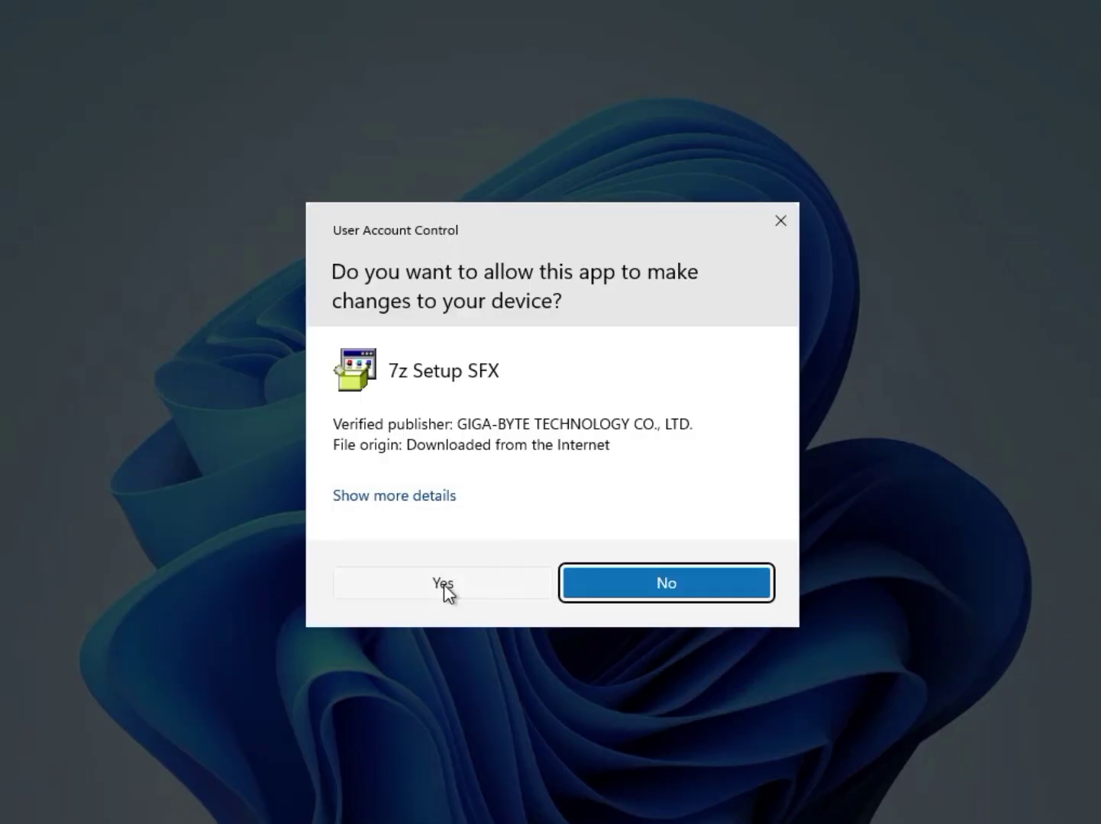
left_click(444, 584)
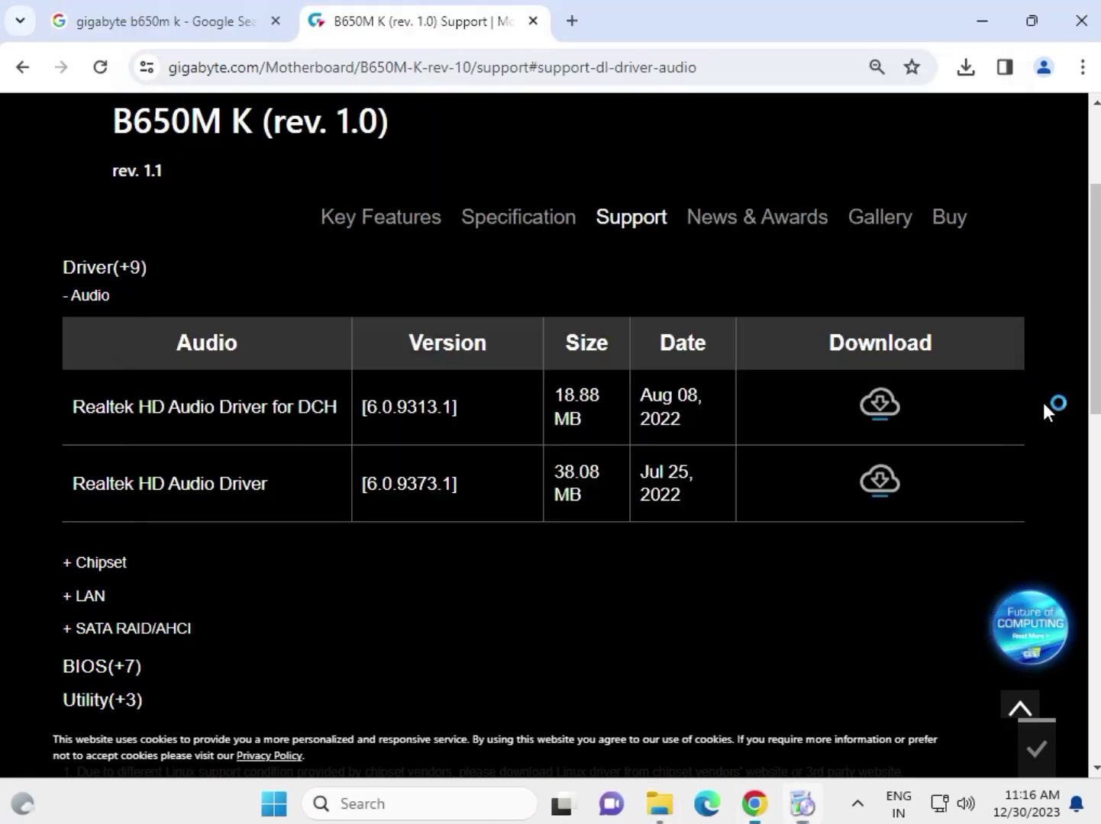
left_click(1043, 402)
scroll(438, 483, "down", 3)
scroll(357, 509, "up", 6)
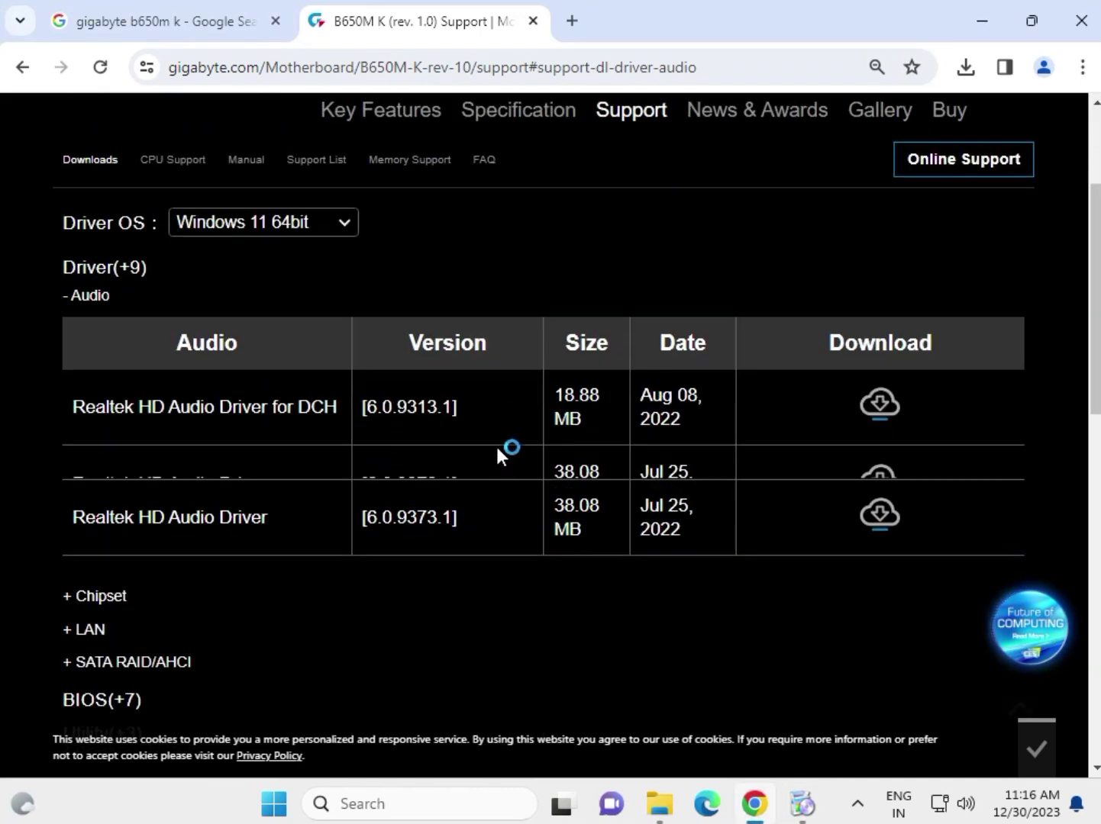
scroll(497, 454, "down", 2)
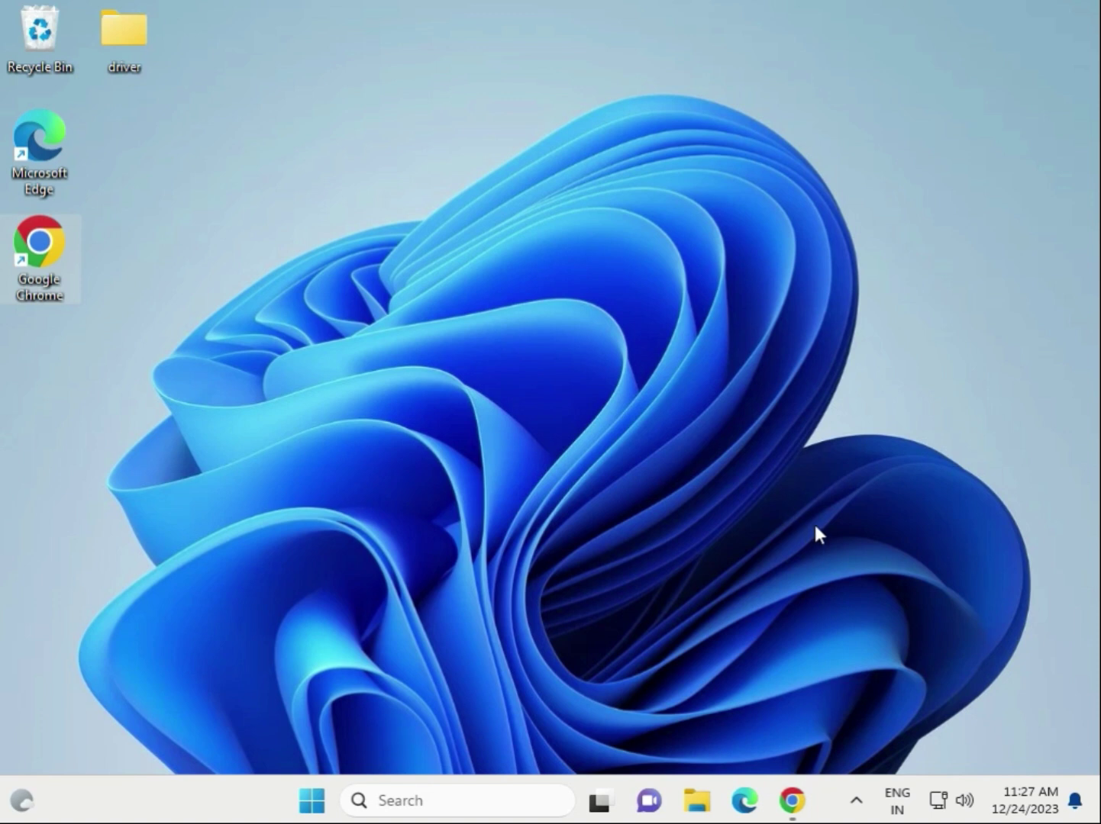
Copy the eight zips downloaded today in Downloads, from intel_chipset_adl_rpl.zip through the last file.
left_click(696, 802)
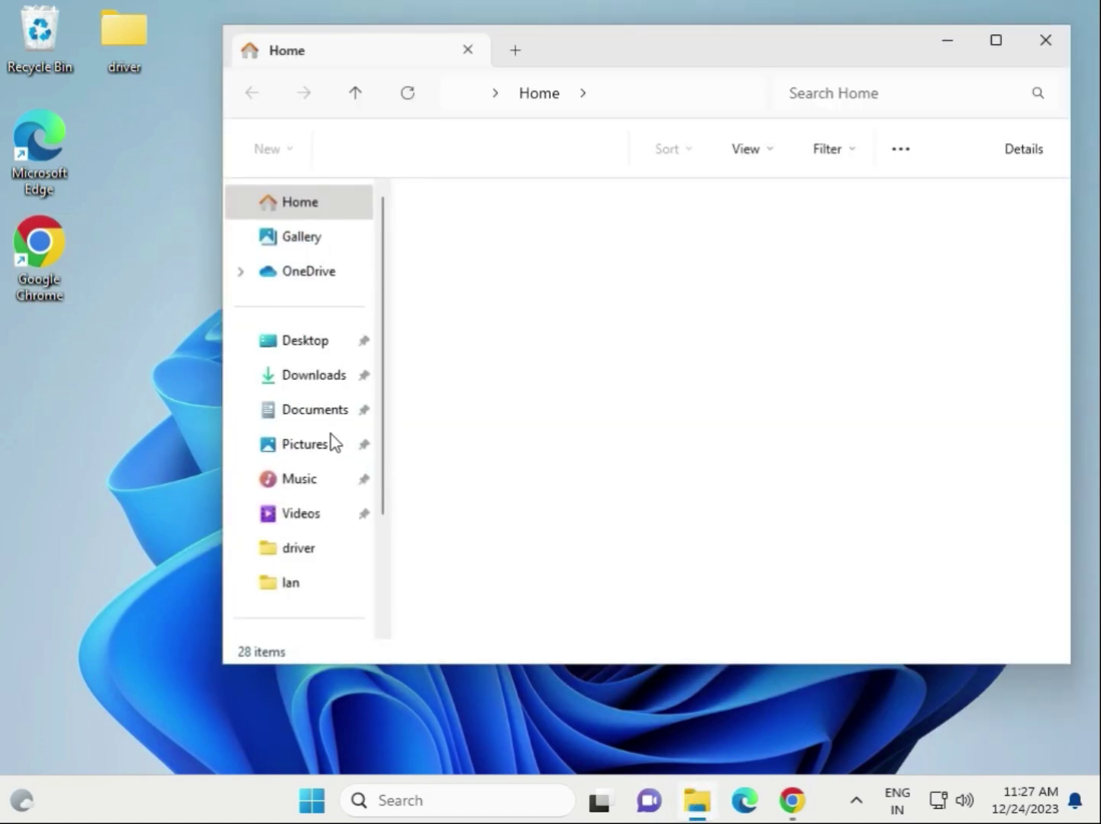
scroll(302, 526, "down", 3)
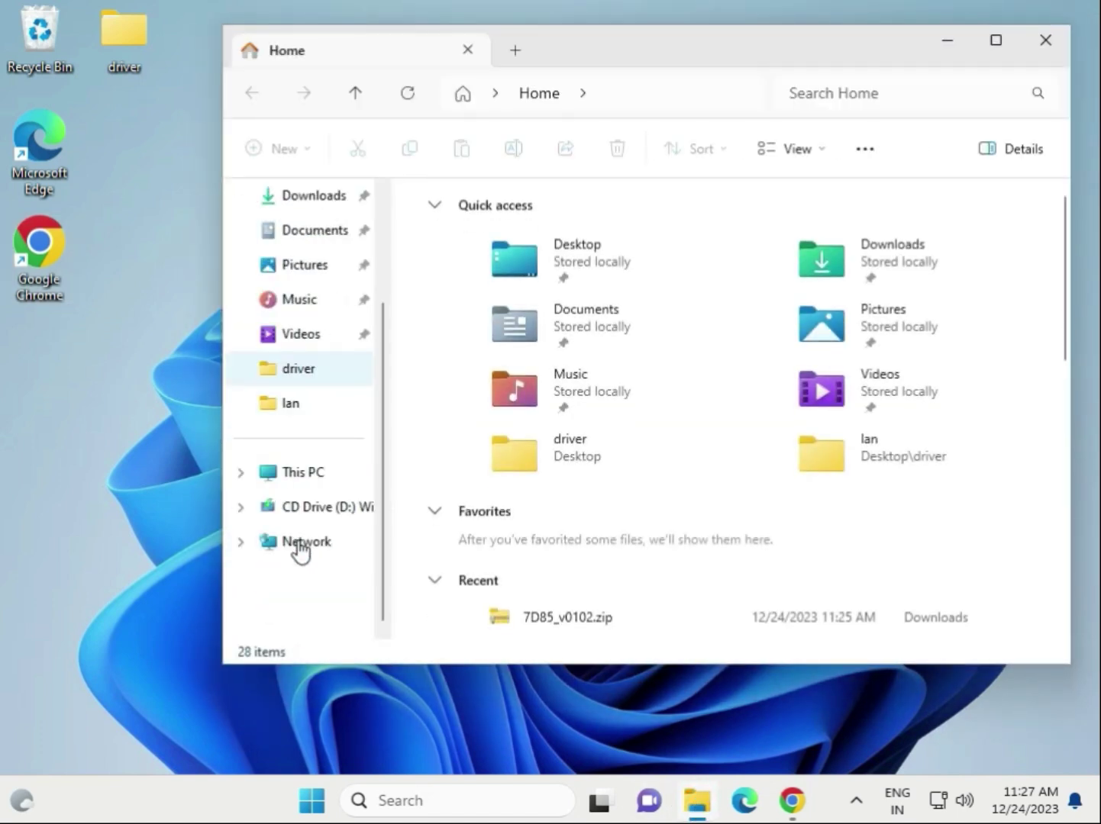
left_click(315, 476)
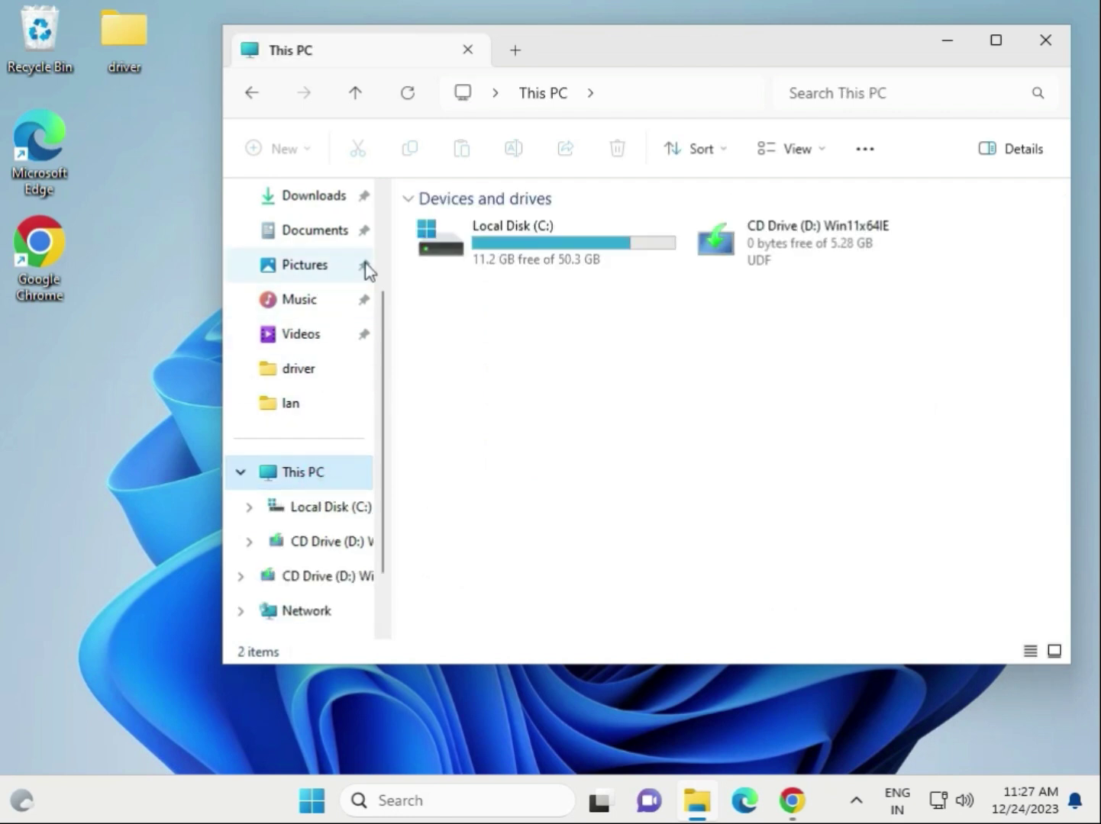
left_click(324, 211)
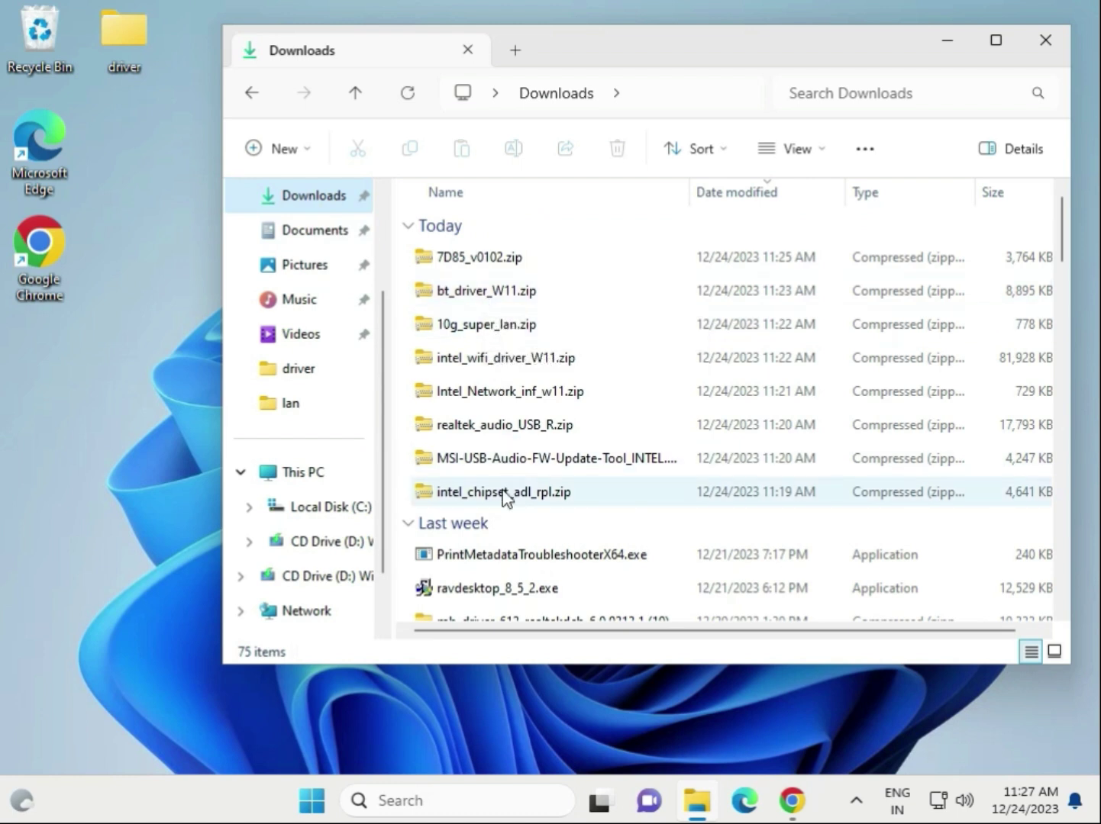
left_click(439, 494)
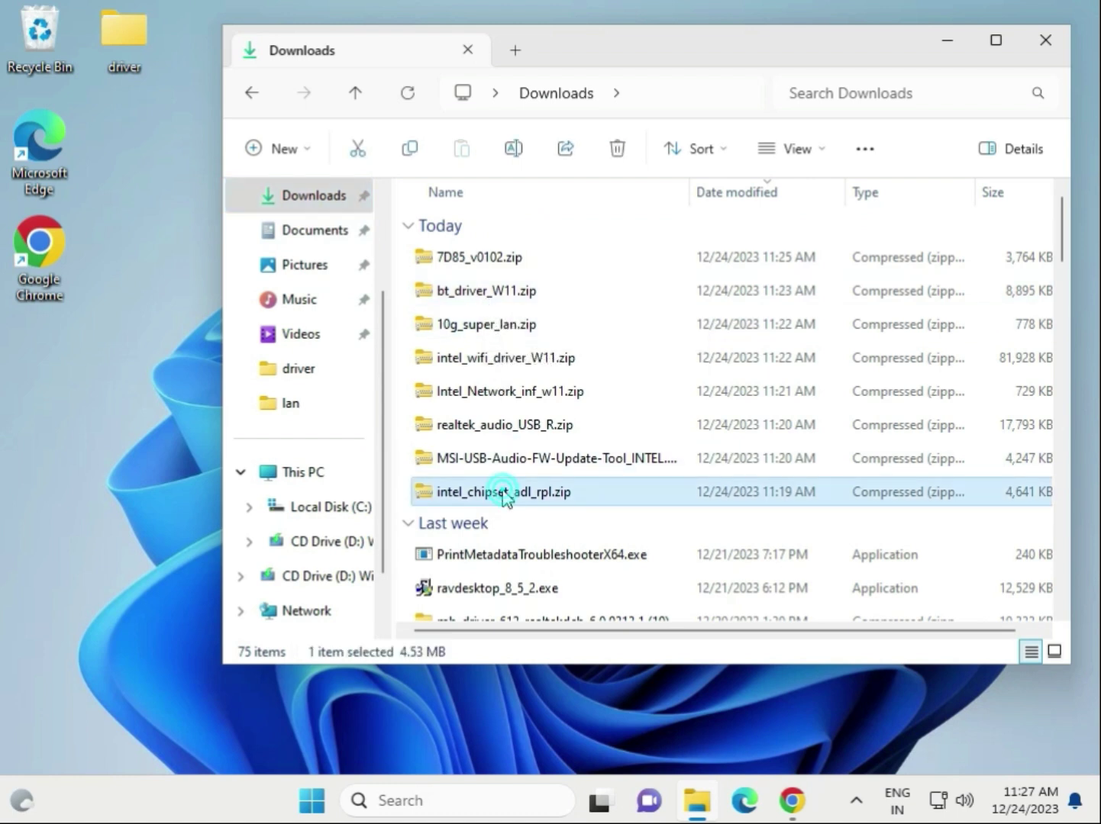
left_click(506, 258, "shift")
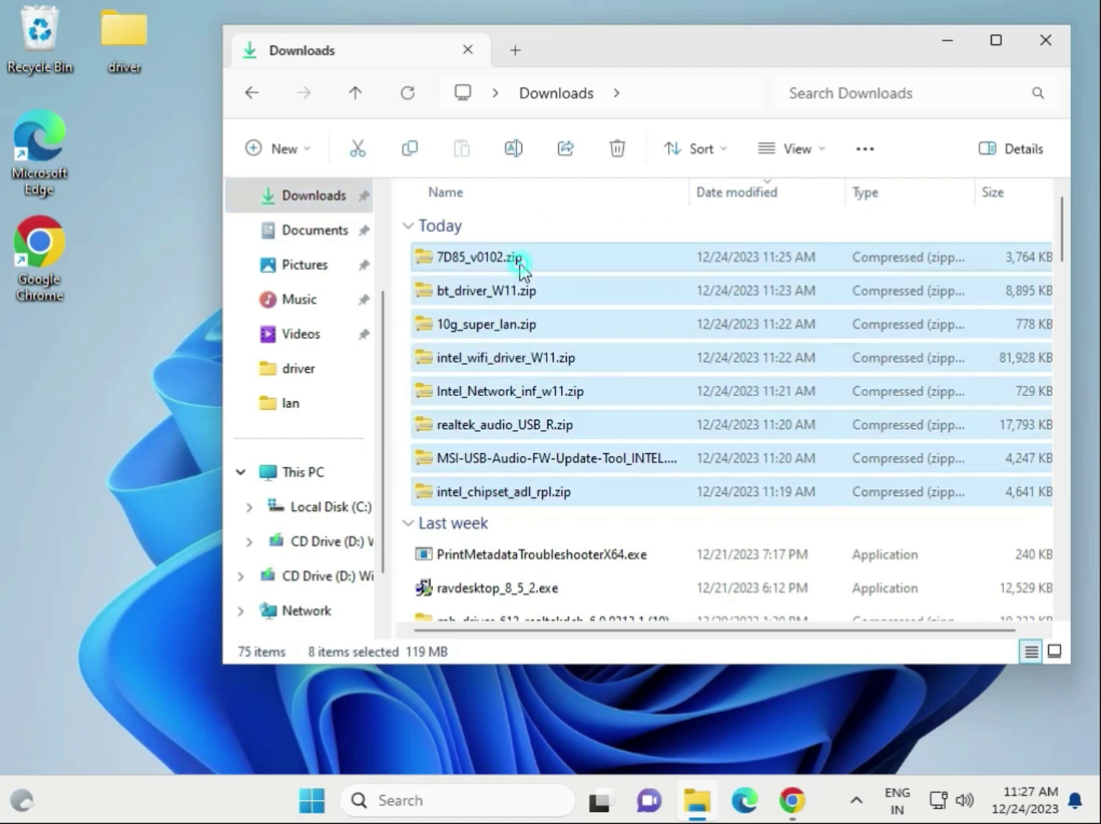
right_click(548, 331)
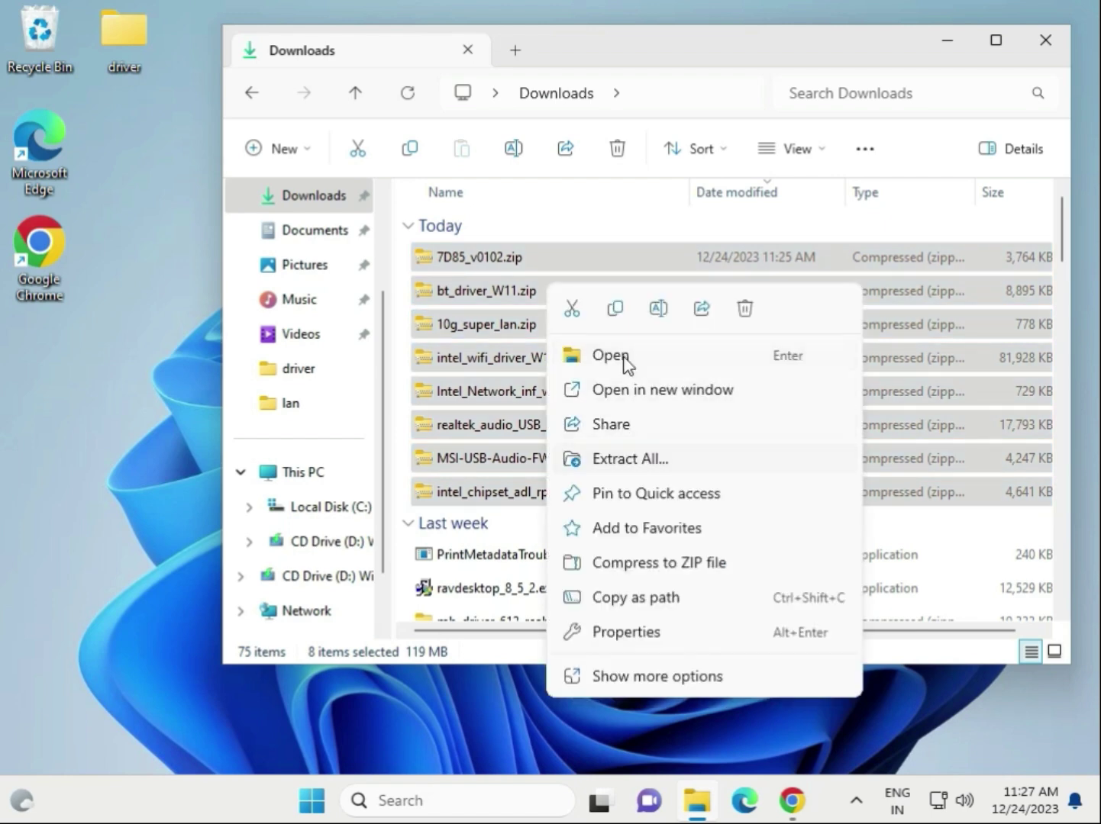
left_click(616, 312)
Delete the lan and wifi folders in the desktop driver folder and paste the eight zips.
double_click(128, 45)
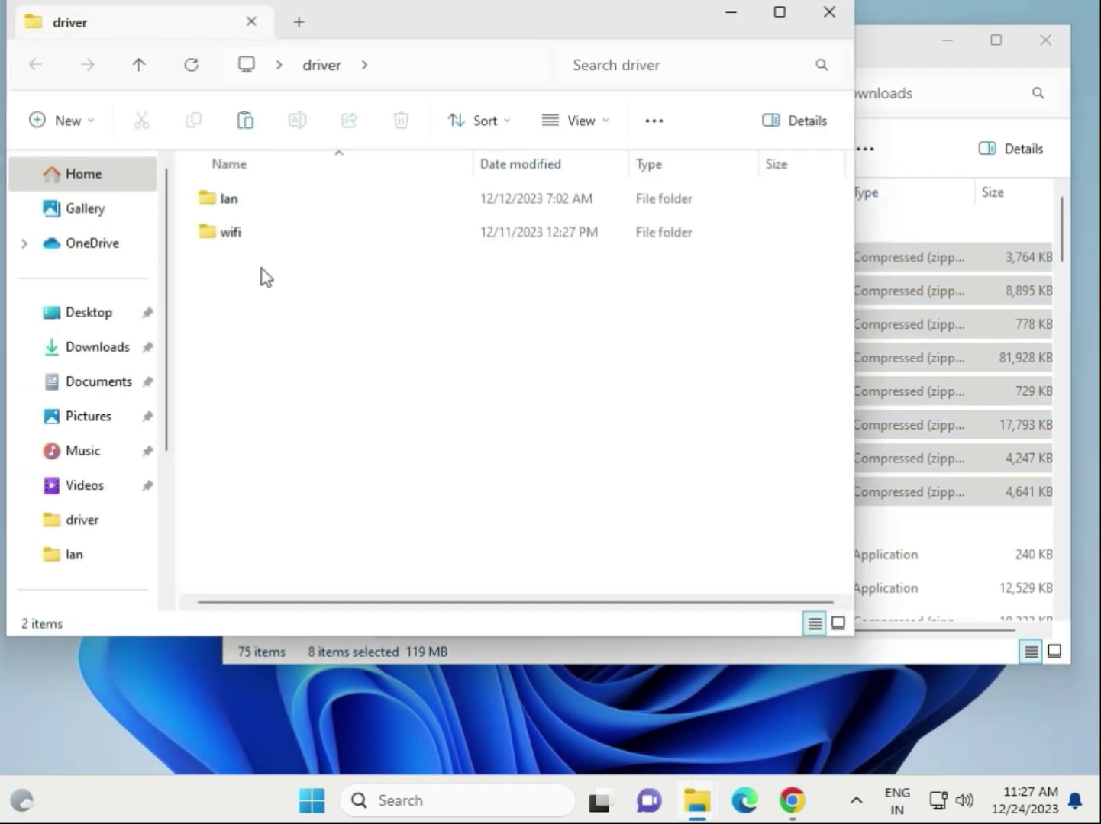
key("ctrl+a")
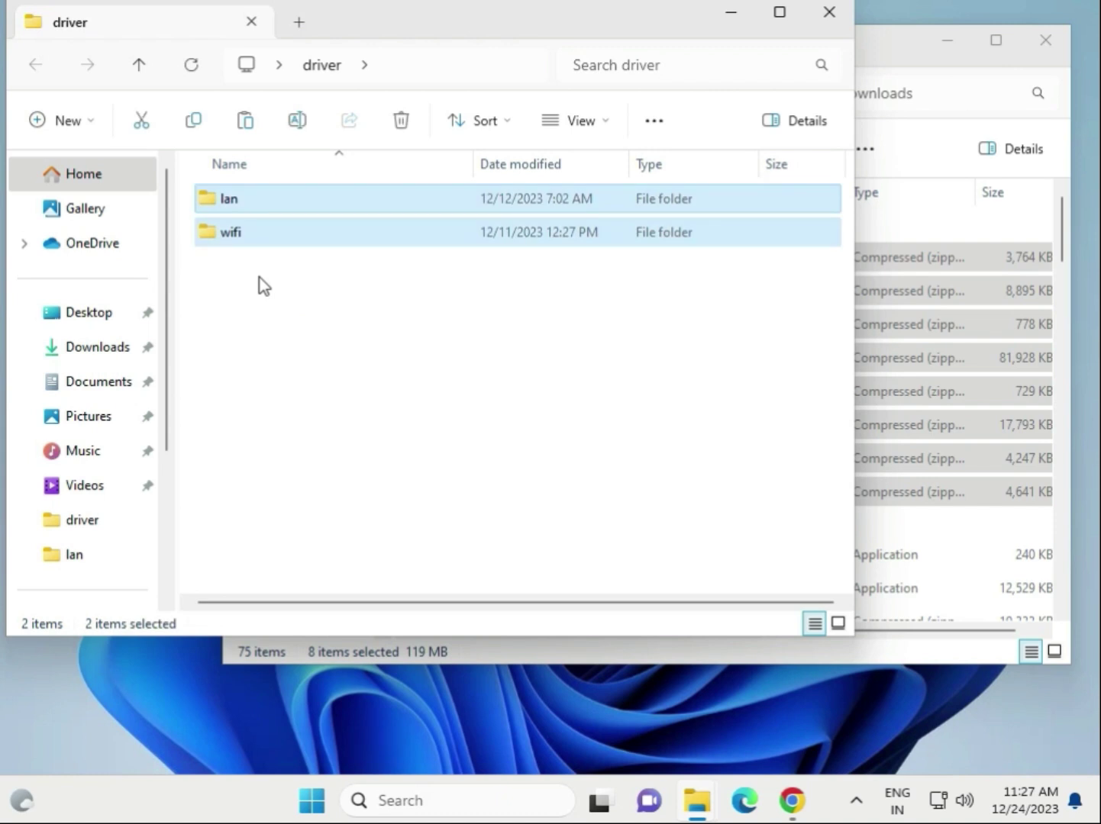
key("Delete")
right_click(292, 330)
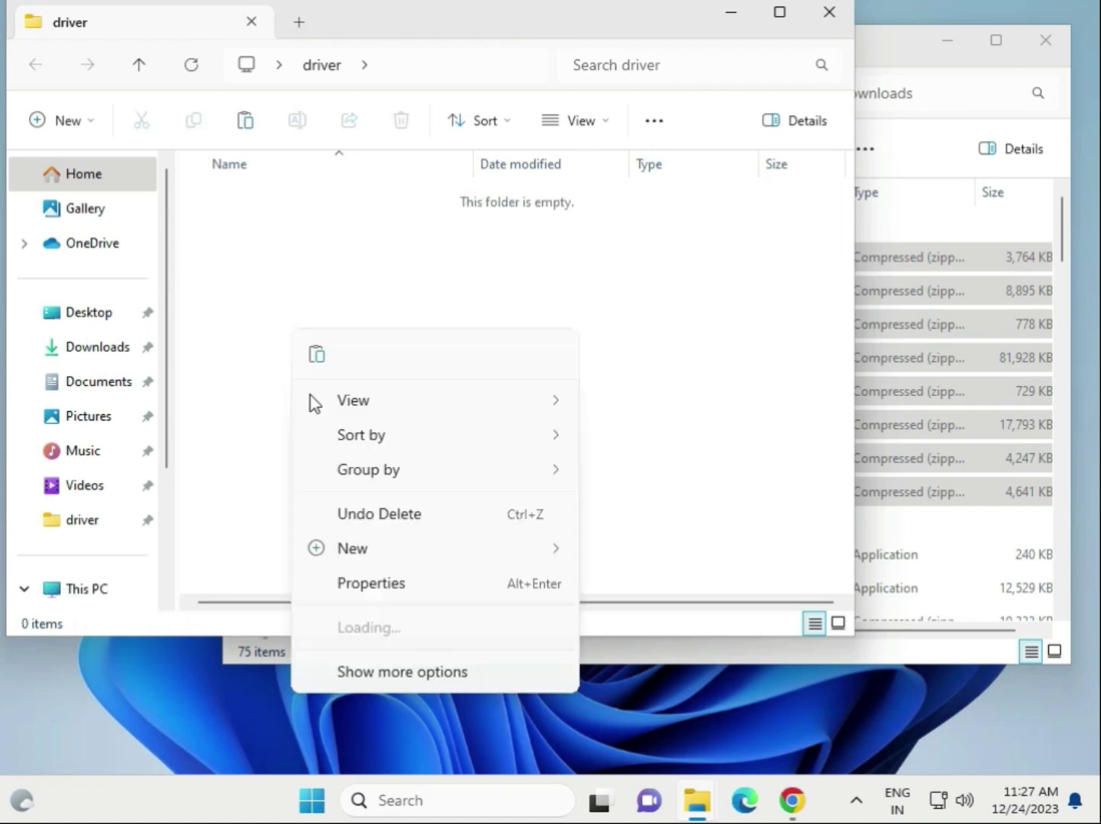
left_click(327, 359)
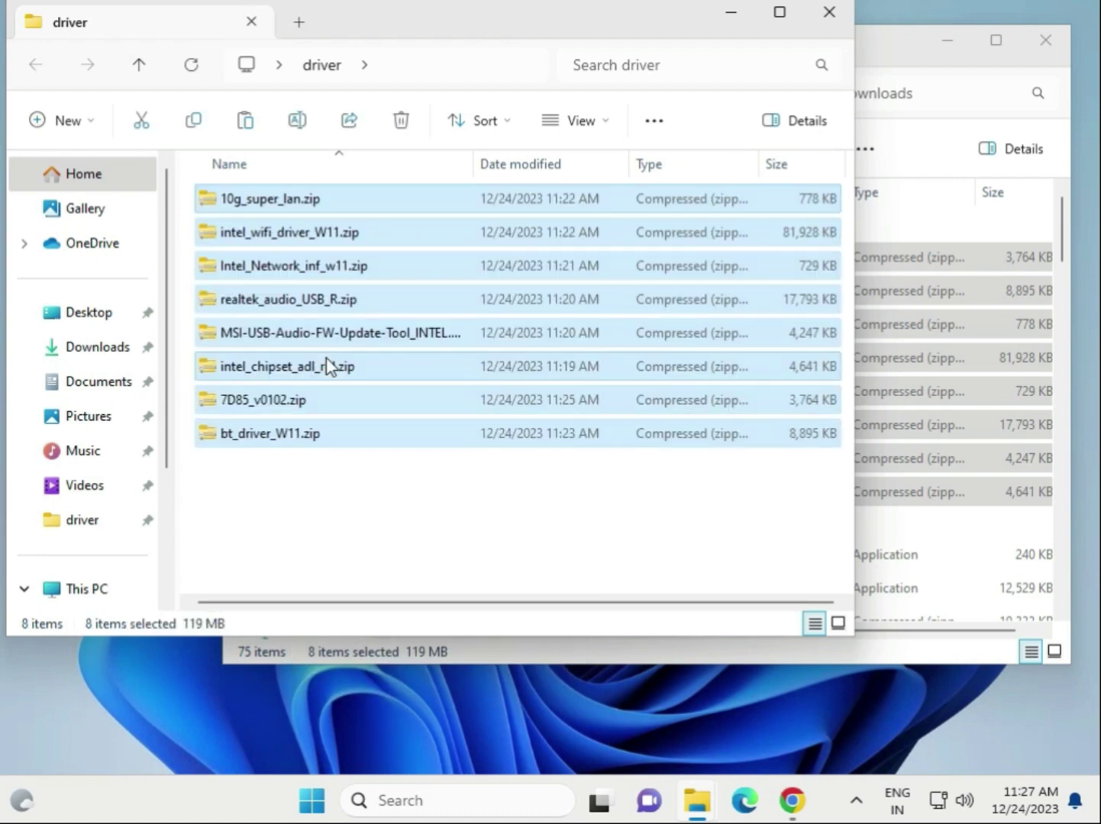
left_click(451, 507)
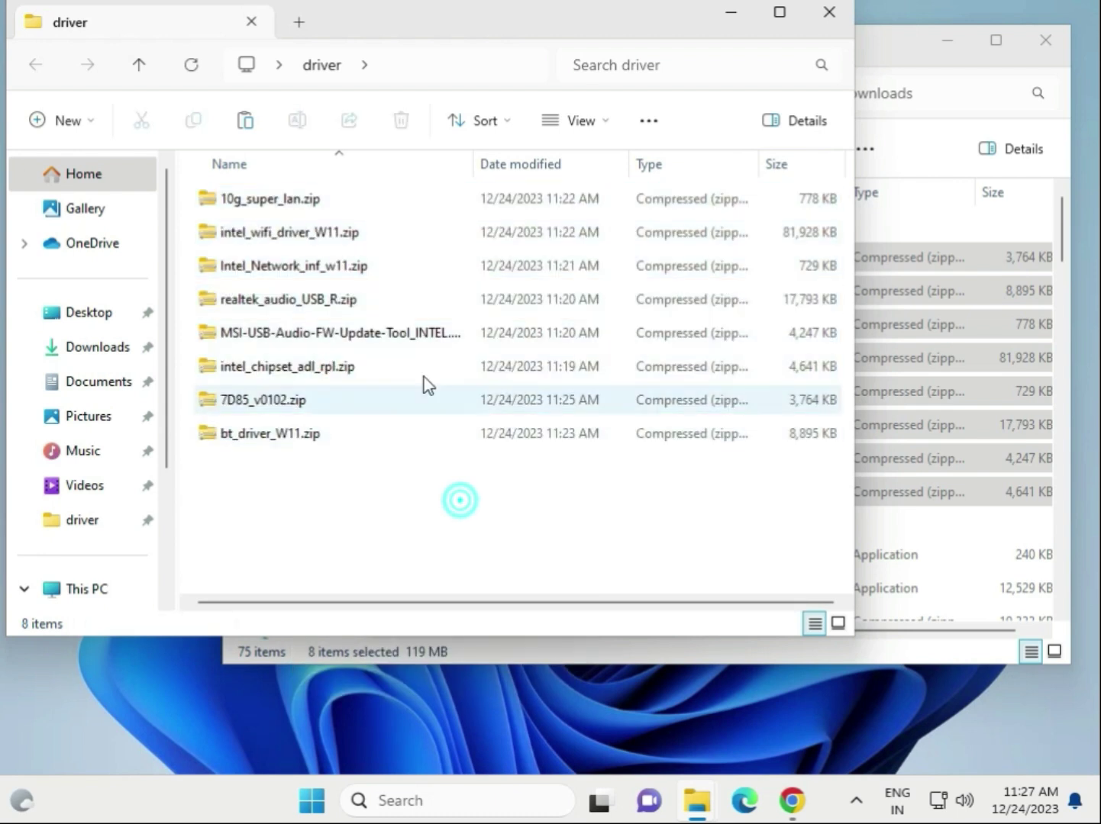
Extract 10g_super_lan.zip with Extract All, choosing Desktop\driver as the destination folder.
left_click(306, 206)
right_click(312, 203)
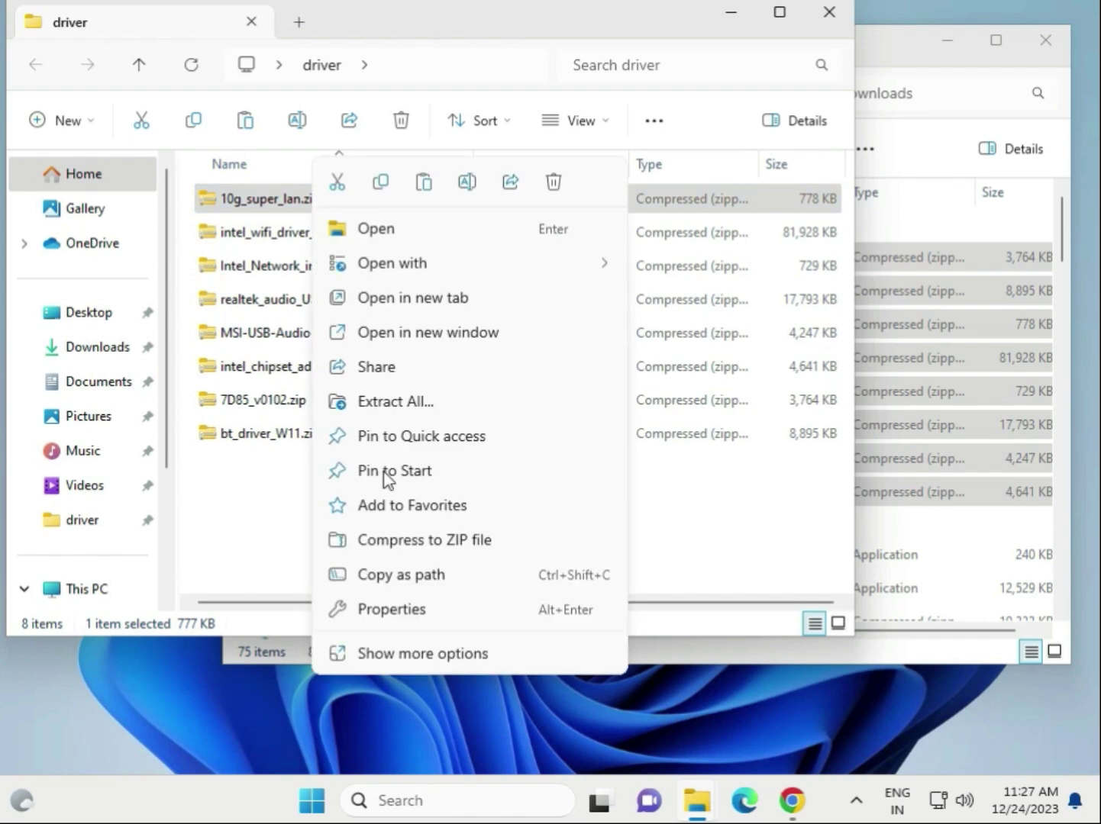
left_click(383, 655)
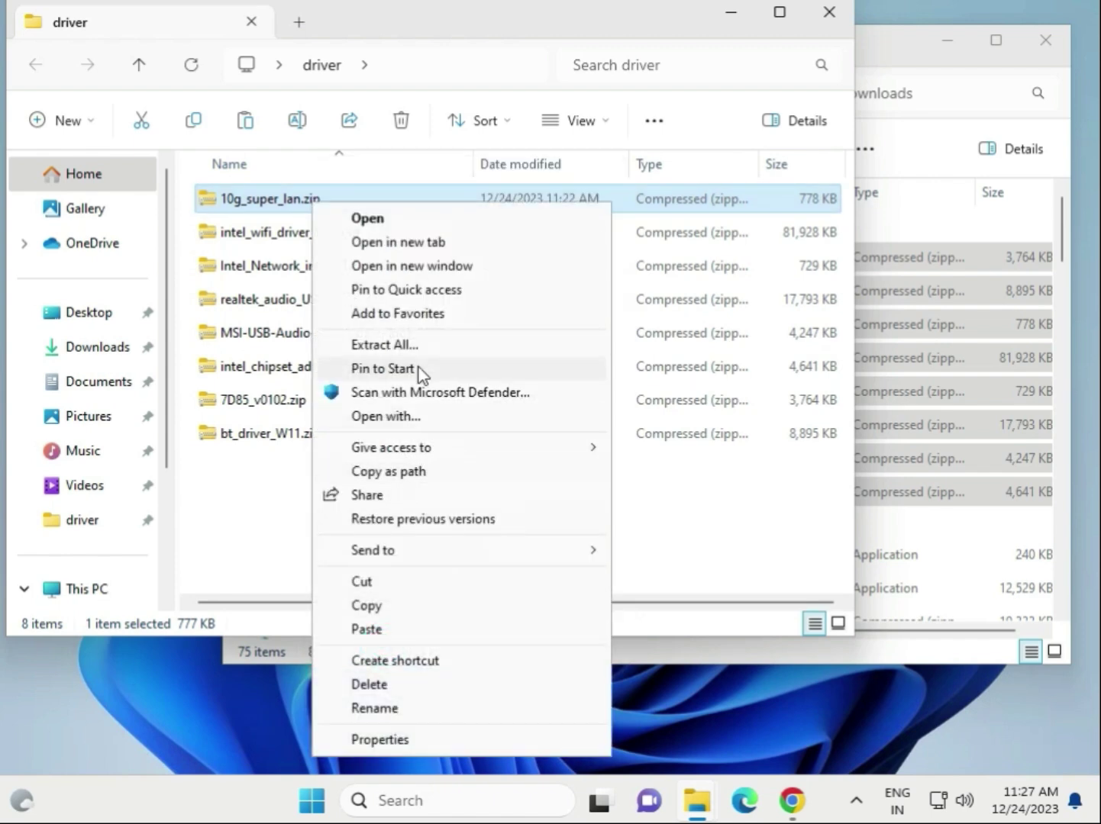
left_click(425, 345)
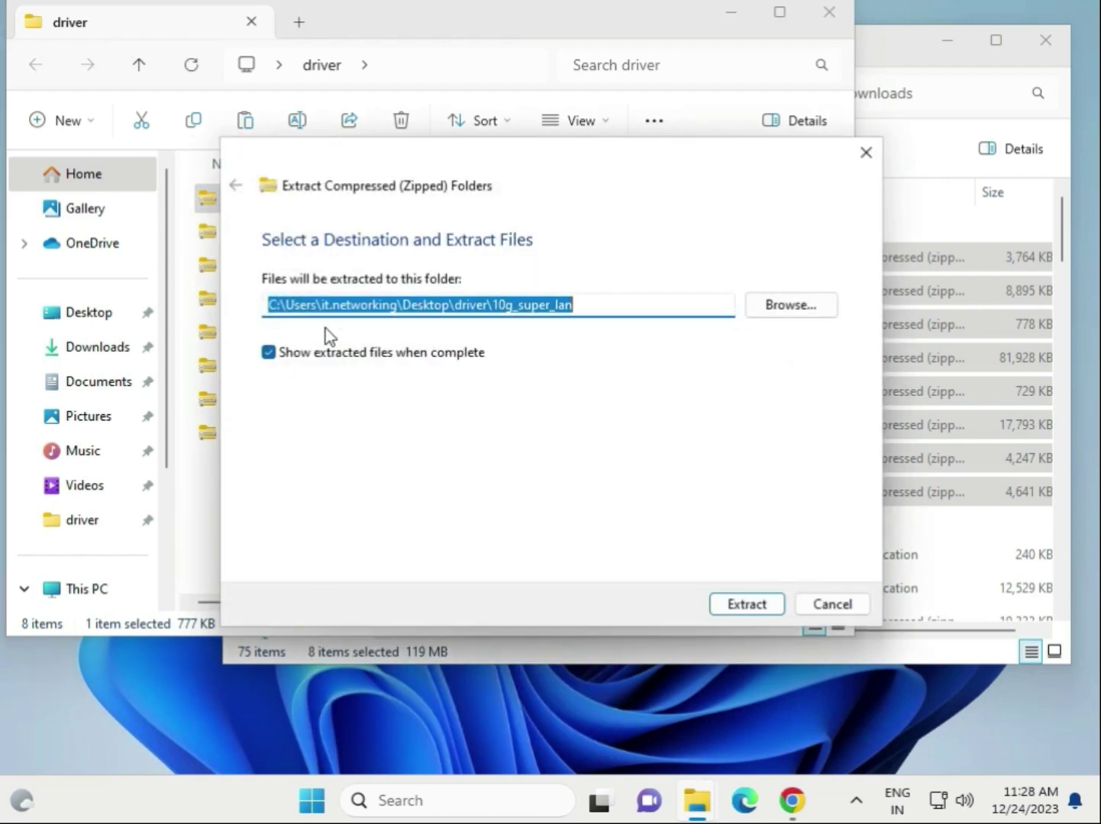
left_click(790, 308)
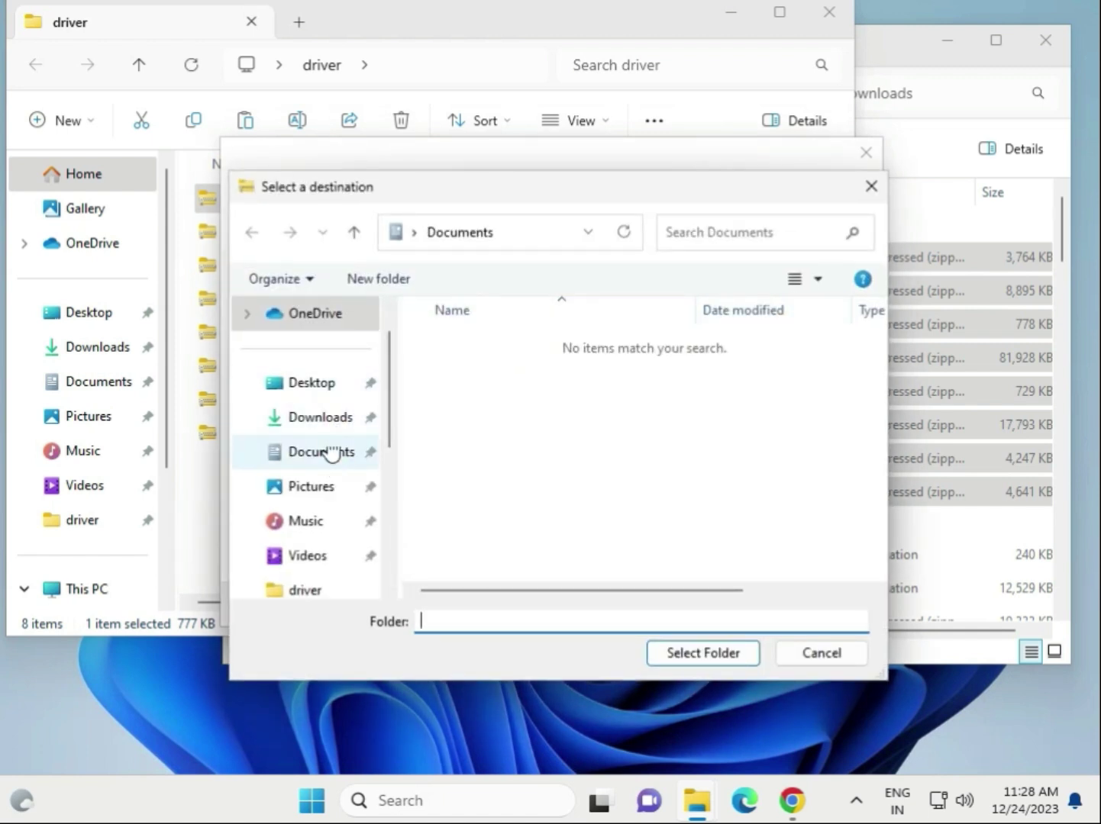
left_click(296, 387)
double_click(469, 348)
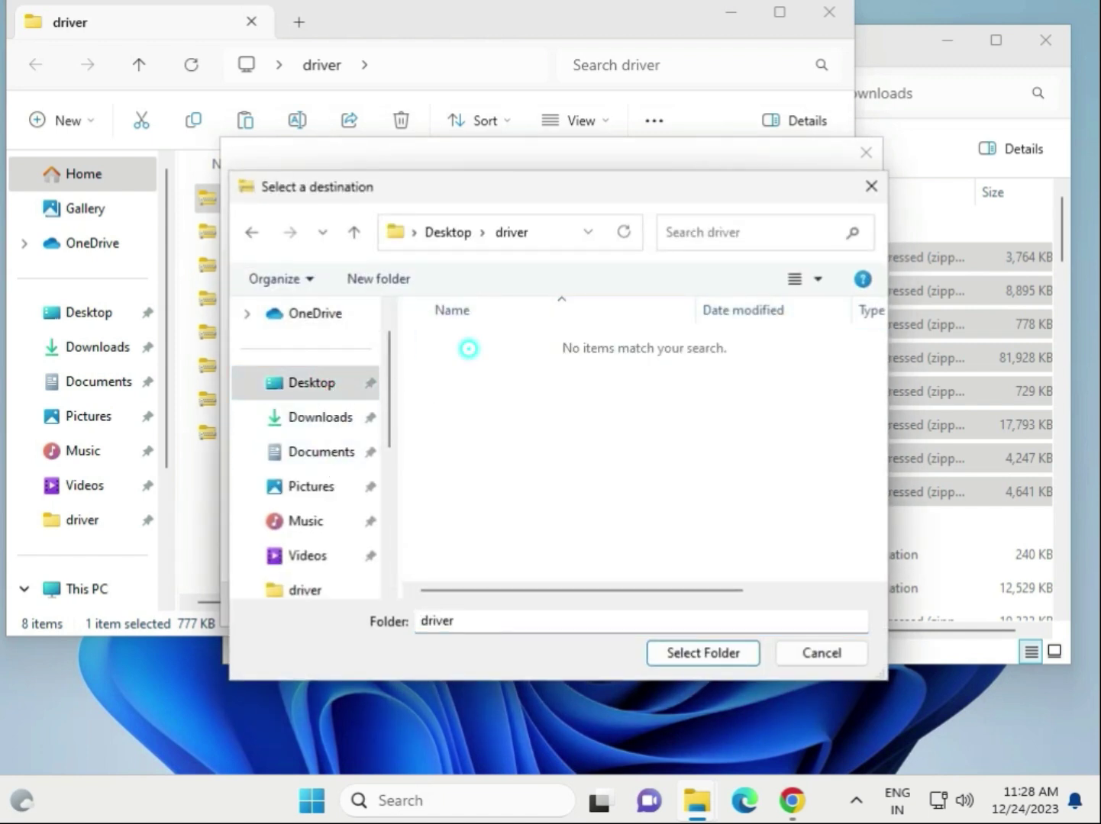
left_click(704, 652)
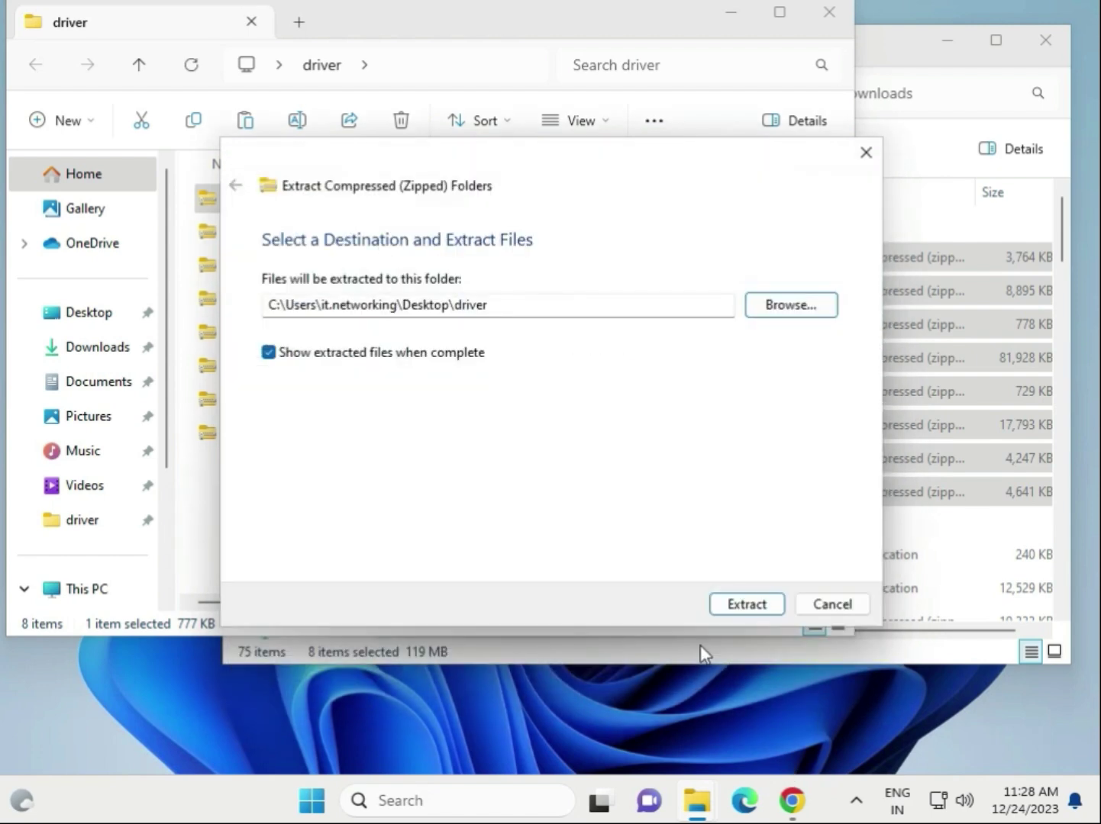
left_click(746, 605)
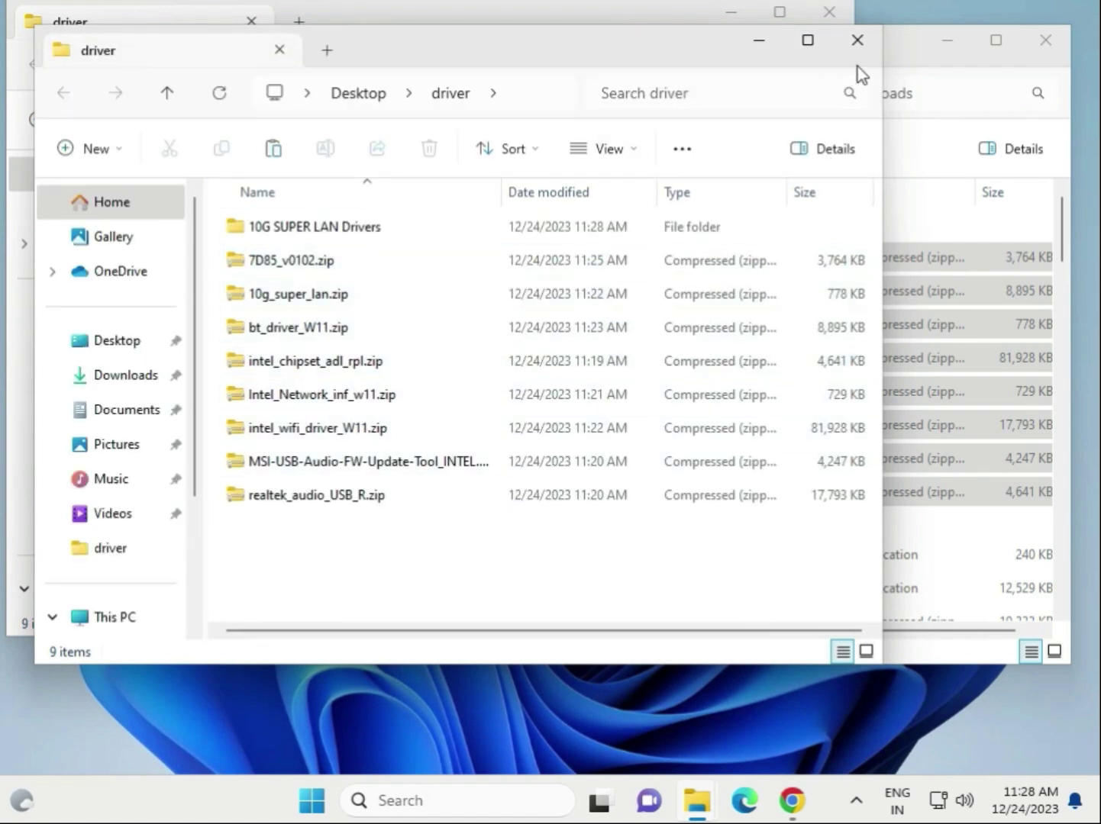
Close the extra window and extract 7D85_v0102.zip into Desktop\driver with Extract All.
left_click(858, 42)
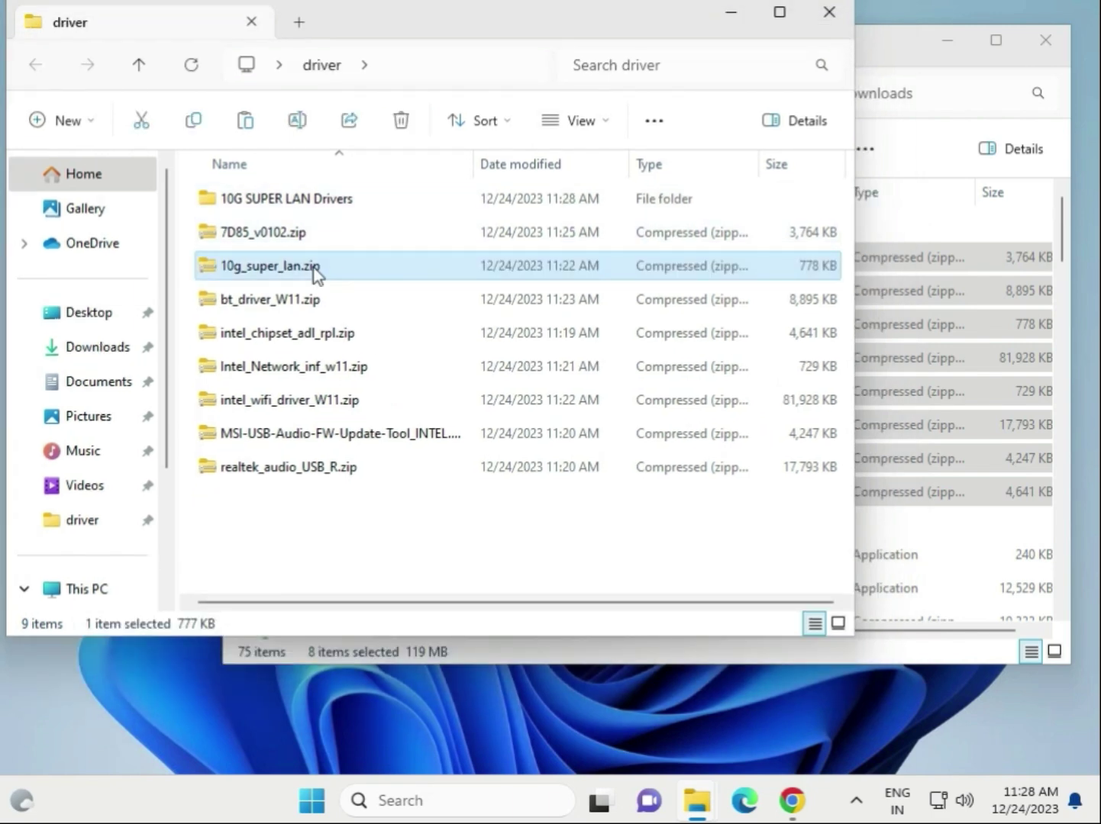
left_click(281, 232)
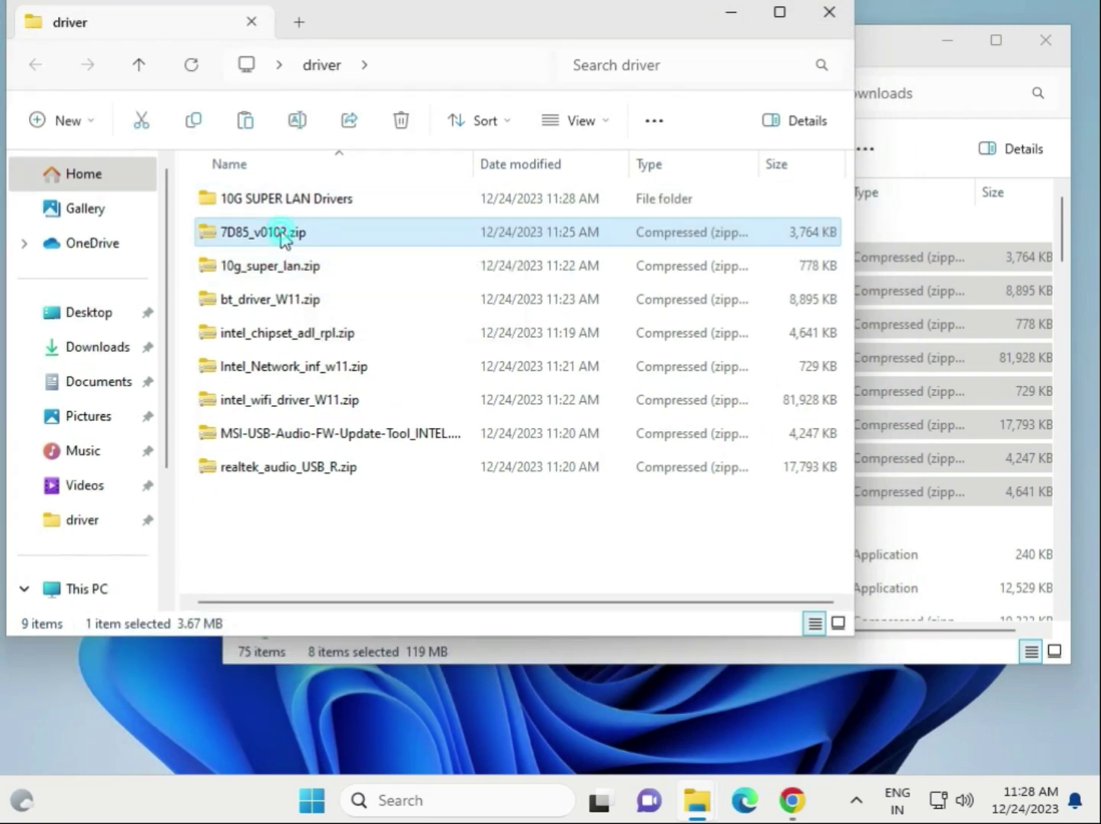
right_click(281, 233)
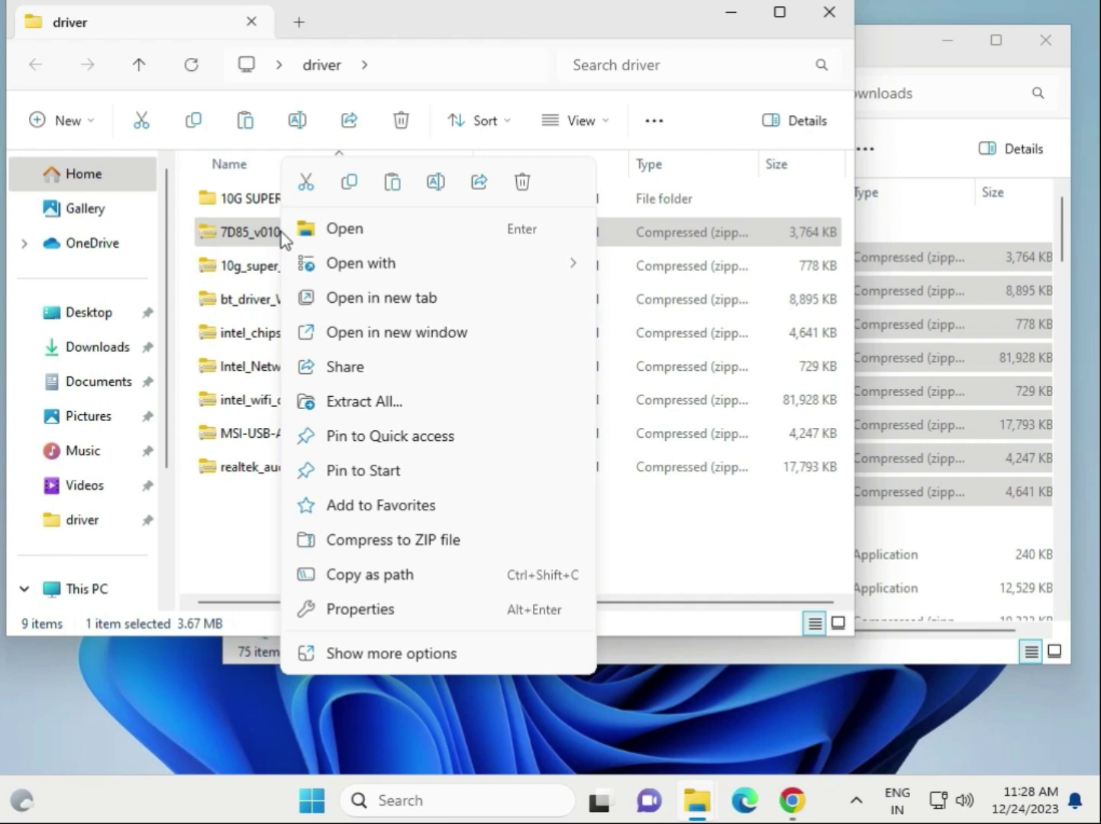
left_click(369, 654)
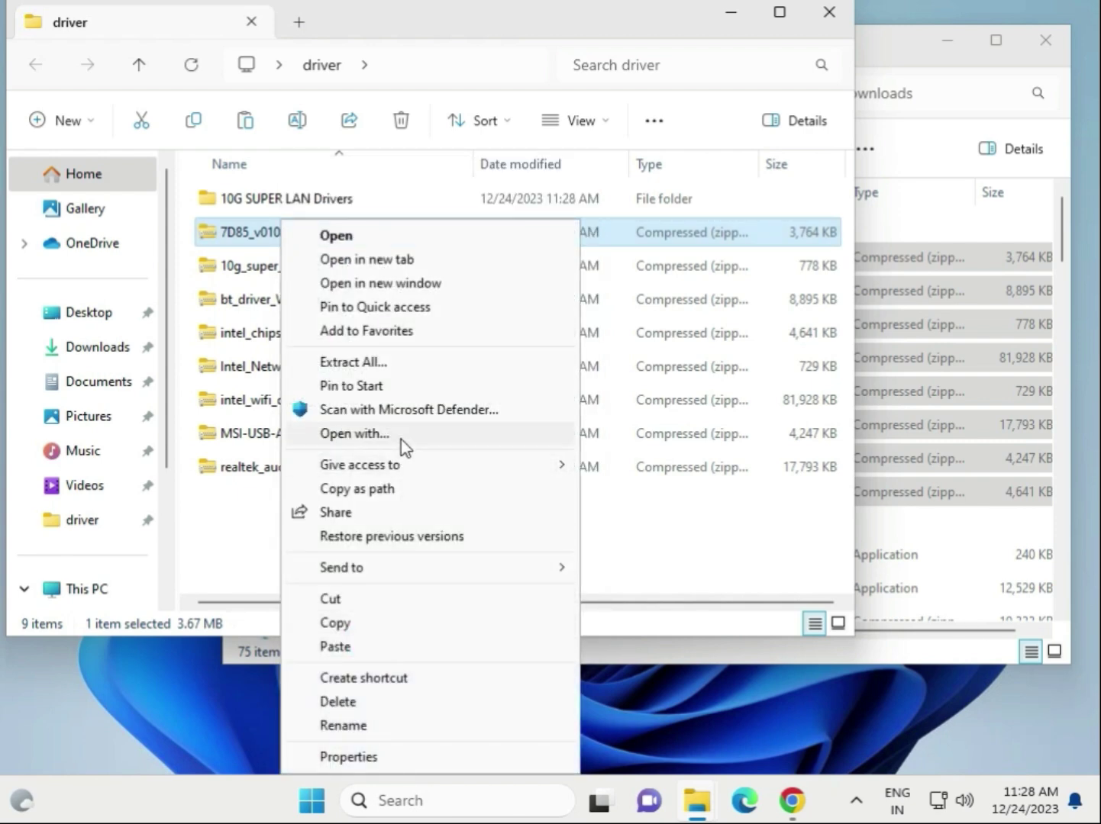
left_click(405, 365)
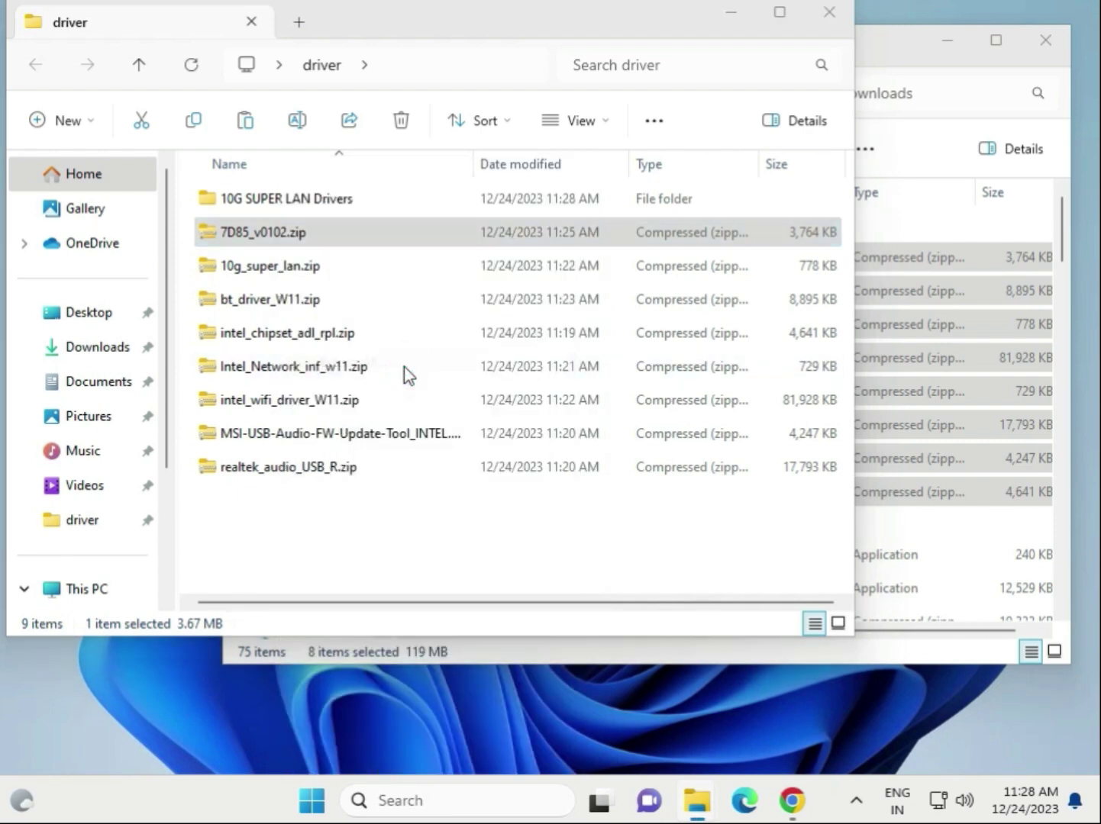
left_click(793, 307)
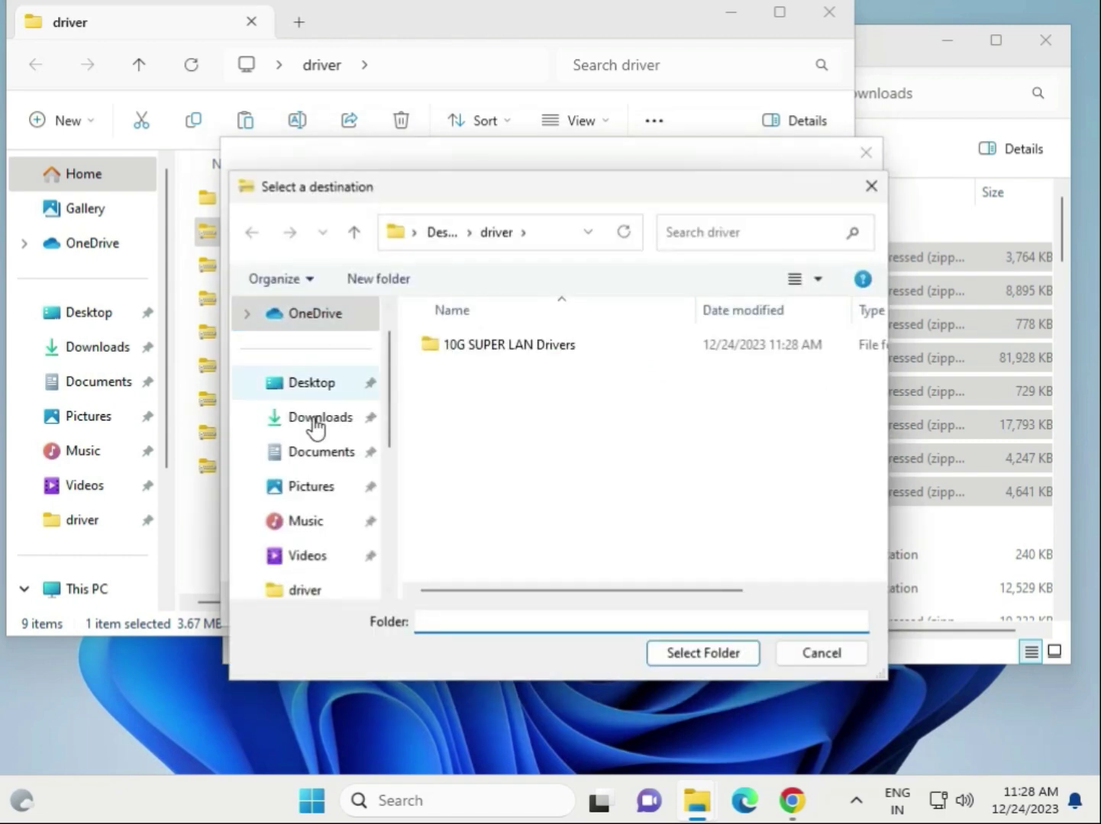
left_click(326, 393)
double_click(477, 350)
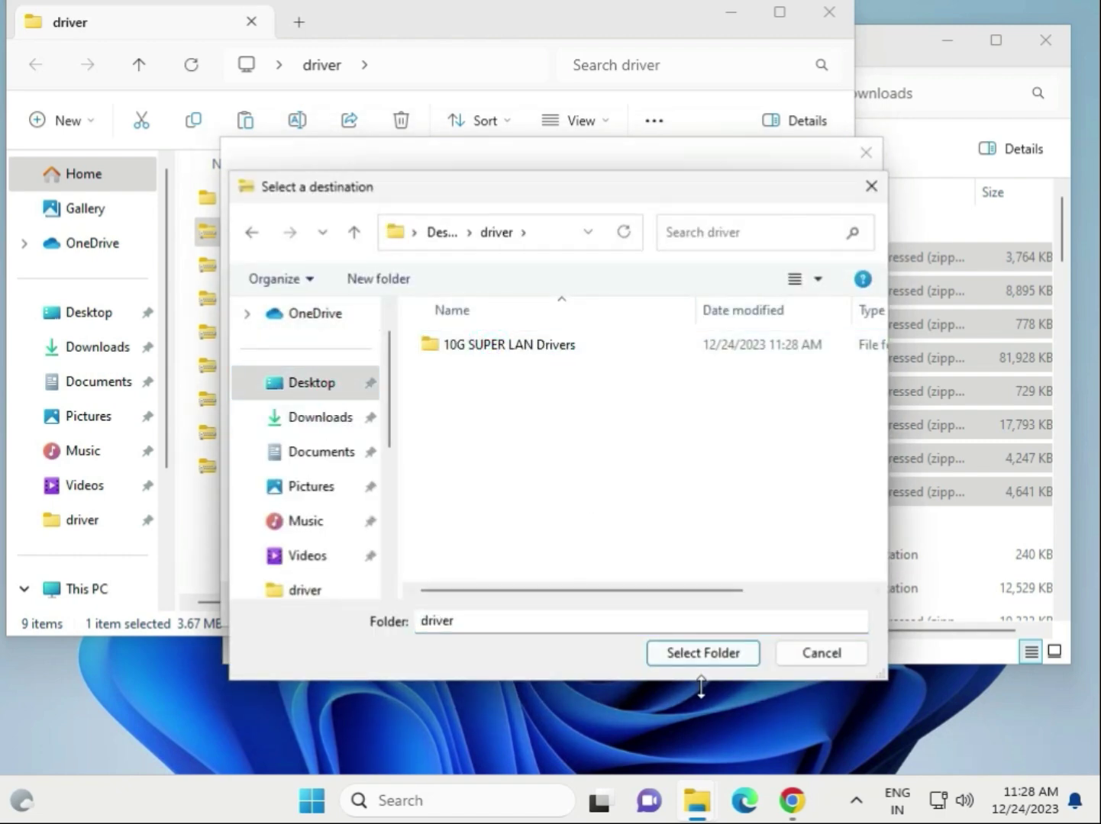
left_click(703, 654)
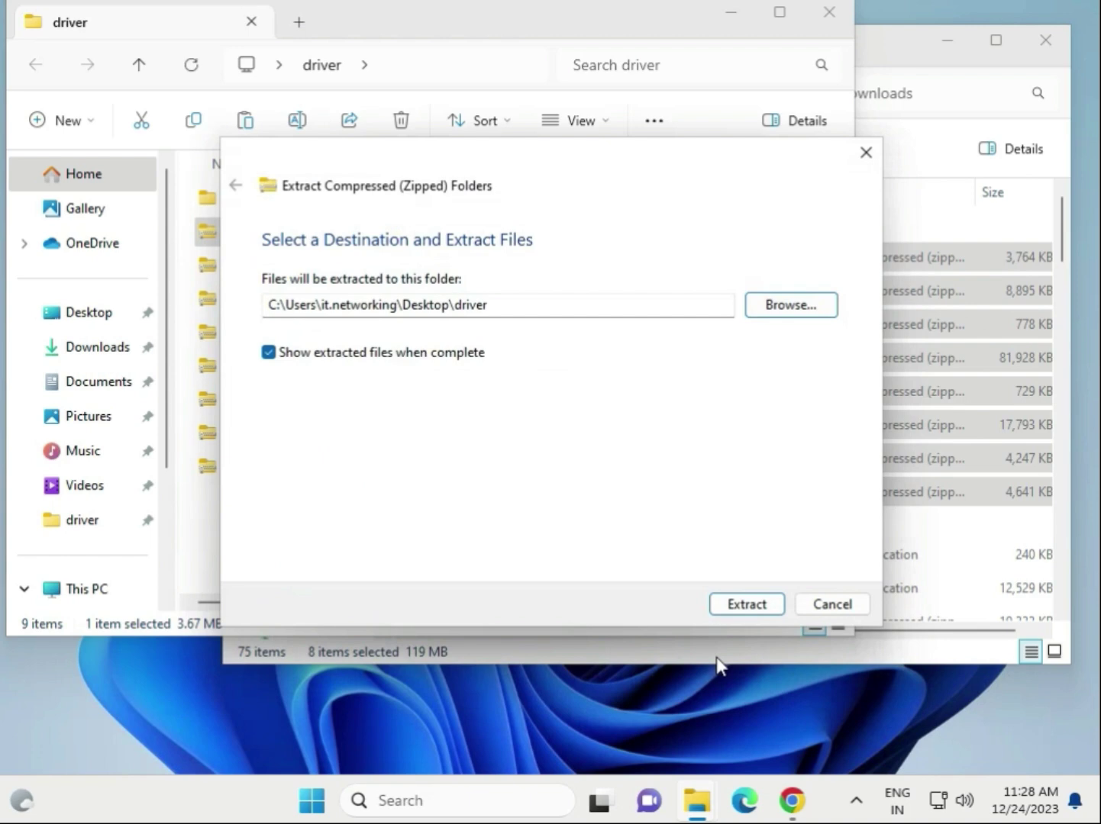
left_click(732, 610)
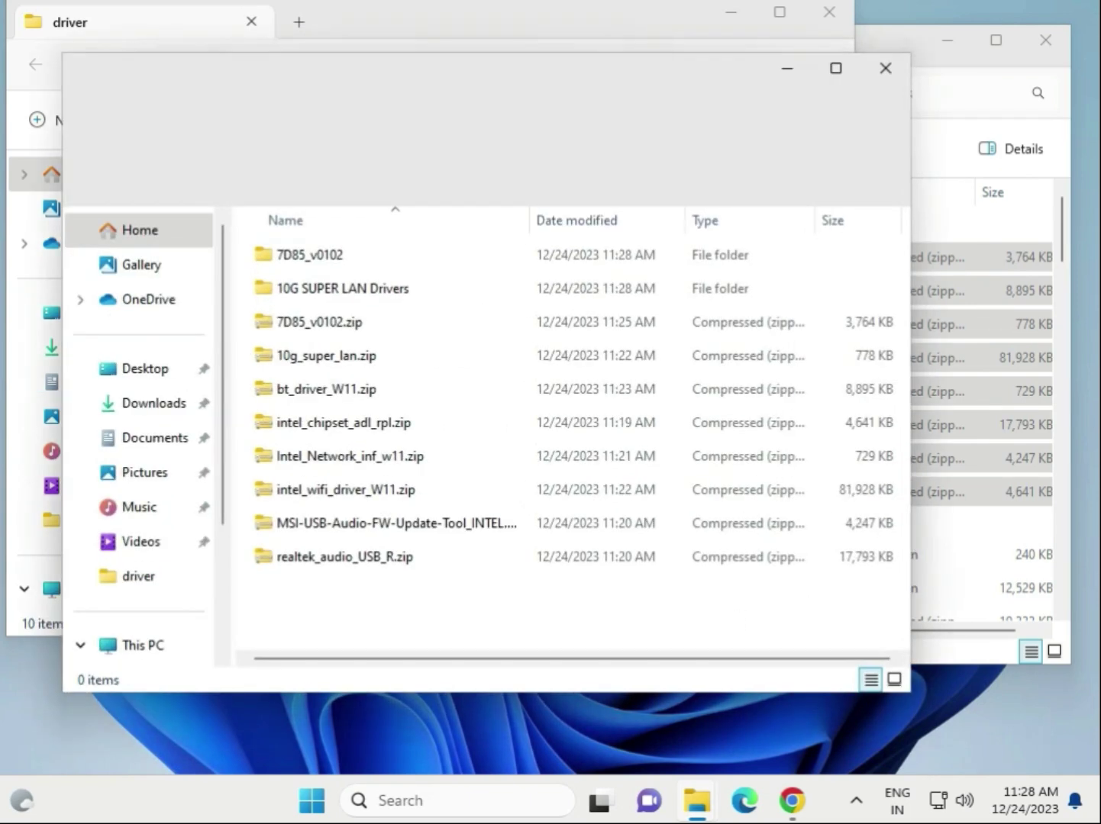
left_click(884, 73)
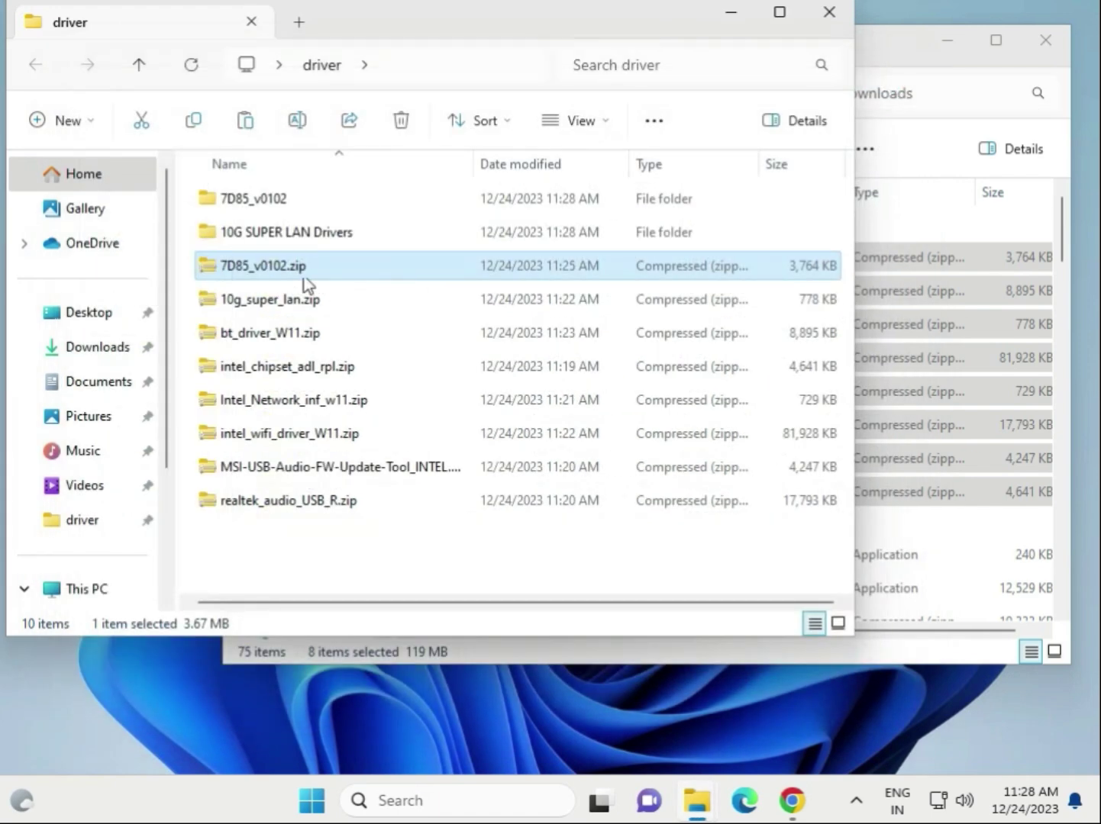
left_click(278, 235)
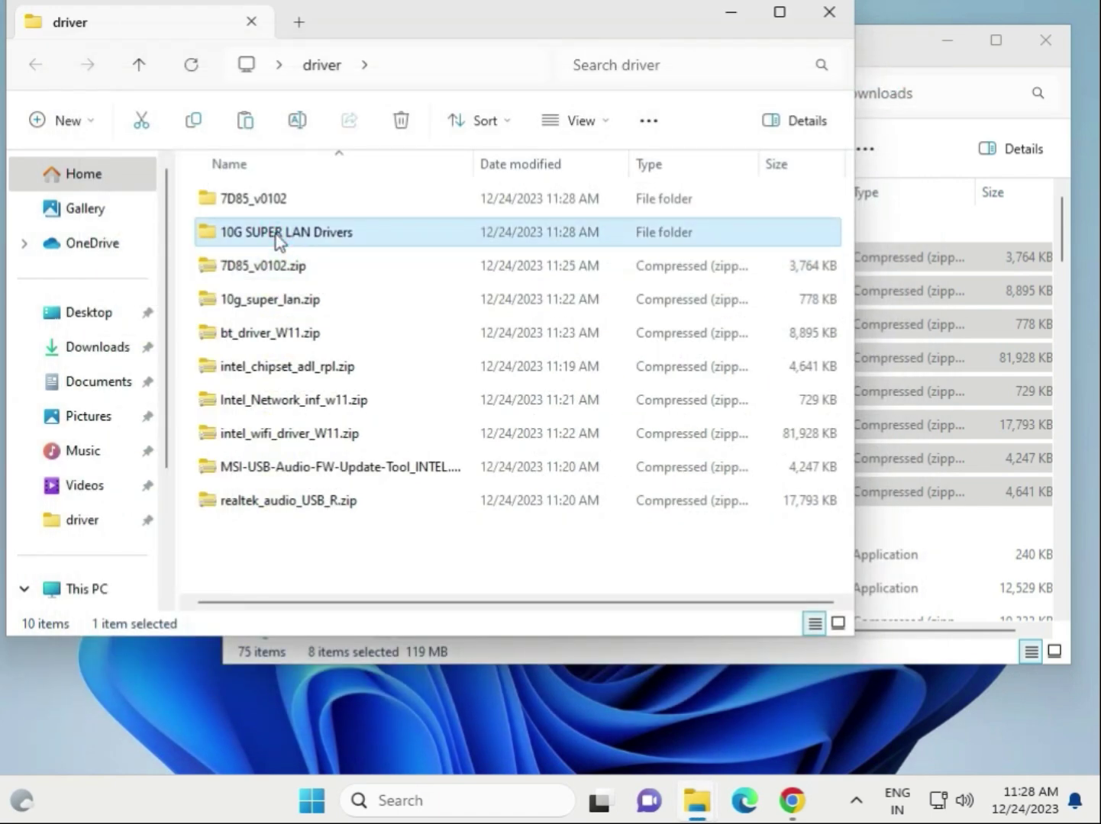
Go through the downloaded driver zips, from 10g_super_lan.zip down to realtek_audio_USB_R.zip.
left_click(278, 302)
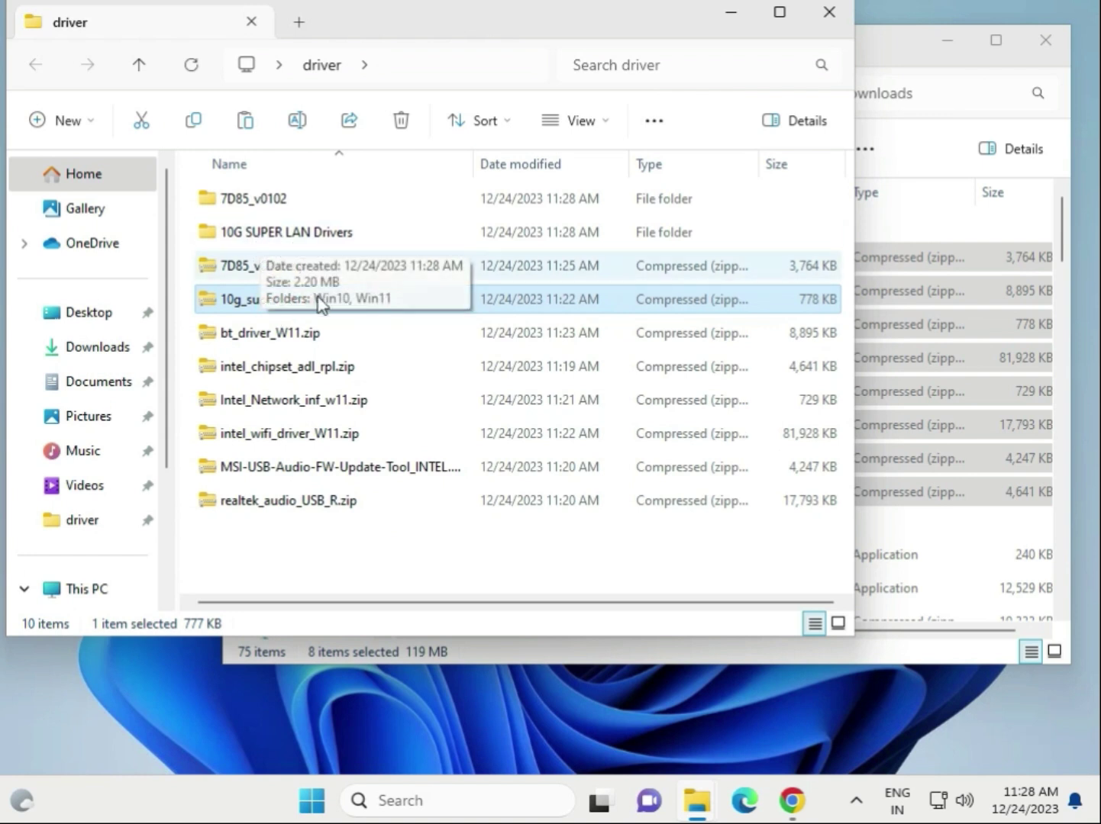
left_click(241, 338)
left_click(260, 368)
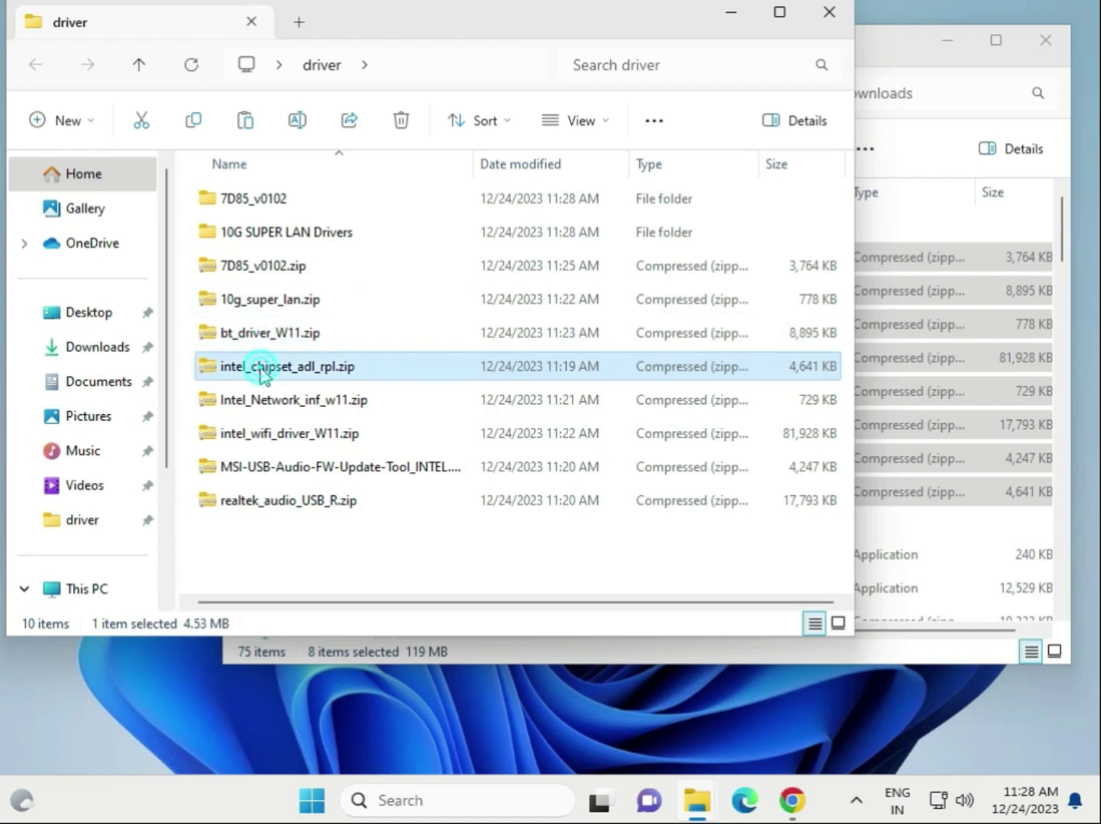
left_click(261, 399)
left_click(268, 433)
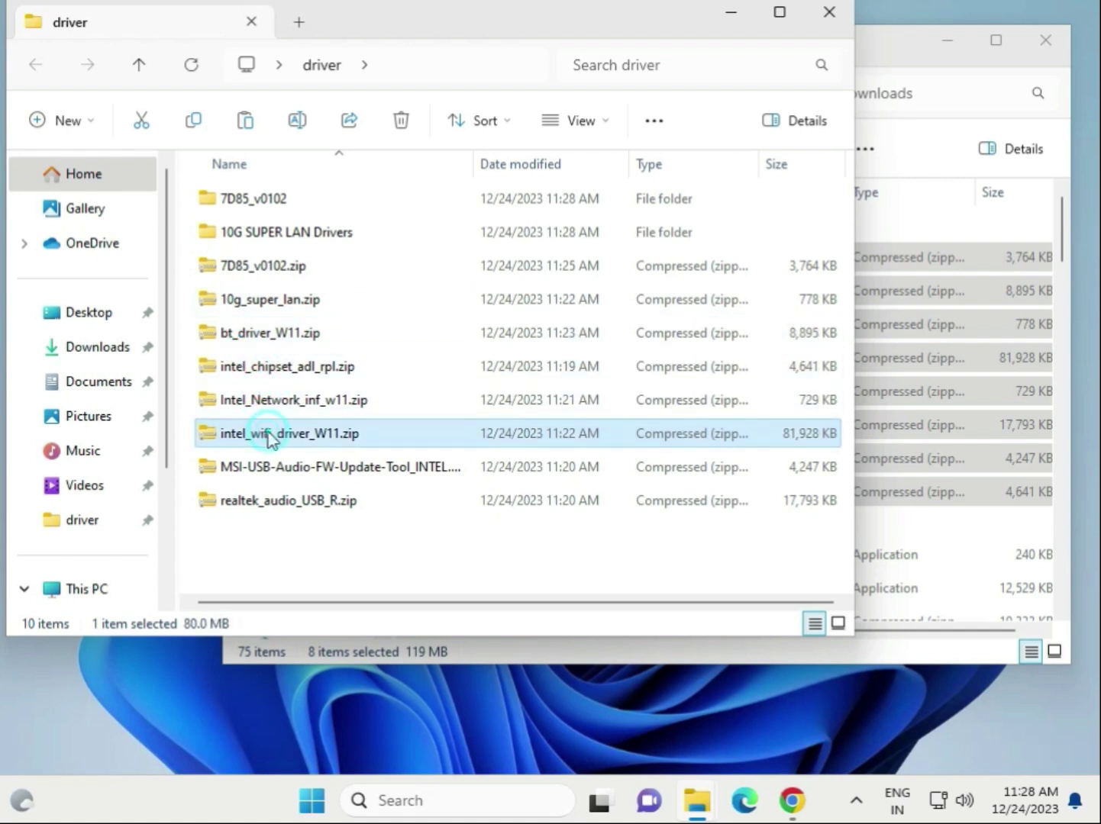
left_click(289, 467)
left_click(290, 501)
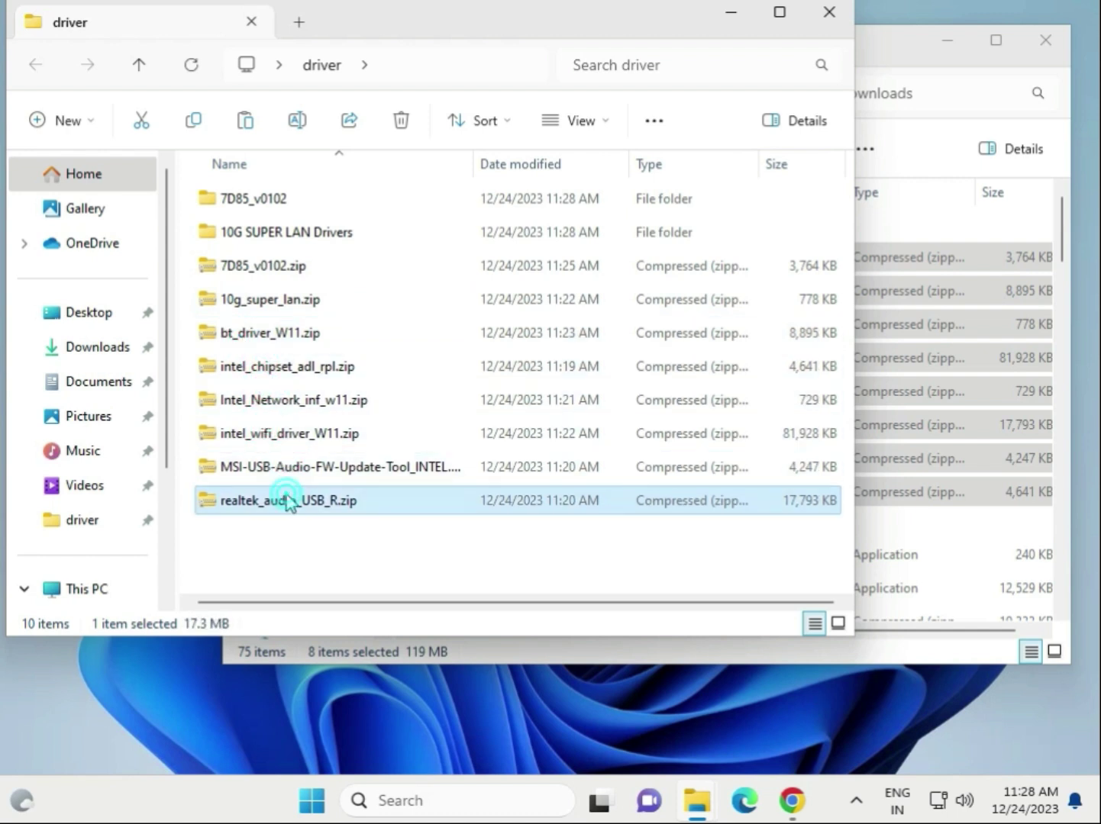
Delete the unneeded MSI USB audio update tool zip and dismiss the Widgets board.
left_click(328, 475)
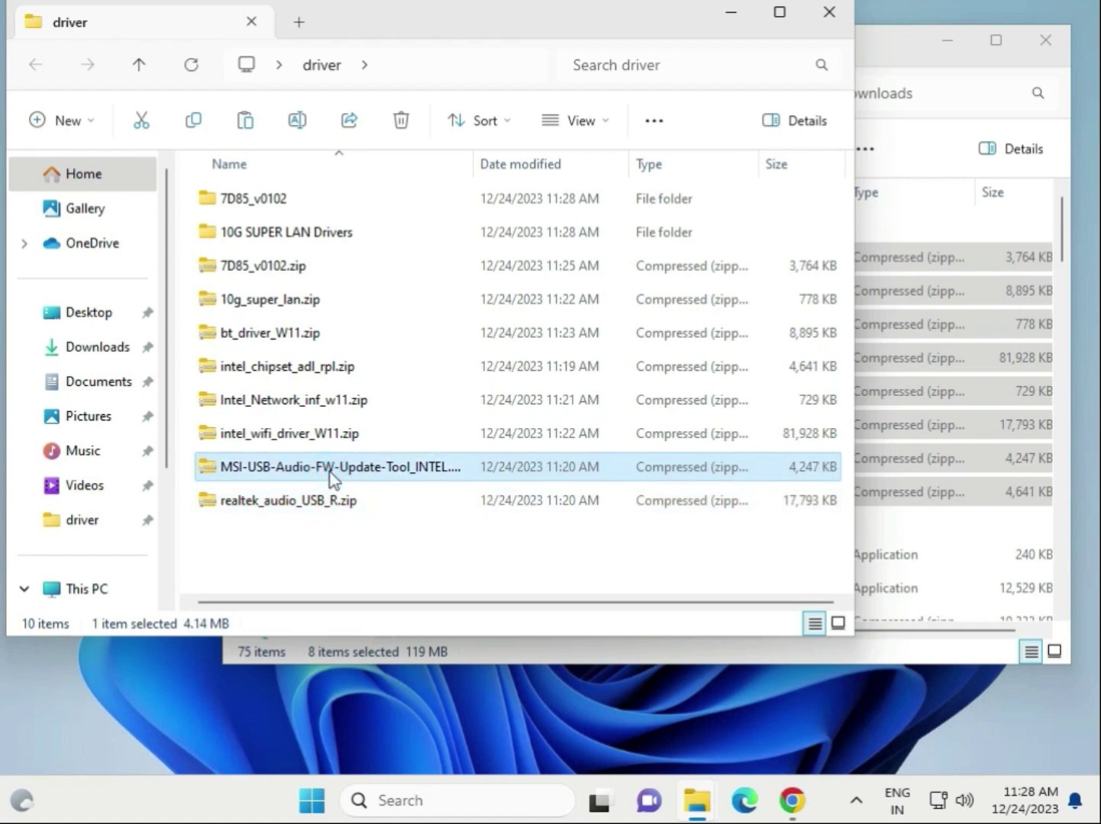
key("Delete")
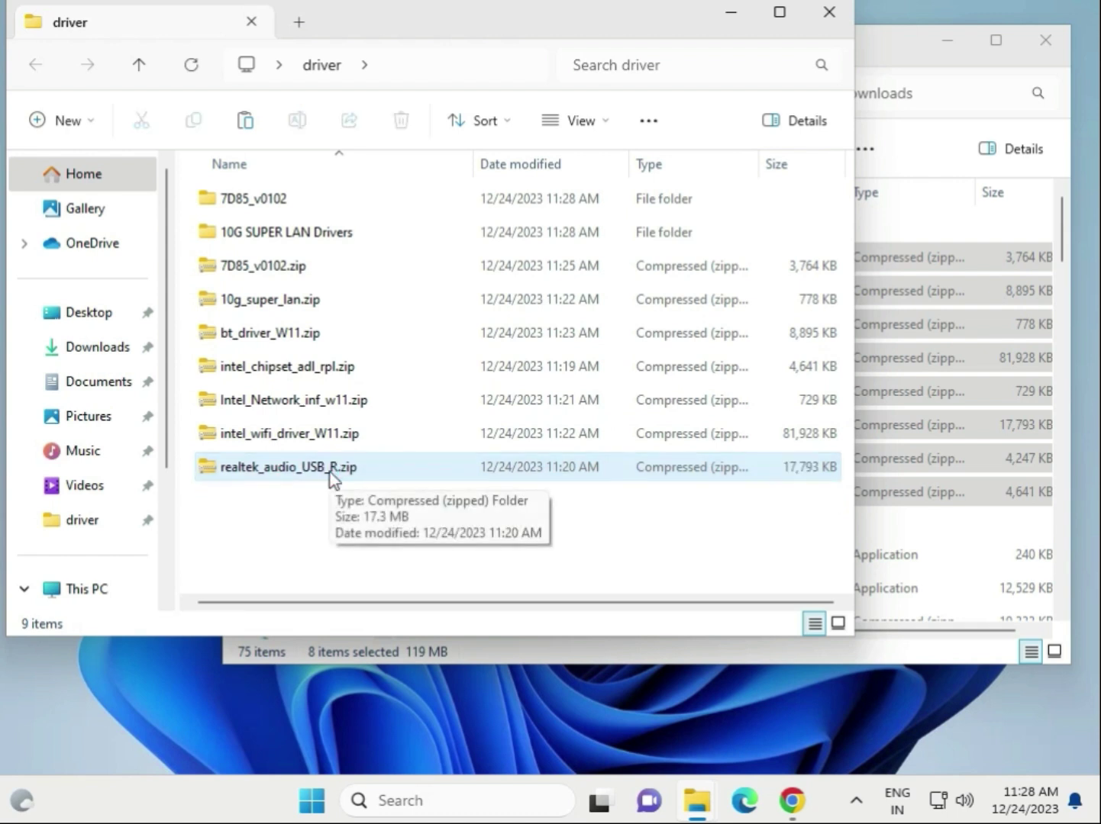
right_click(329, 473)
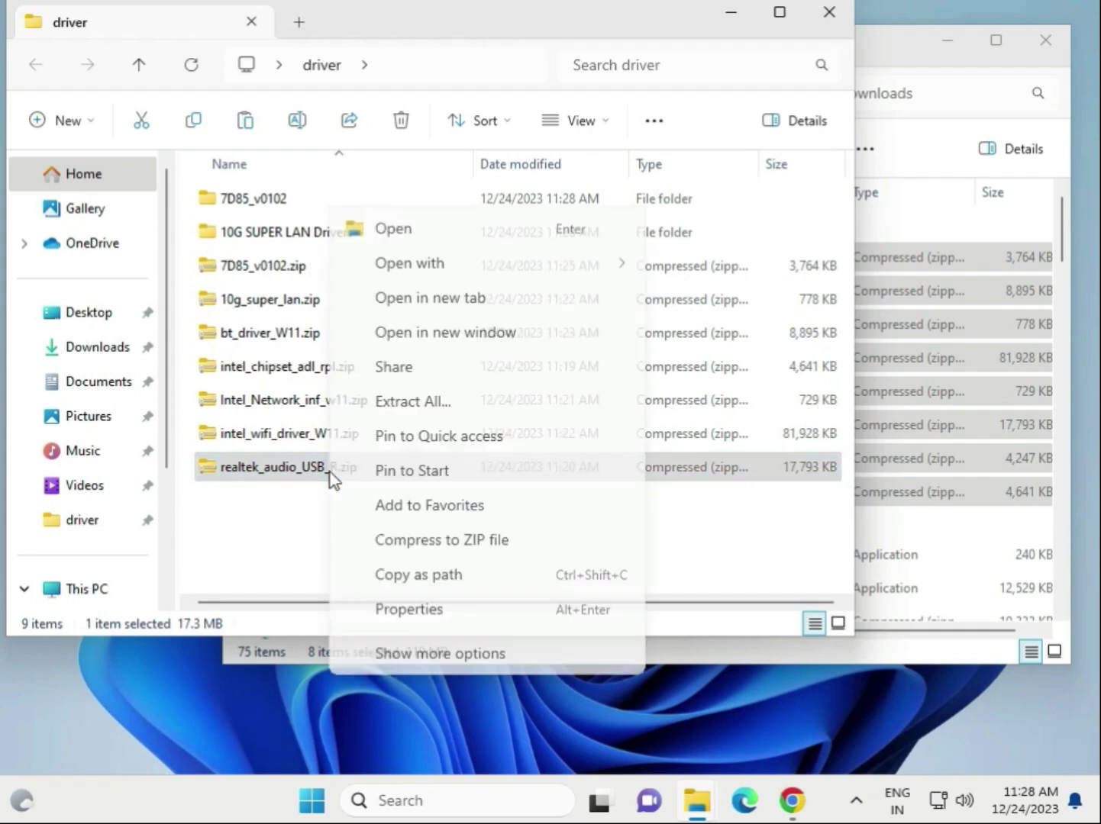
left_click(283, 510)
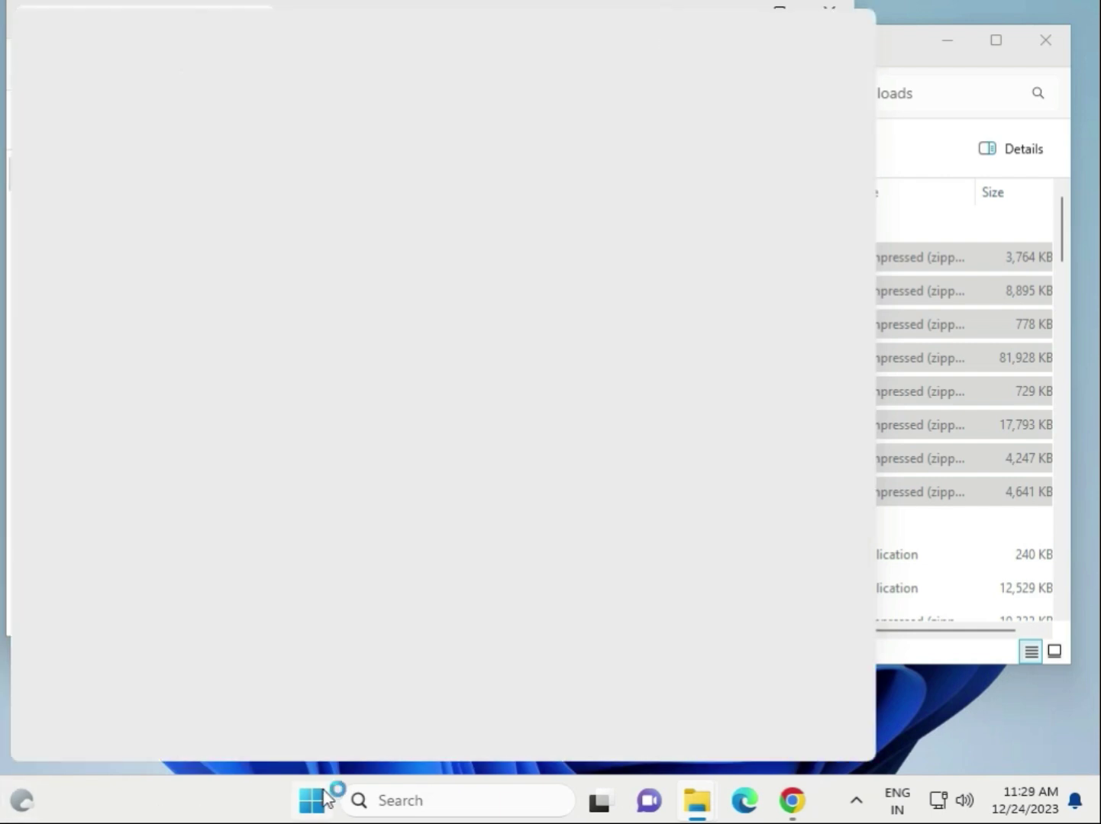
left_click(955, 700)
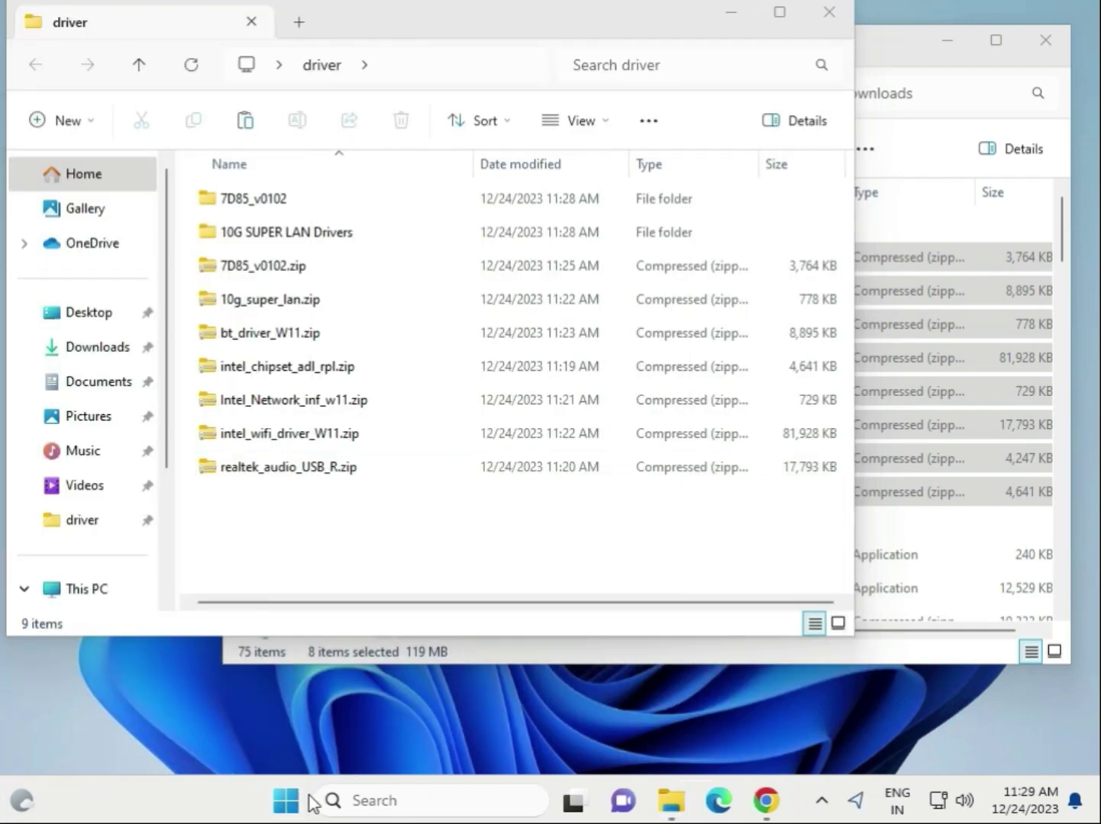
Launch Device Manager beside the driver folder and select the Intel(R) PRO/1000 MT Desktop Adapter under Network adapters.
right_click(288, 802)
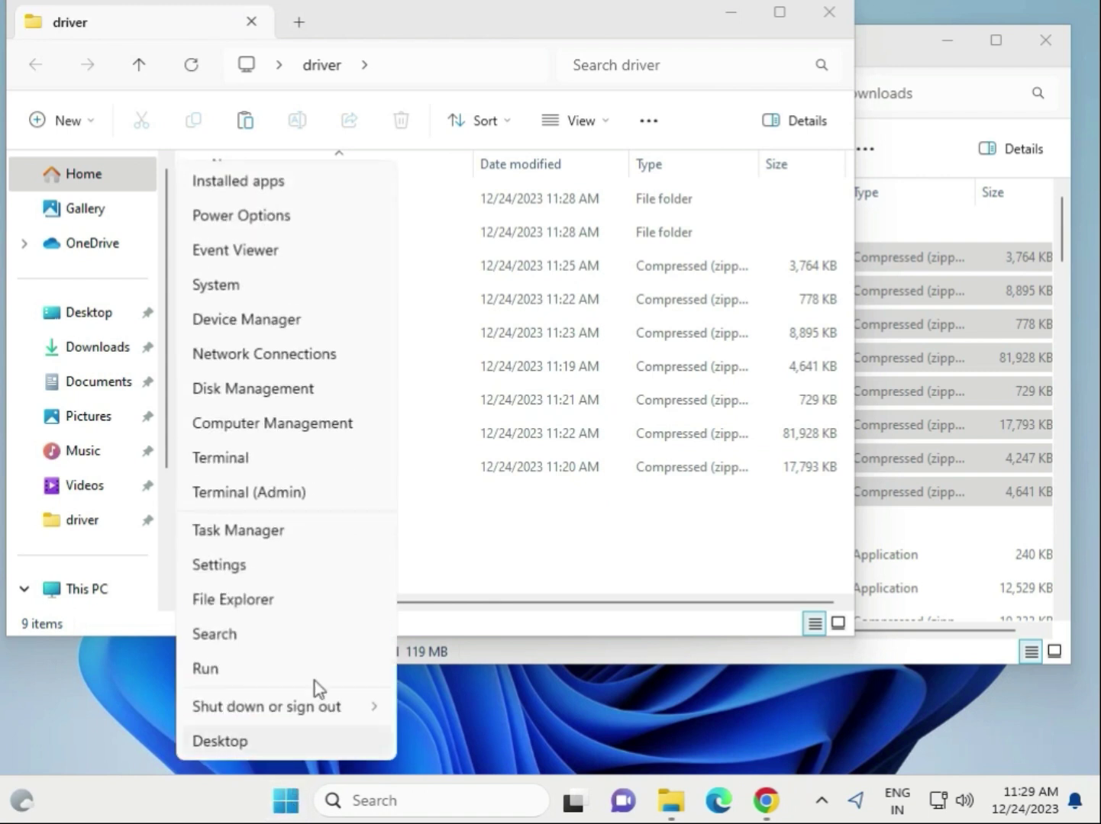
left_click(272, 320)
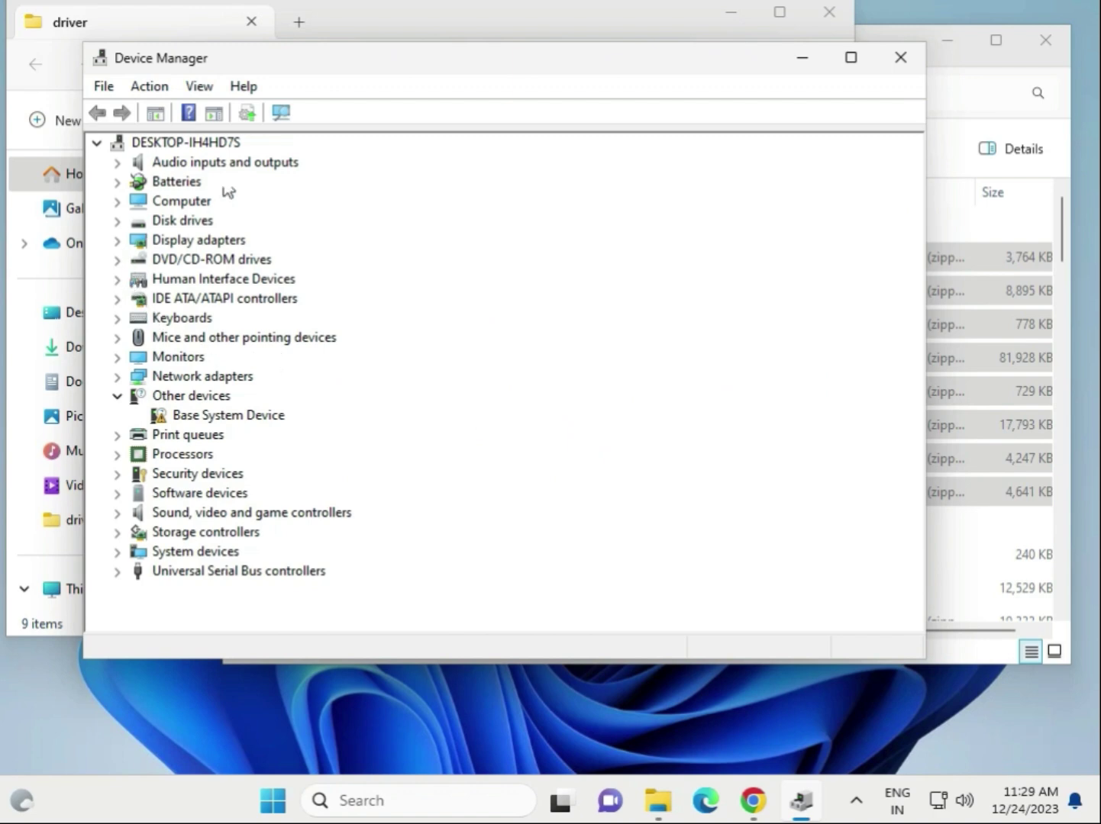
left_click_drag(312, 77, 635, 63)
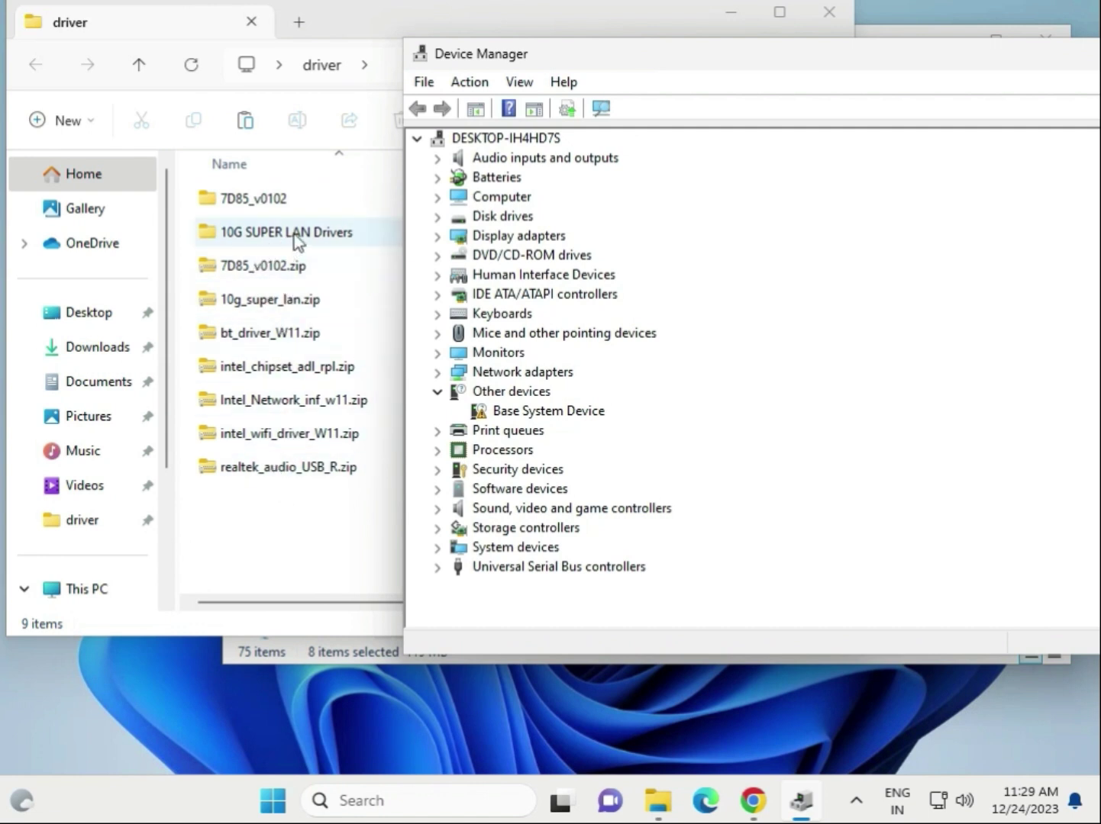
left_click(438, 373)
left_click(568, 394)
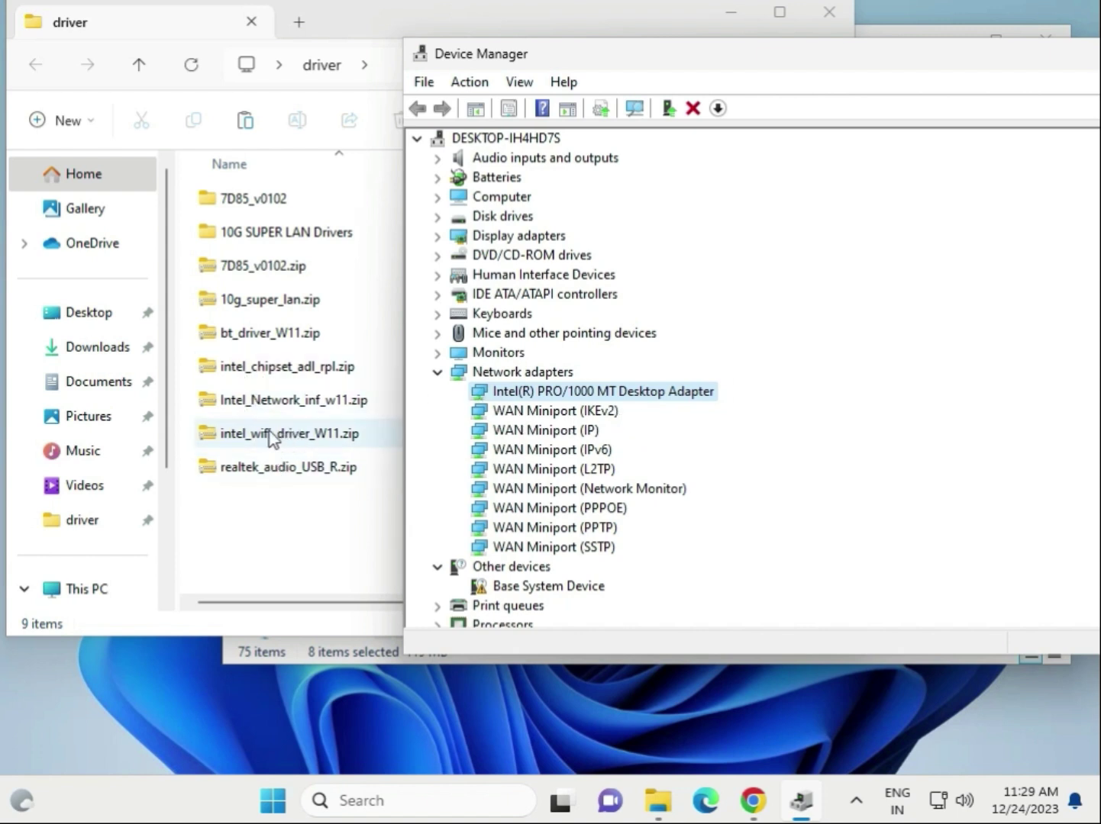
Start Update driver for the Intel network adapter, browsing the computer for drivers manually.
right_click(534, 394)
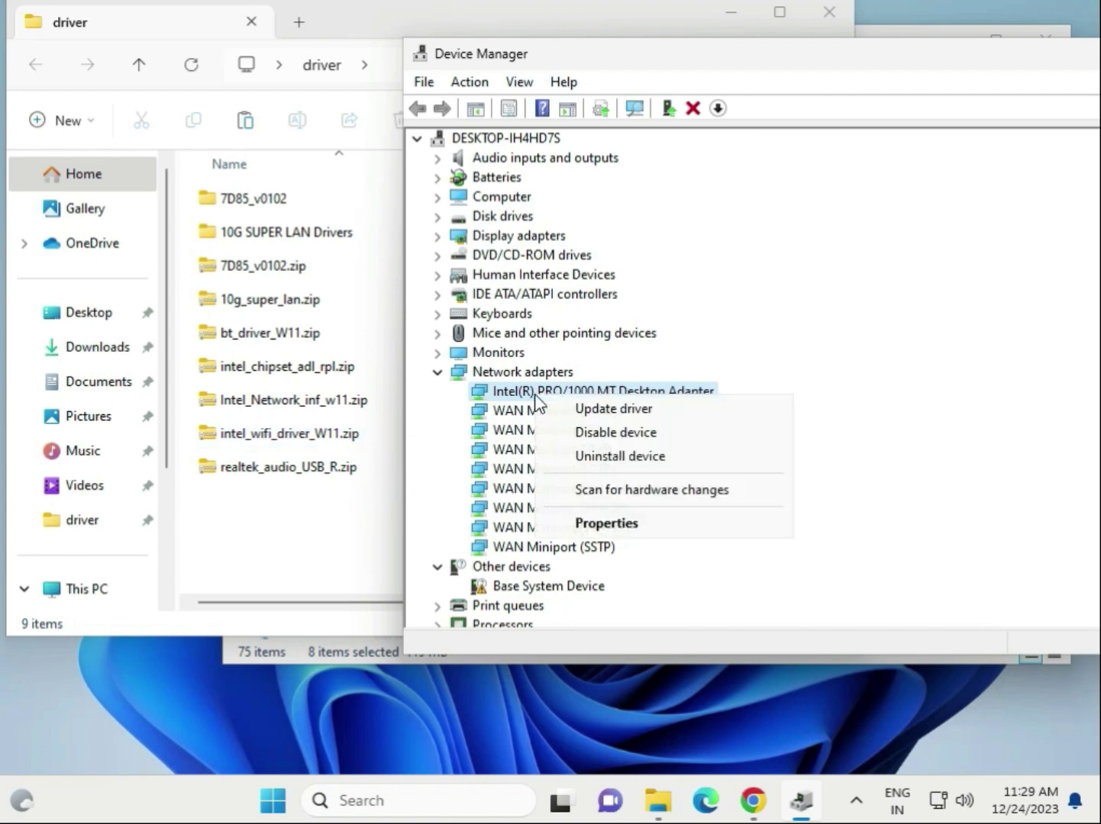
left_click(579, 411)
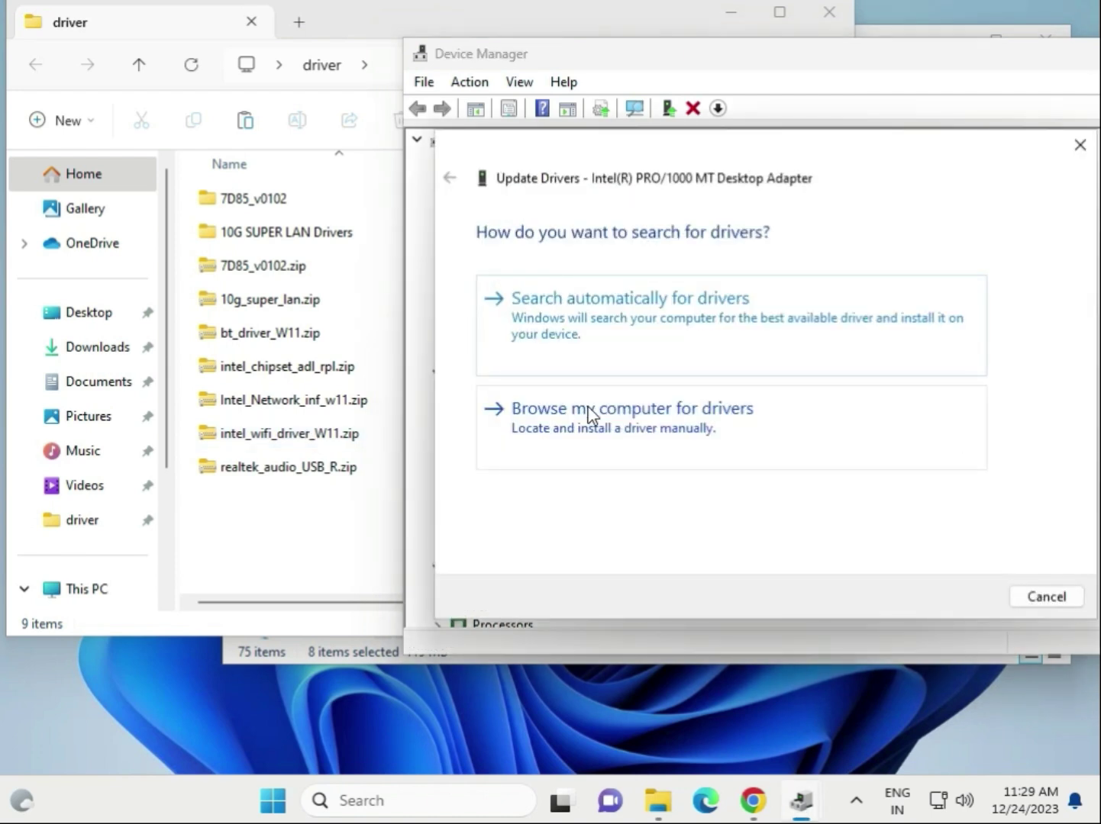
left_click(716, 456)
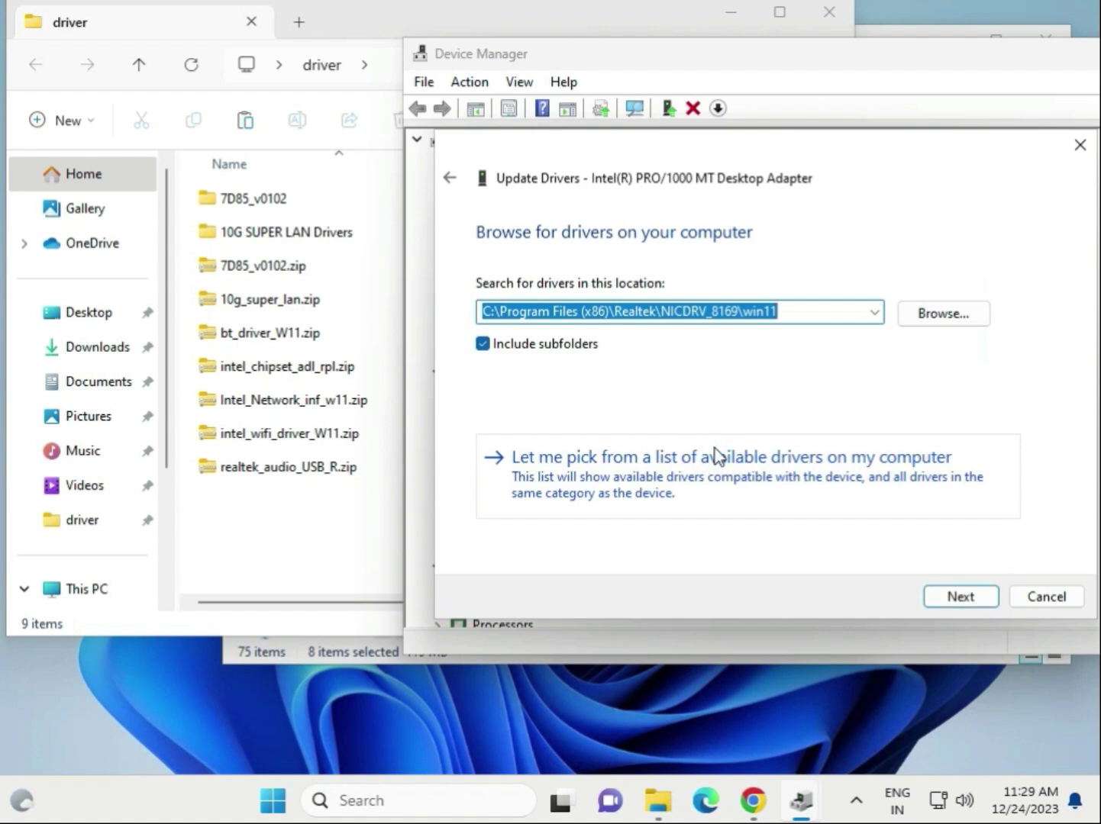
left_click(943, 324)
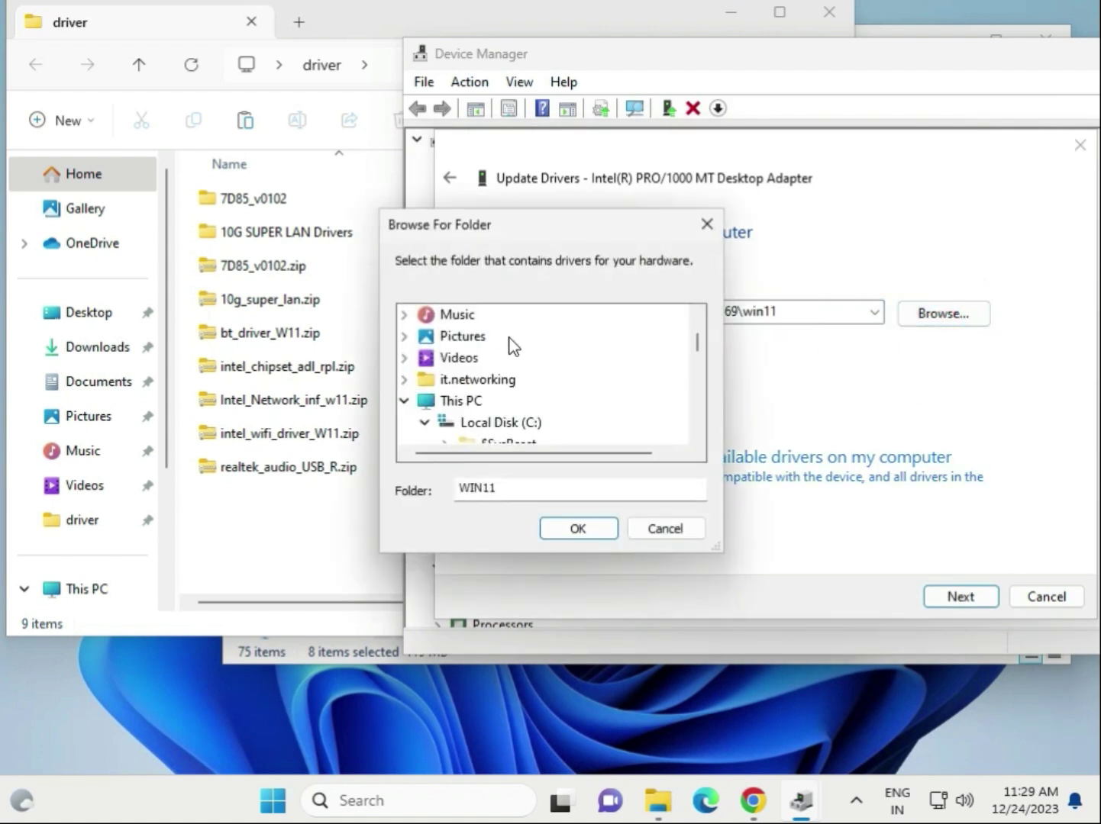
Choose Desktop\driver as the search location and search it for a suitable driver.
scroll(451, 386, "down", 2)
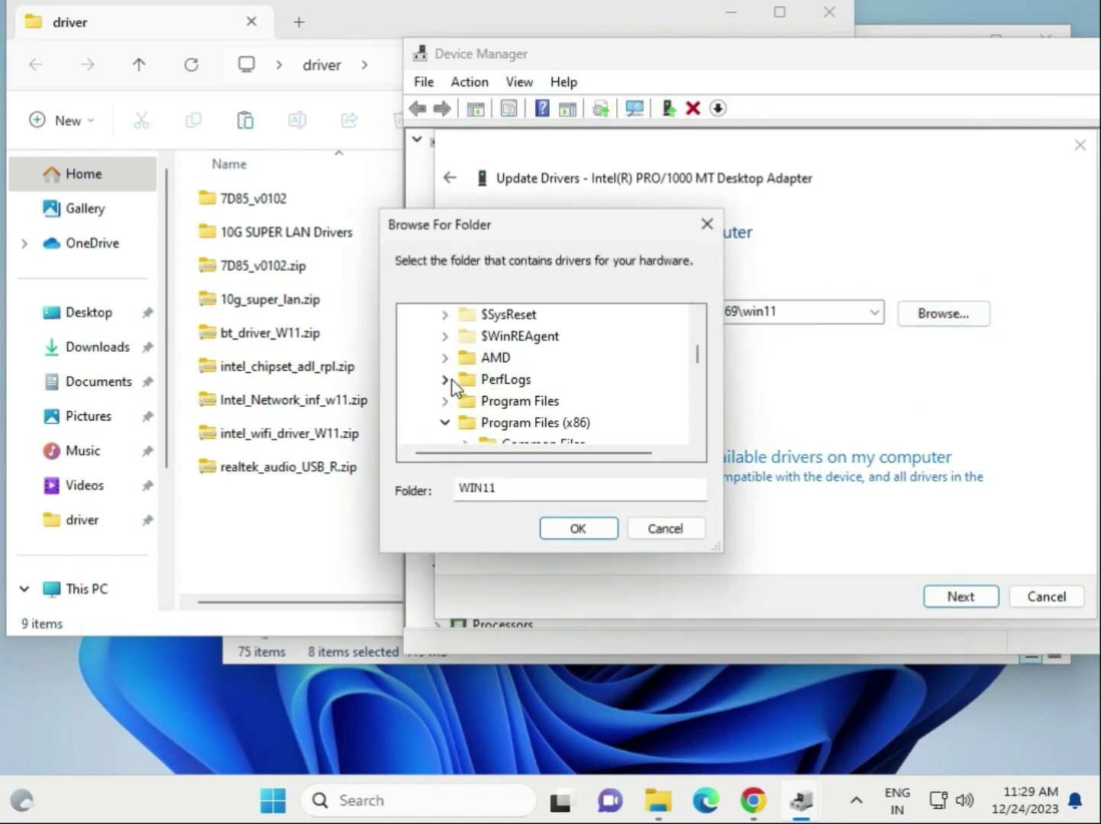
scroll(453, 389, "down", 3)
scroll(453, 392, "up", 4)
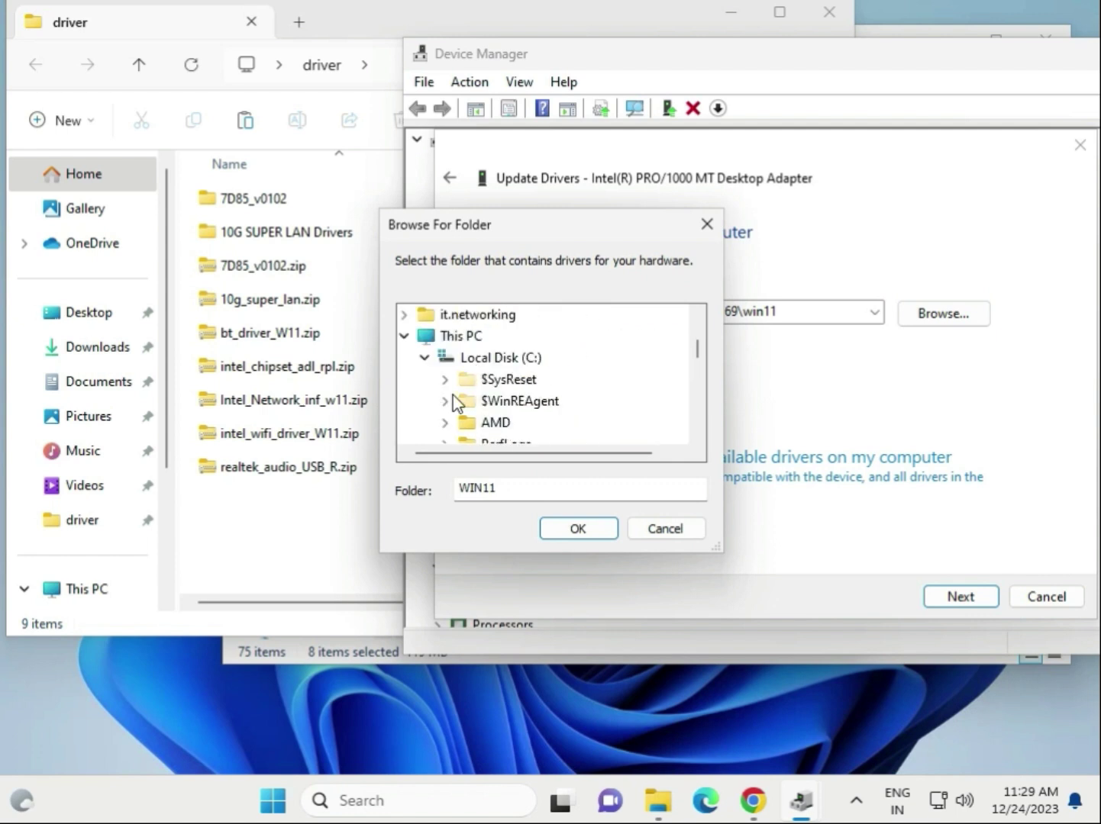
left_click(424, 358)
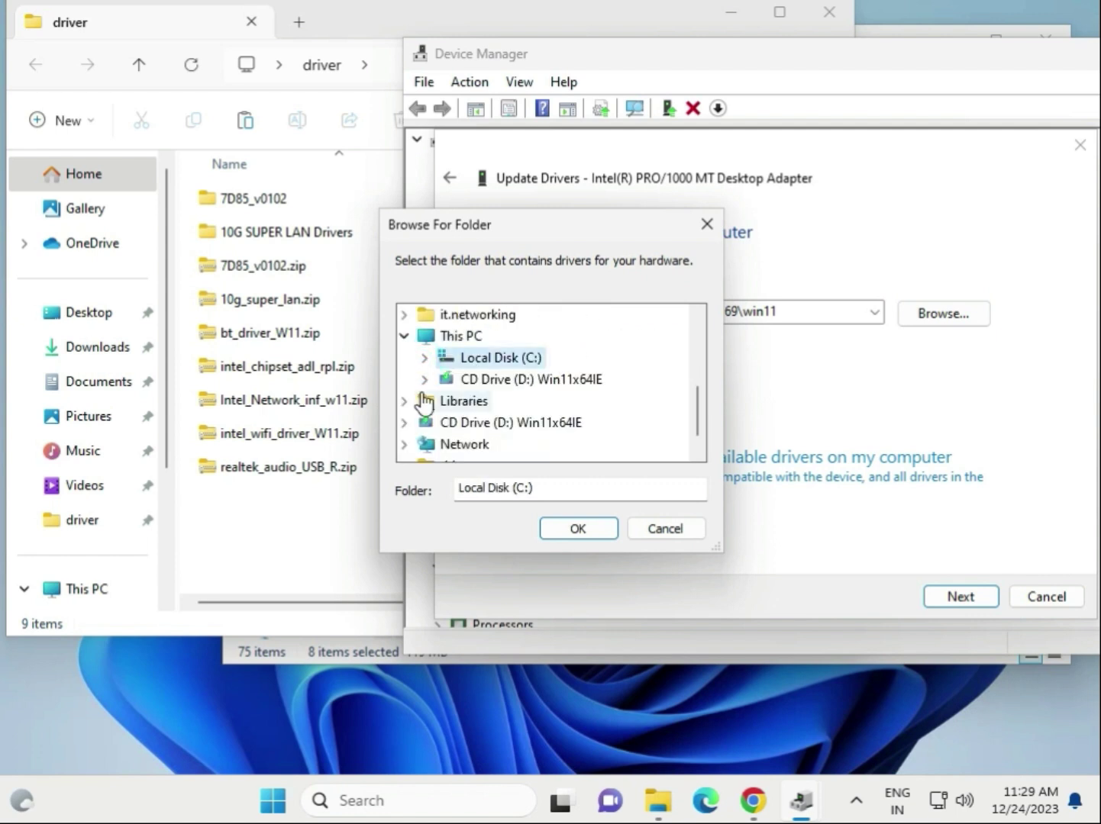
scroll(418, 365, "up", 1)
scroll(418, 365, "up", 2)
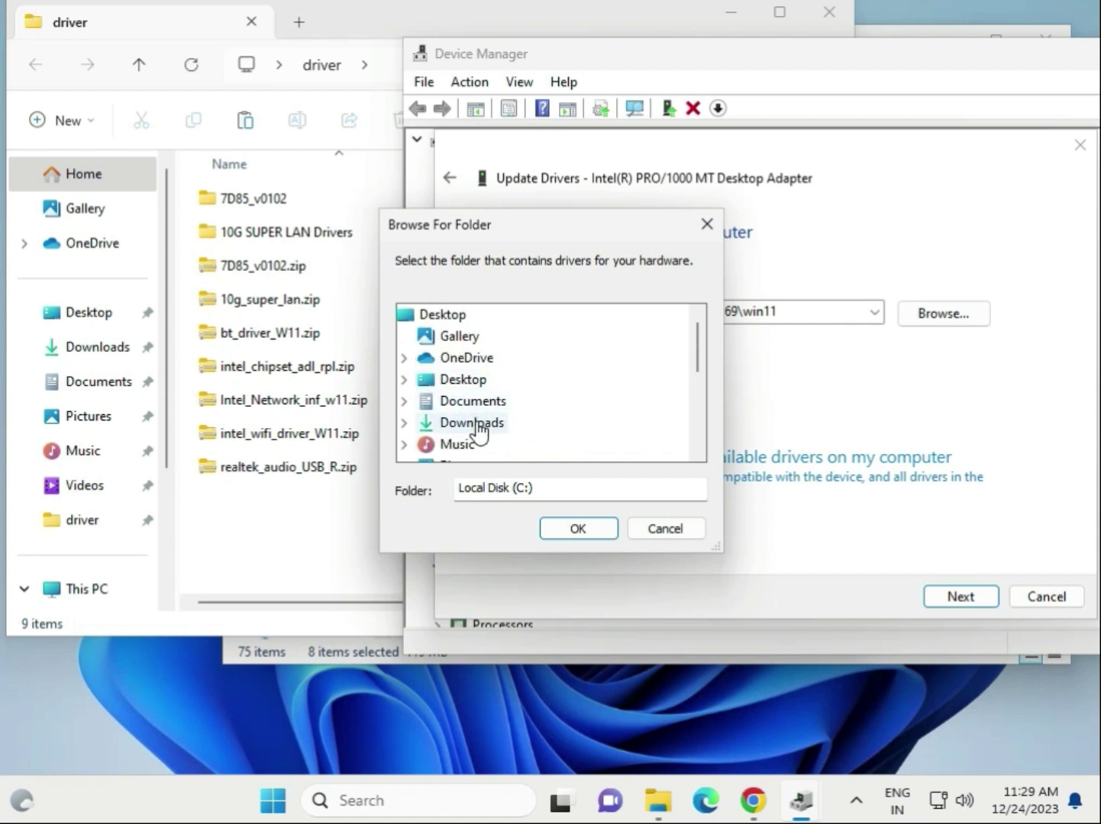
left_click(446, 380)
left_click(473, 403)
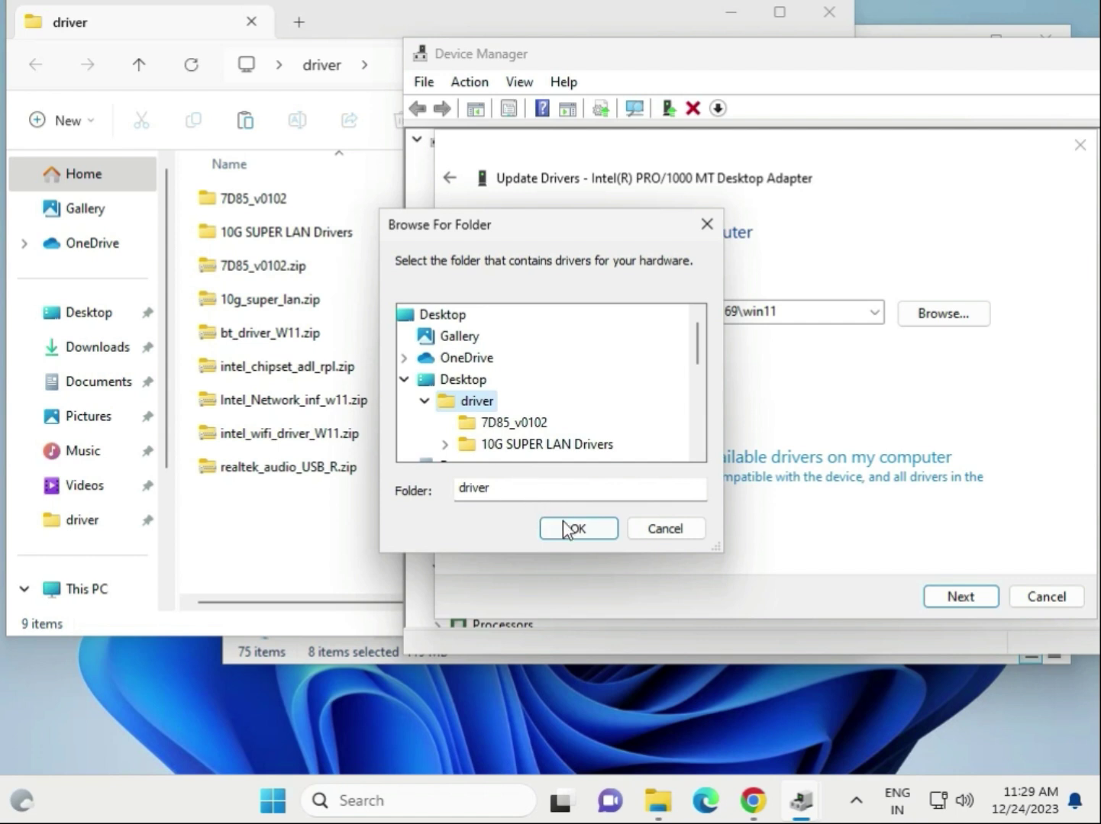
scroll(634, 410, "down", 1)
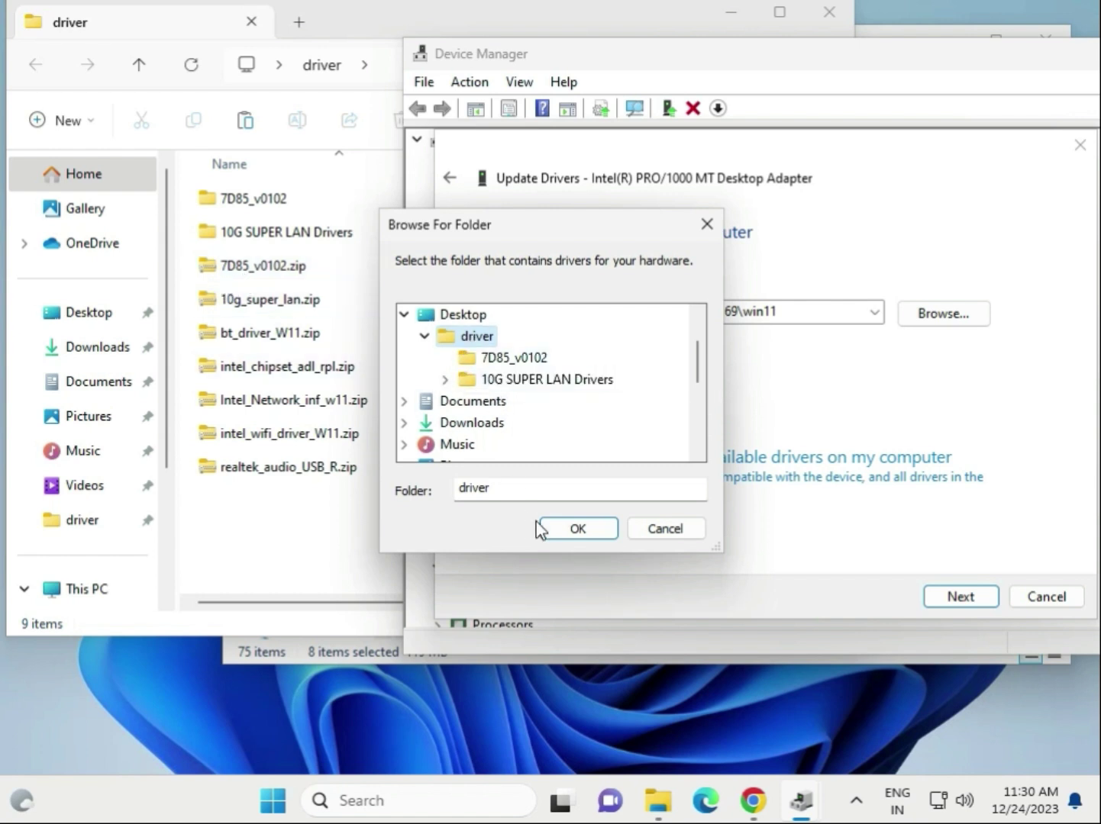
left_click(555, 526)
left_click(977, 602)
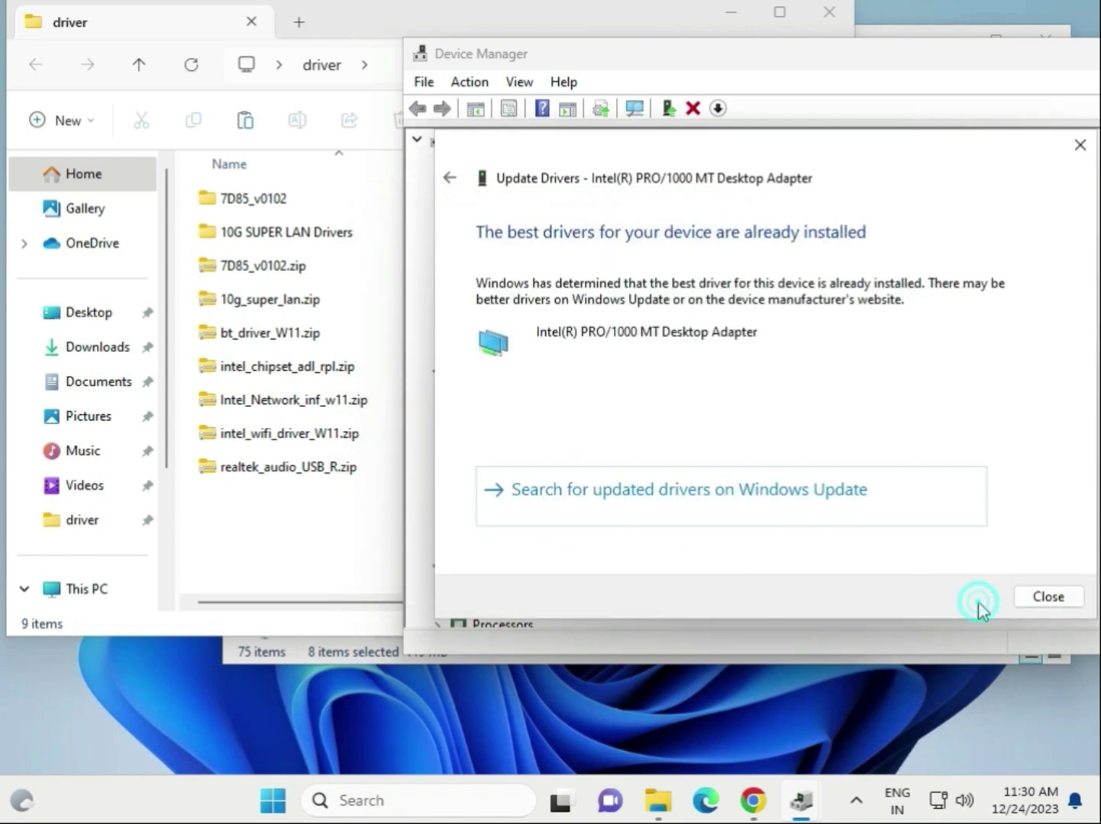
Close the update result and inspect the Microsoft Basic Display Adapter and the Intel network adapter.
left_click(1024, 597)
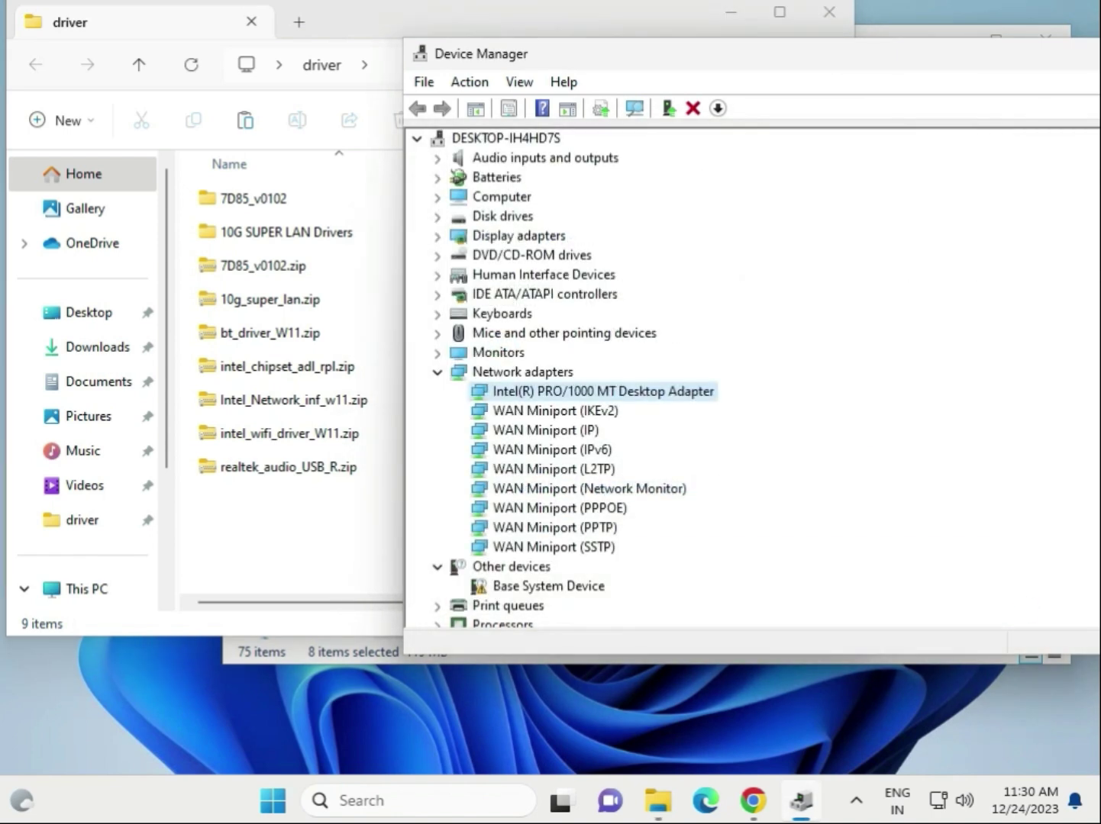
left_click(438, 371)
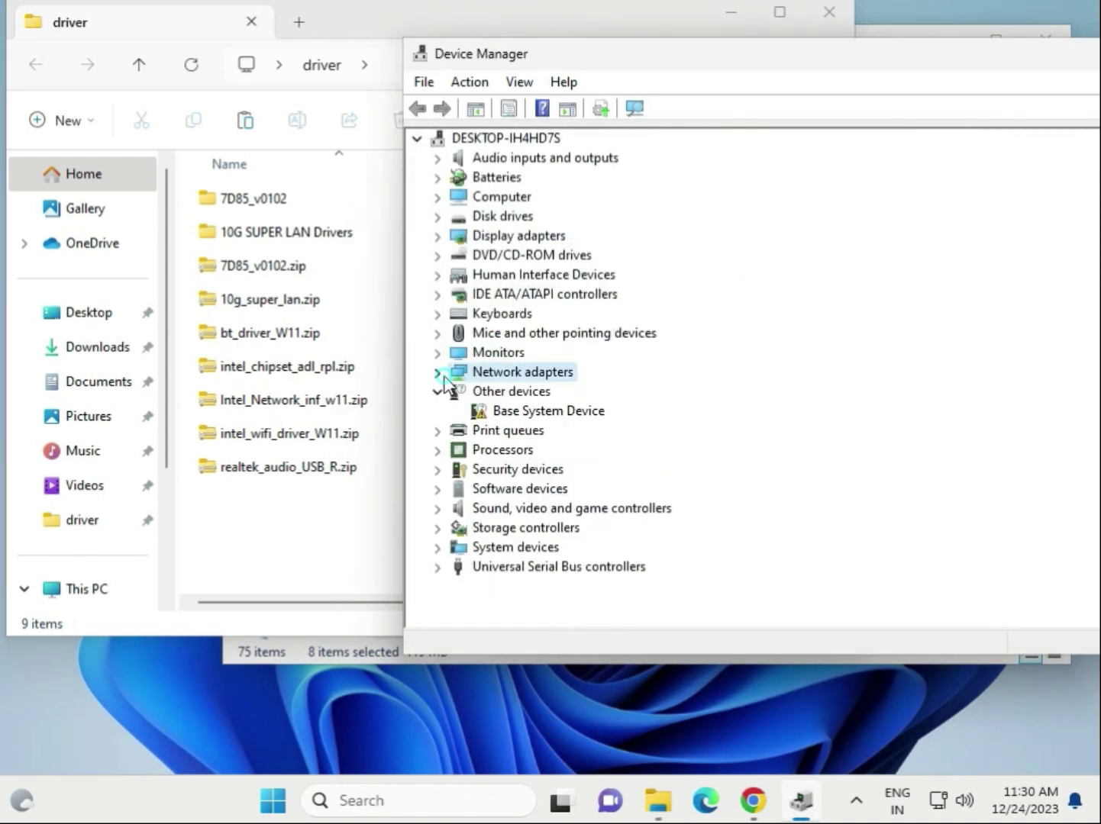
left_click(436, 236)
left_click(482, 255)
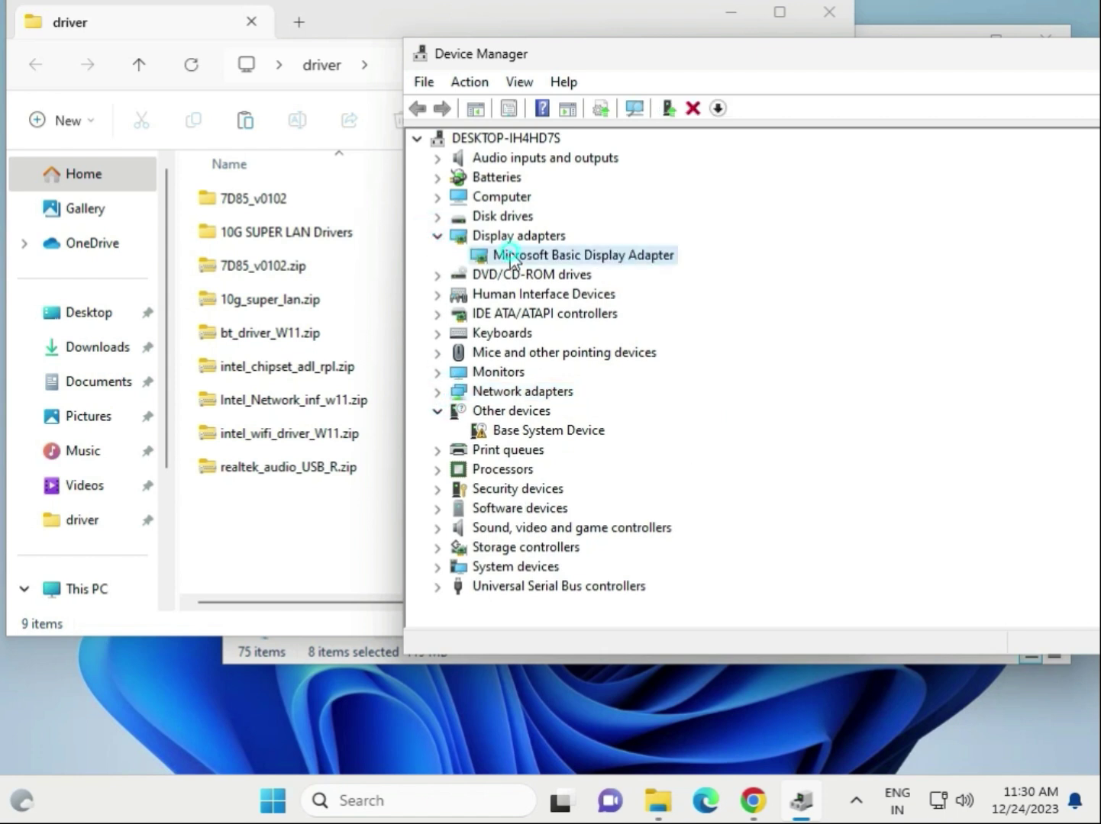
left_click(437, 236)
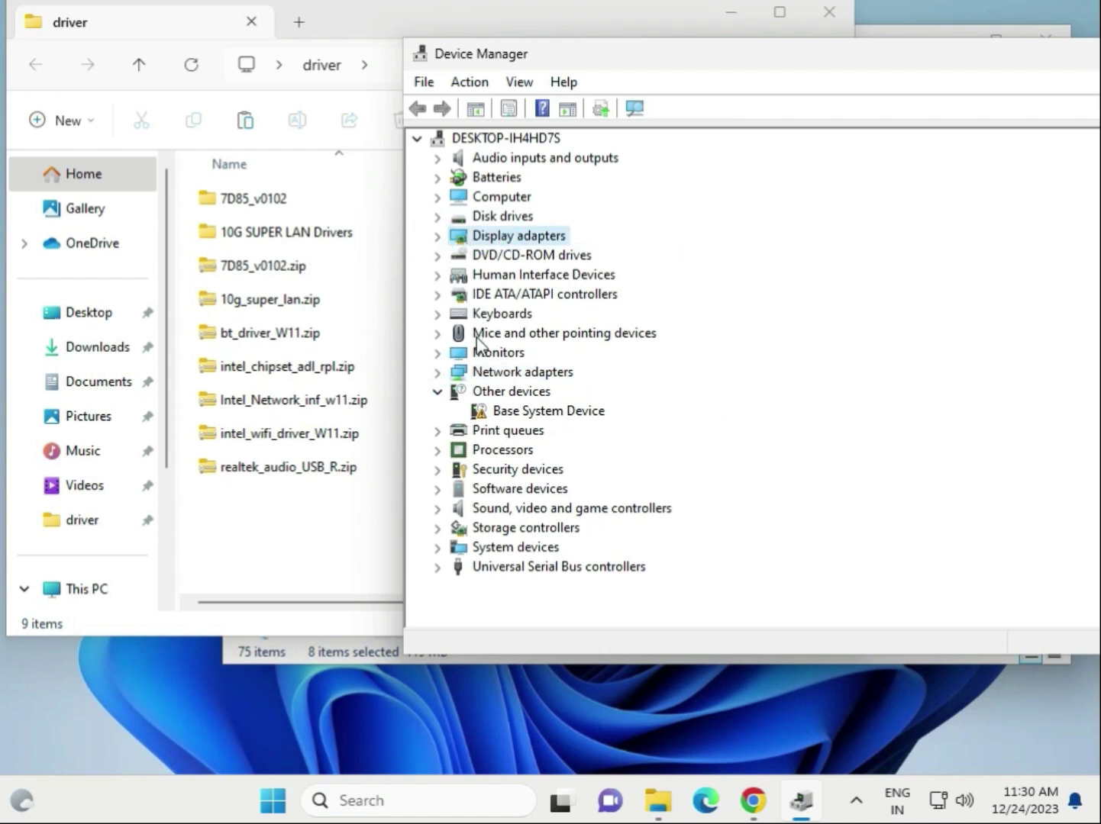
left_click(473, 239)
left_click(438, 371)
left_click(525, 391)
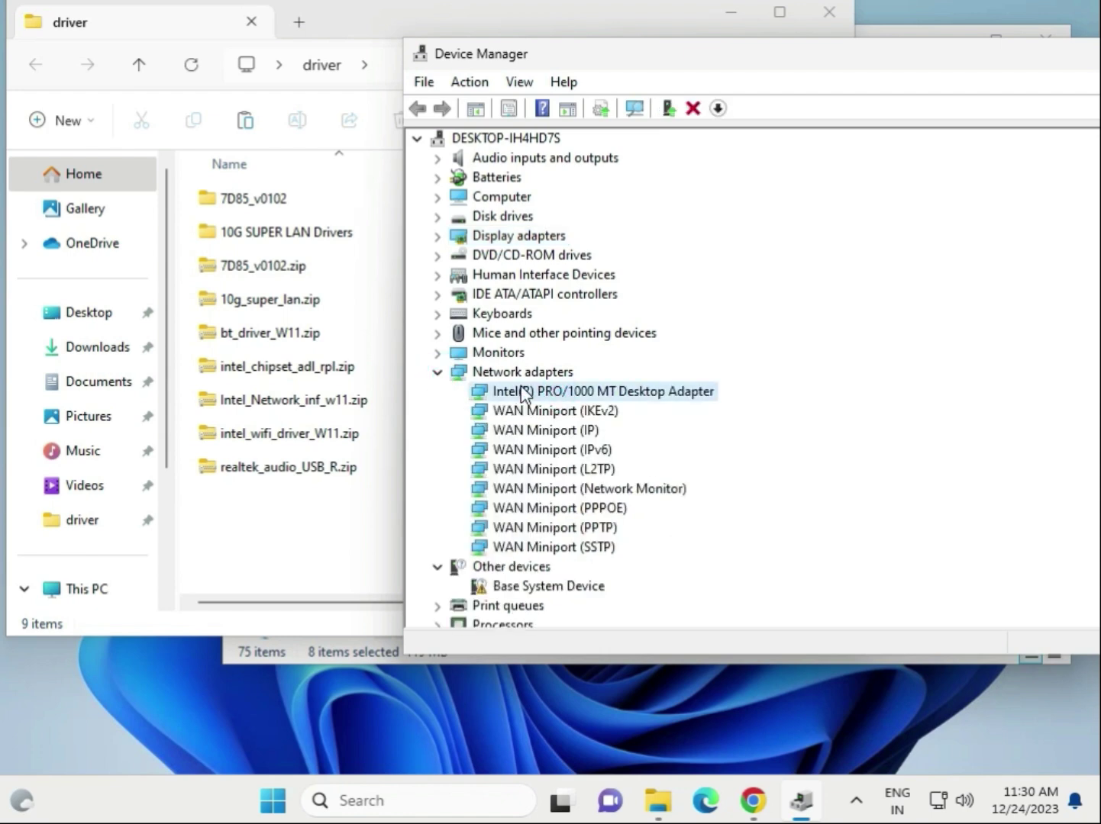
scroll(526, 405, "down", 3)
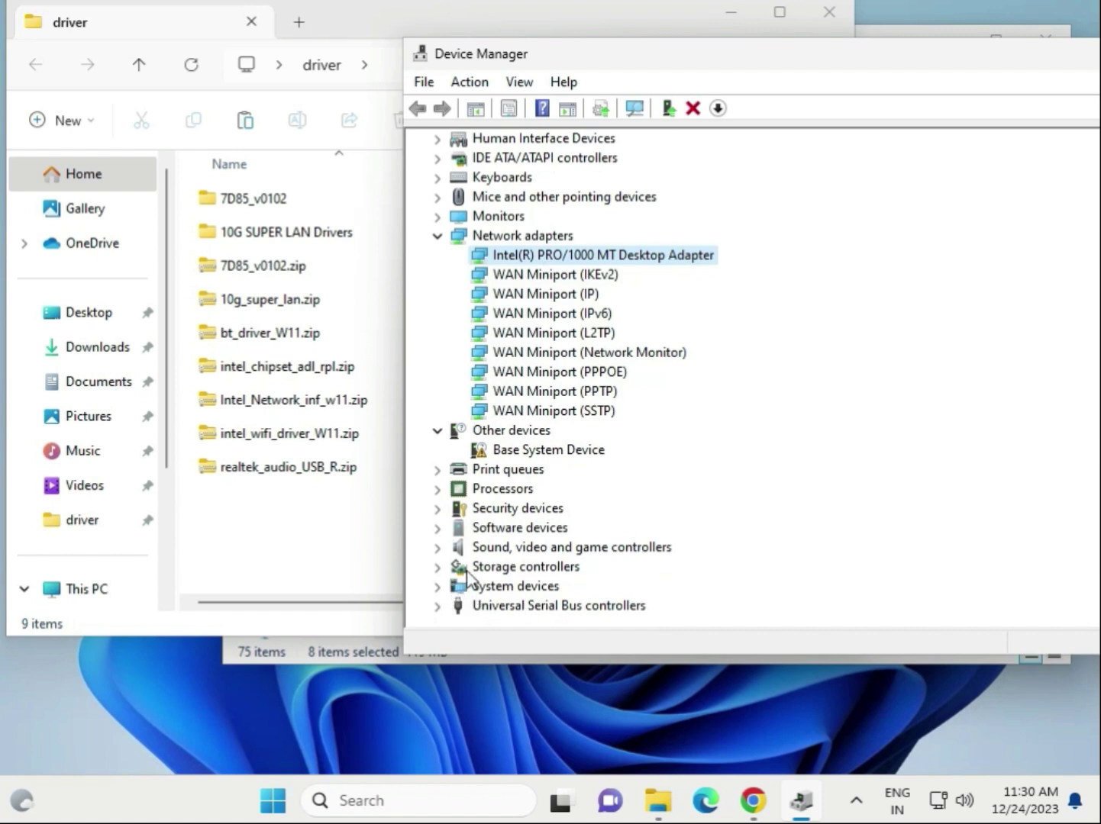
Expand Processors and Sound, video and game controllers, selecting both i3-6098P CPUs and High Definition Audio Device.
left_click(438, 489)
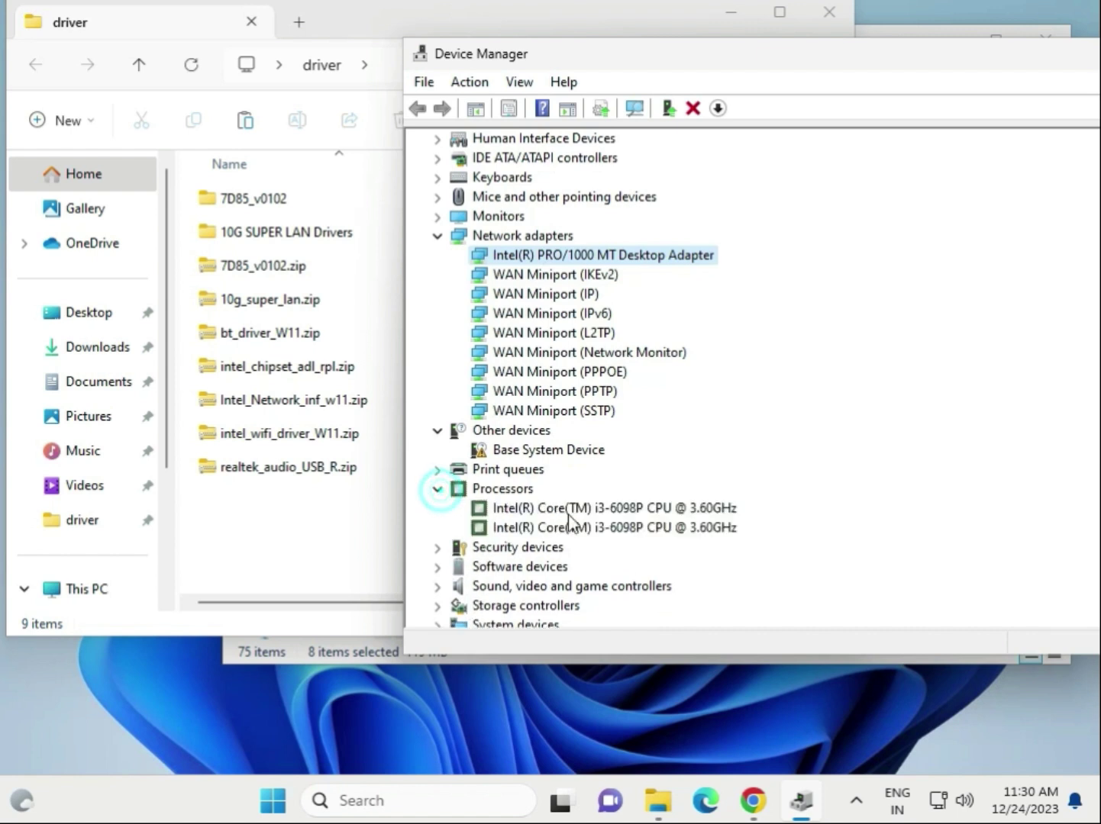
left_click(610, 509)
left_click(632, 526)
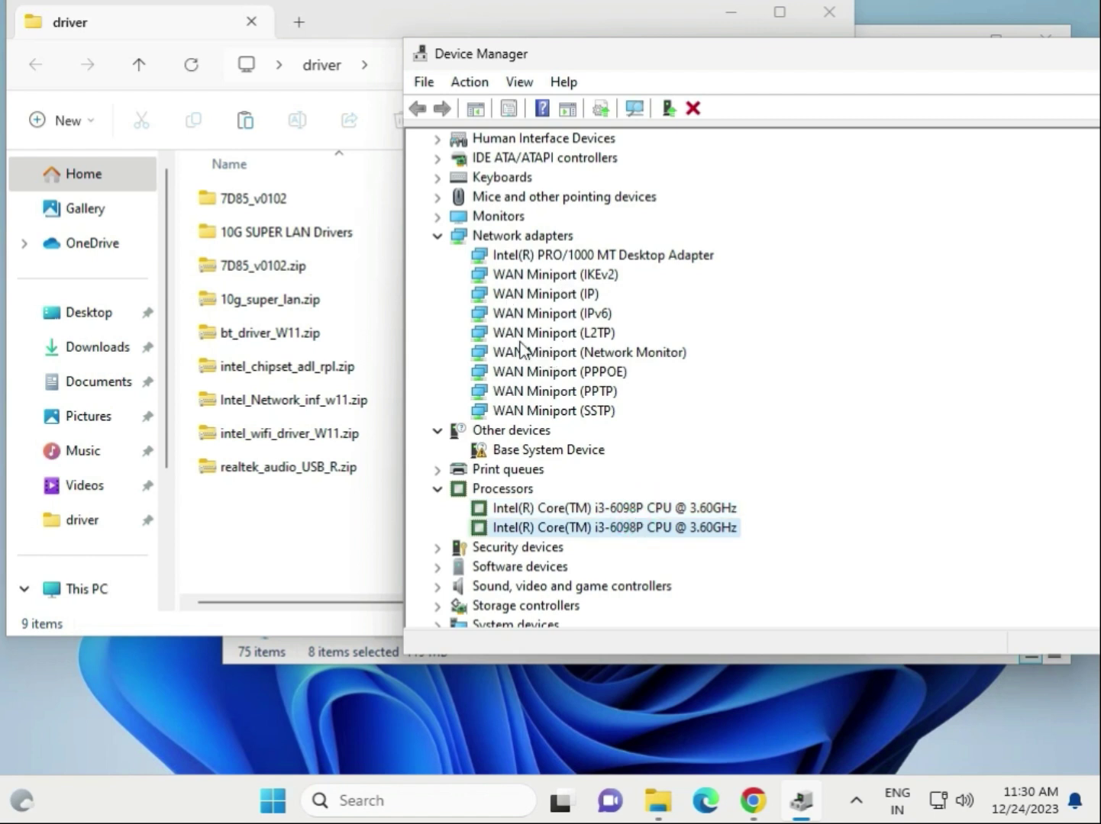
left_click(438, 586)
scroll(578, 545, "down", 1)
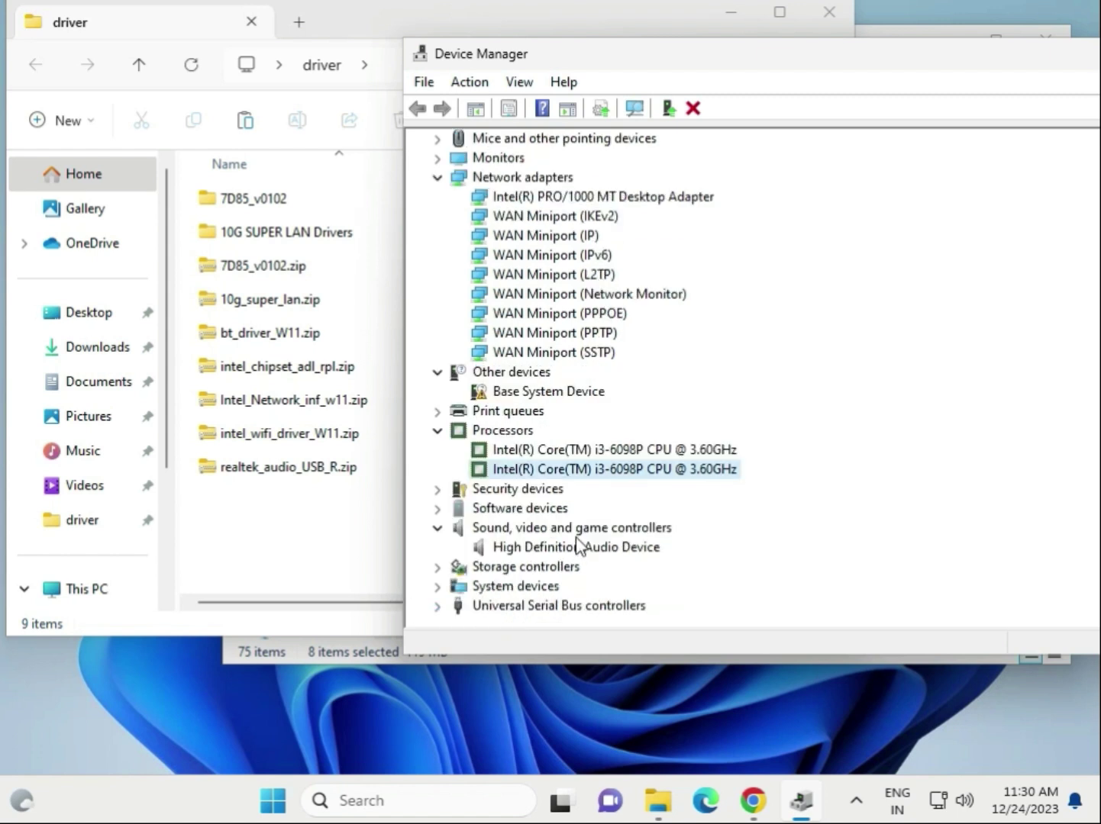
left_click(575, 548)
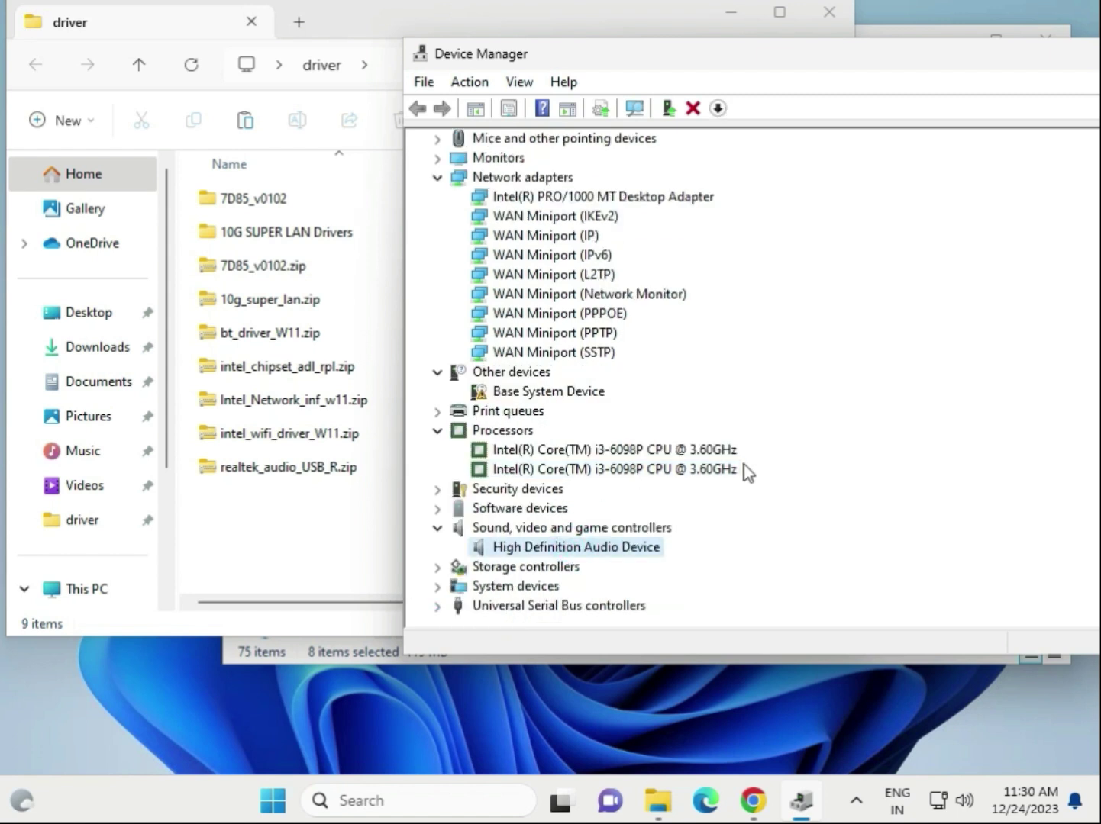